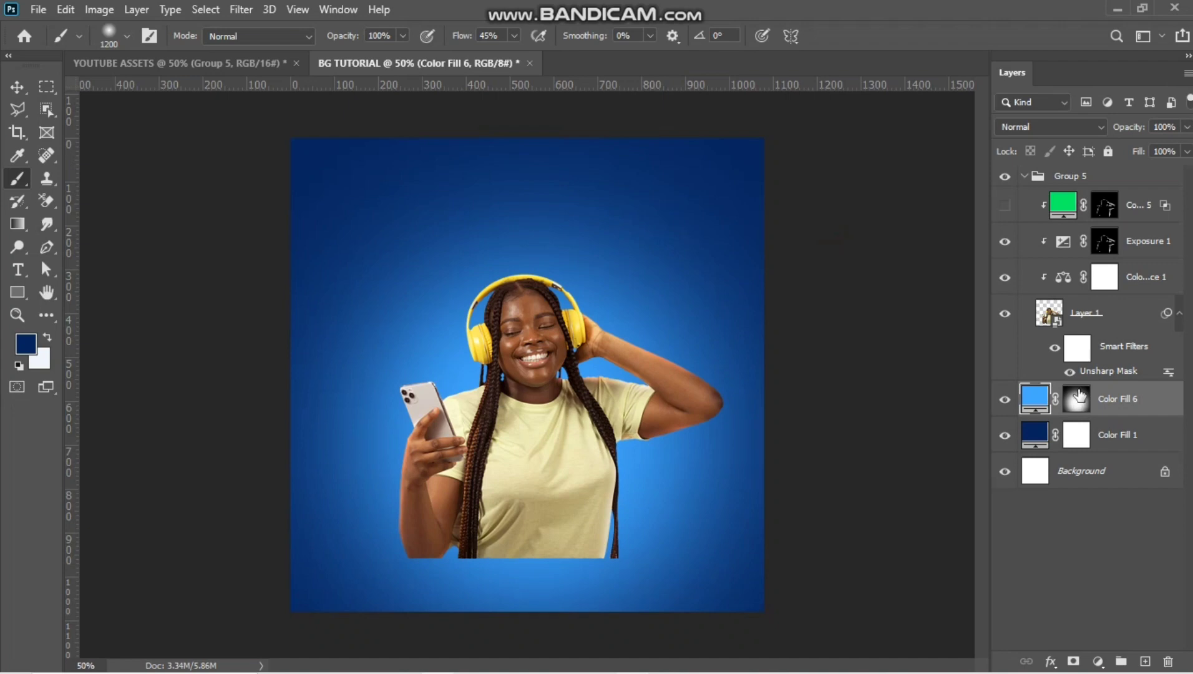
Step: Delete the two blue colour fill layers and the woman's Group 5 from the BG TUTORIAL document
key(Delete)
key(Delete)
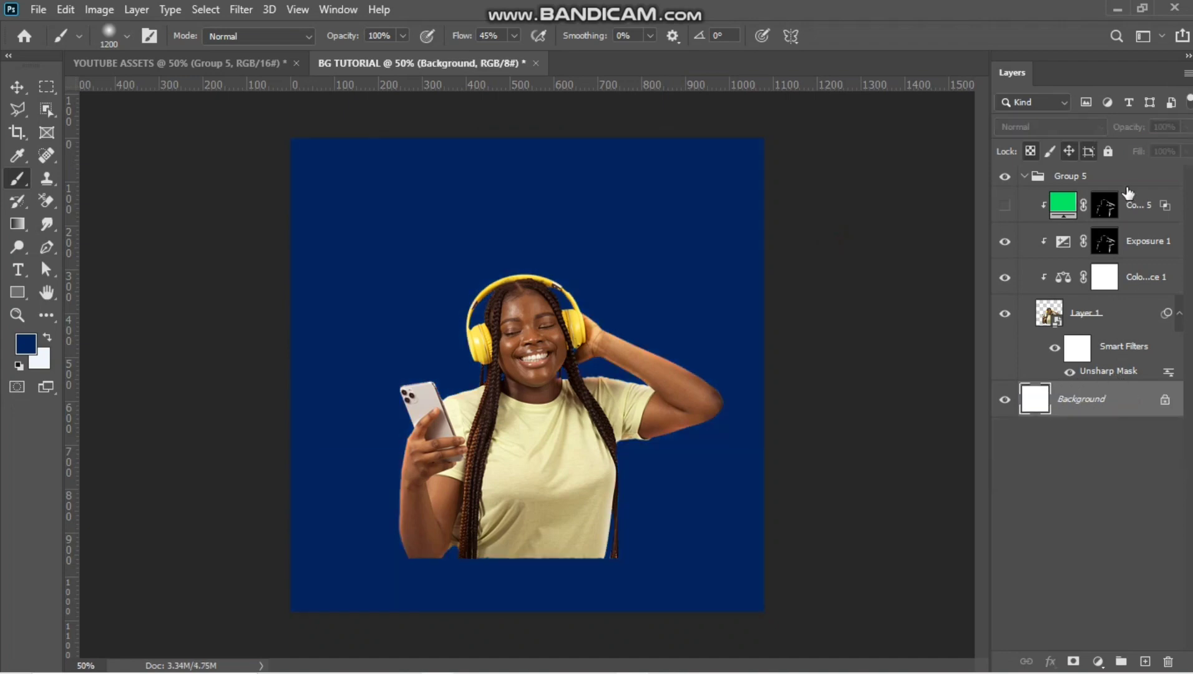
click(1117, 188)
key(Delete)
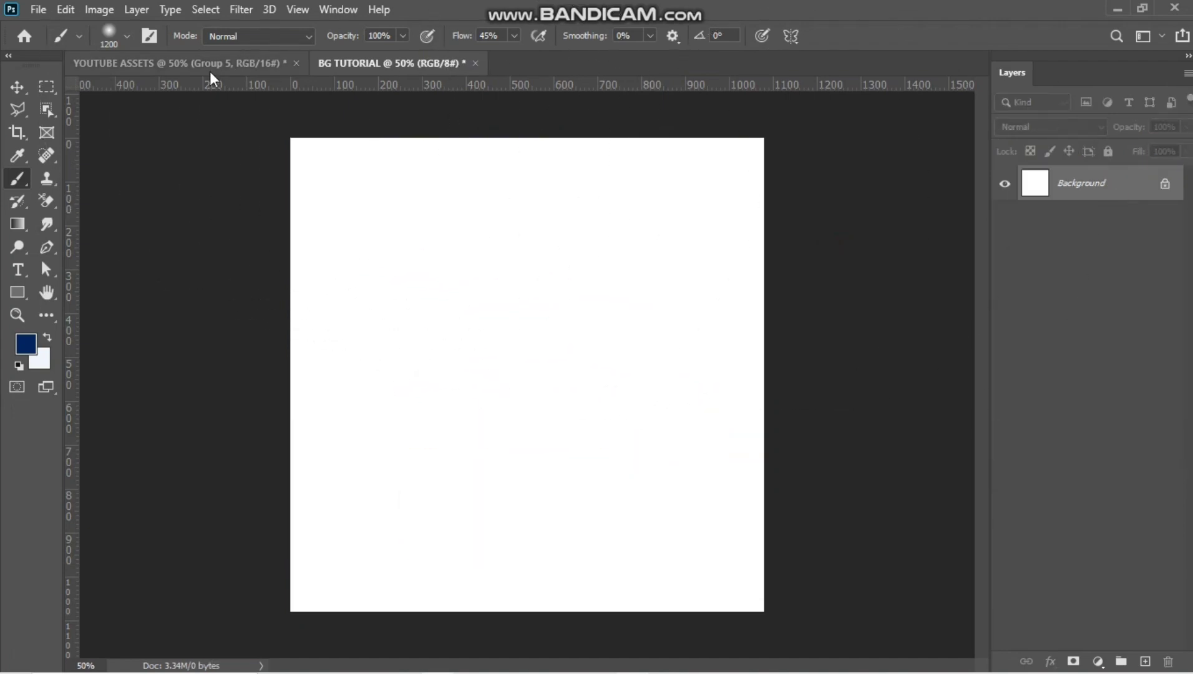
Step: Copy Group 5 with the woman wearing headphones from the YOUTUBE ASSETS document into BG TUTORIAL
click(5, 93)
click(200, 63)
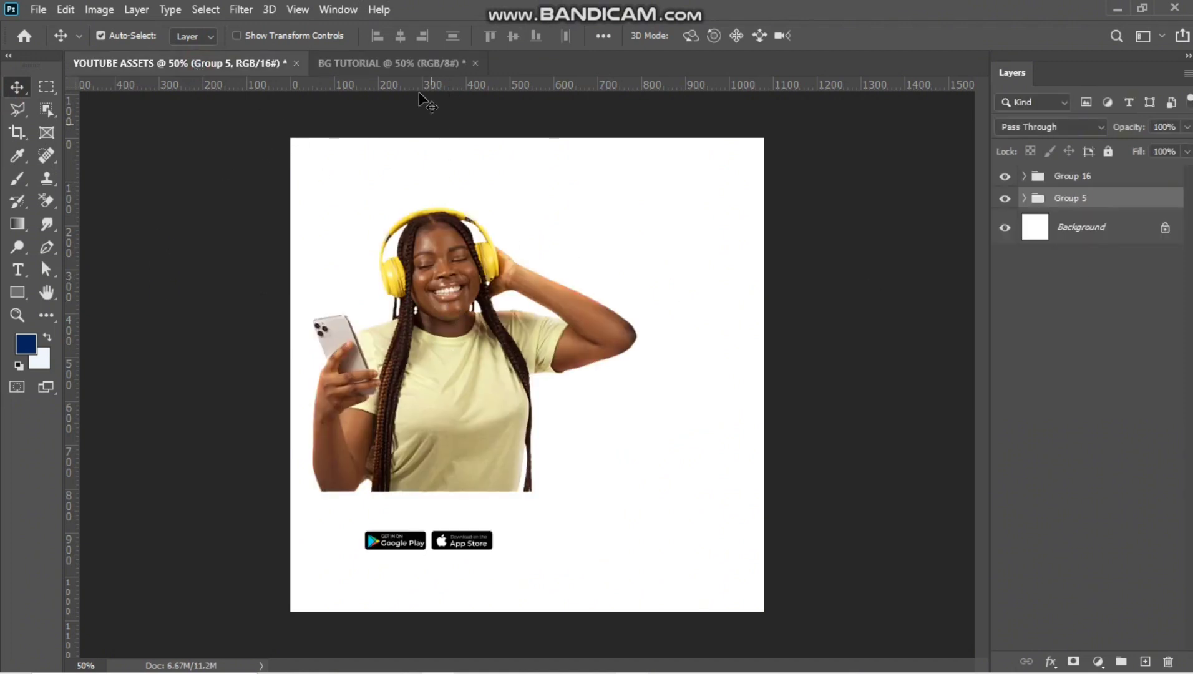
click(414, 66)
scroll(565, 299, down, 3)
scroll(566, 303, up, 2)
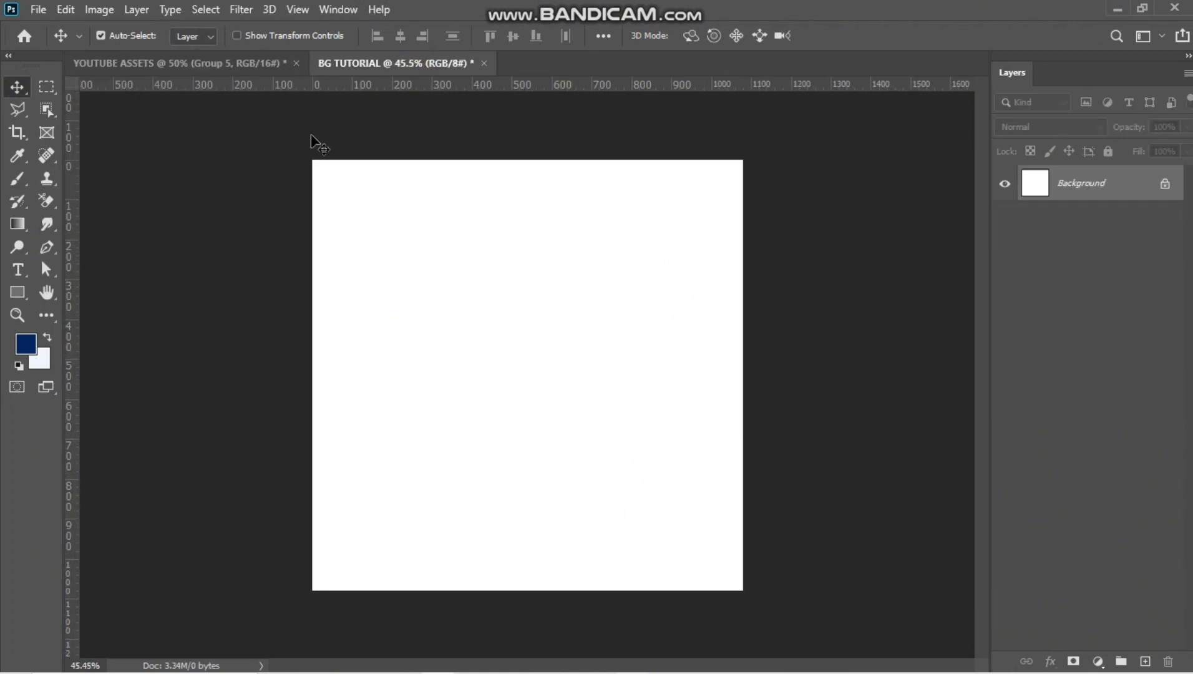
click(238, 67)
click(1007, 198)
click(1007, 199)
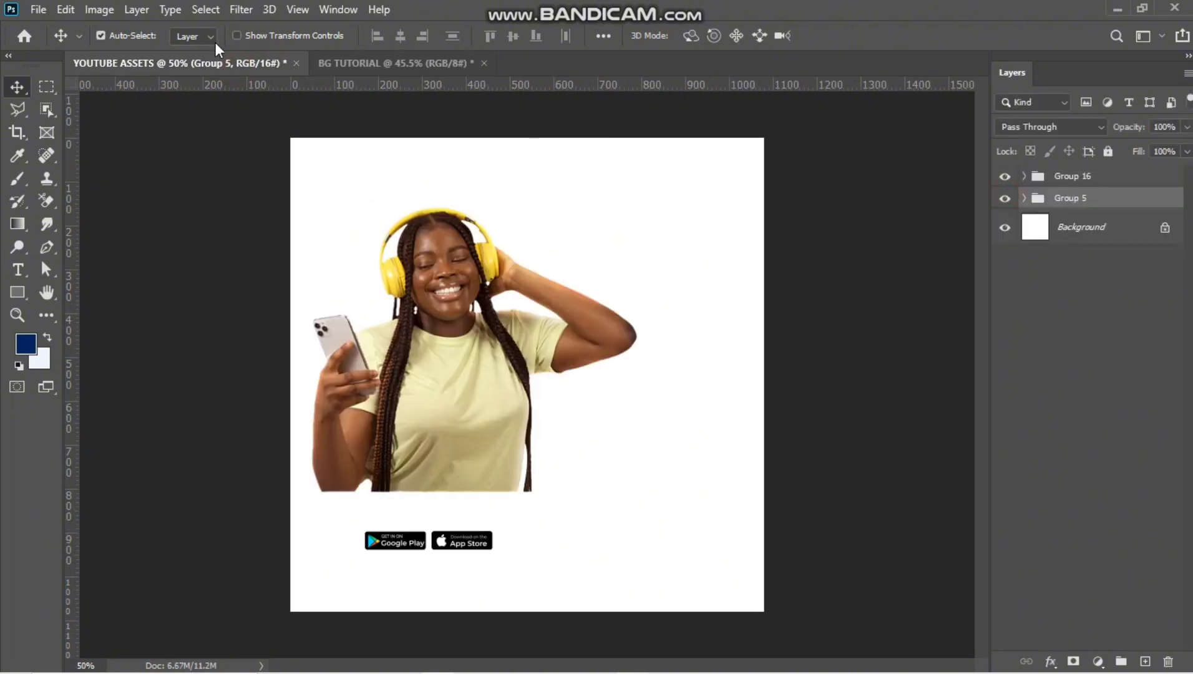
click(371, 59)
drag(540, 226, 549, 237)
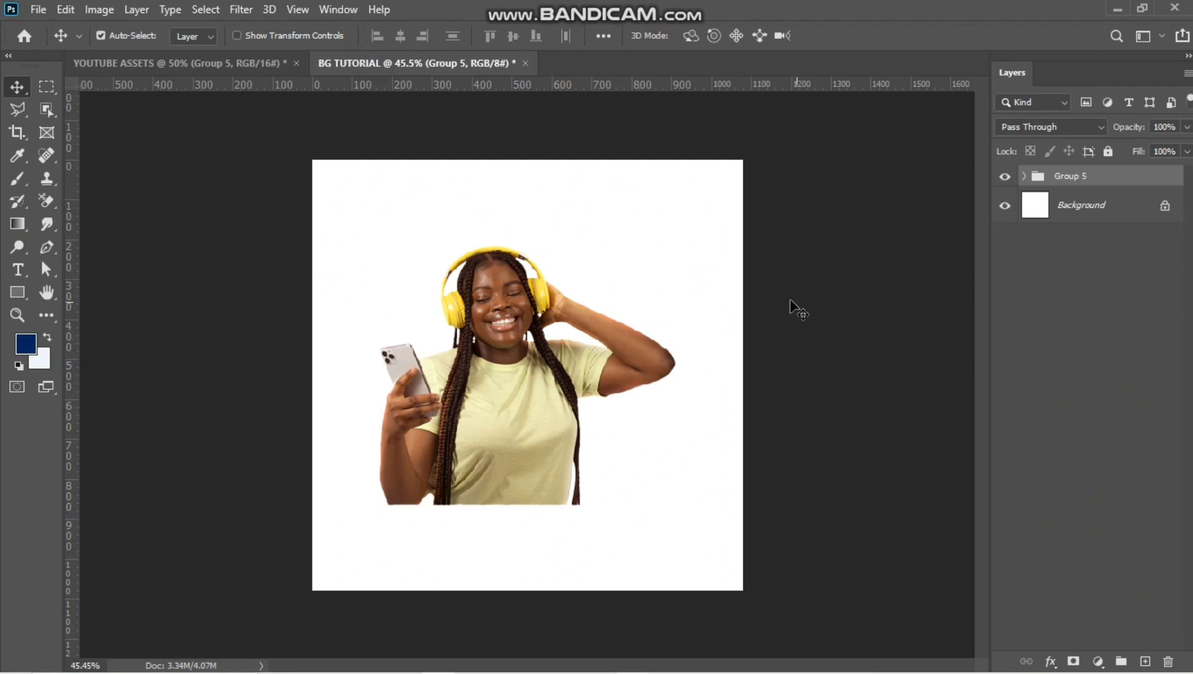
Step: Shift the woman's group slightly right and down on the canvas using Free Transform
key(ctrl+t)
drag(529, 364, 548, 369)
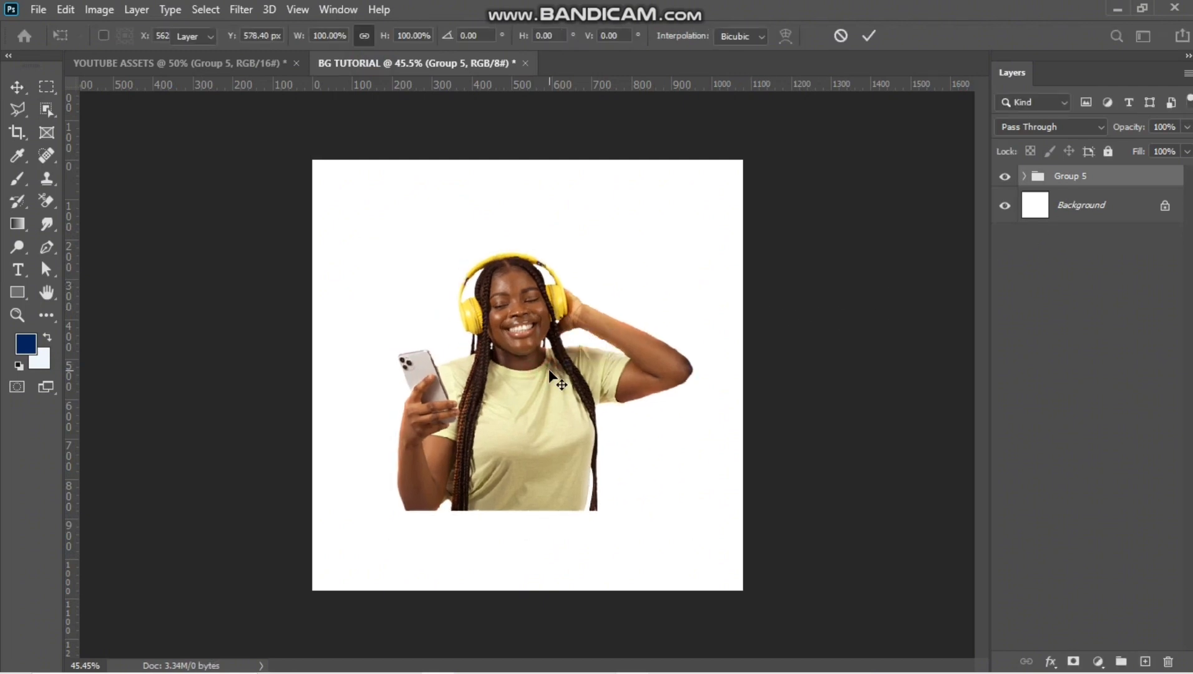
key(Return)
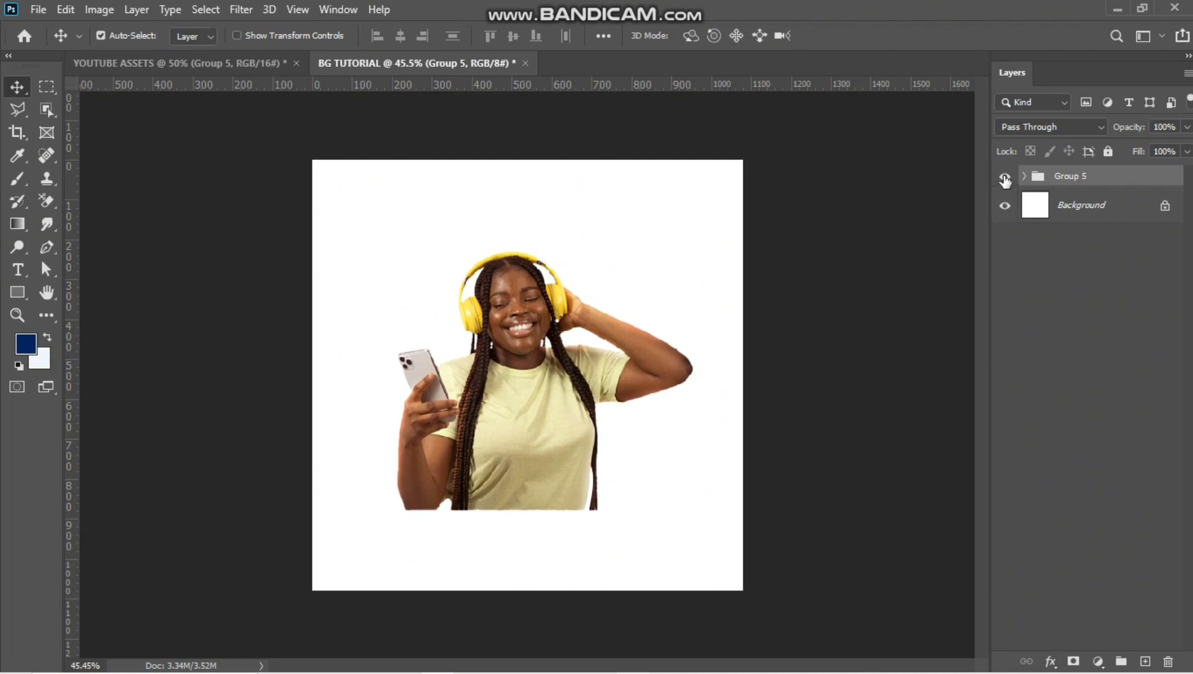
Step: Hide Group 5 and add a dark navy blue Solid Color fill layer above the Background
click(1004, 178)
click(1086, 206)
click(1098, 662)
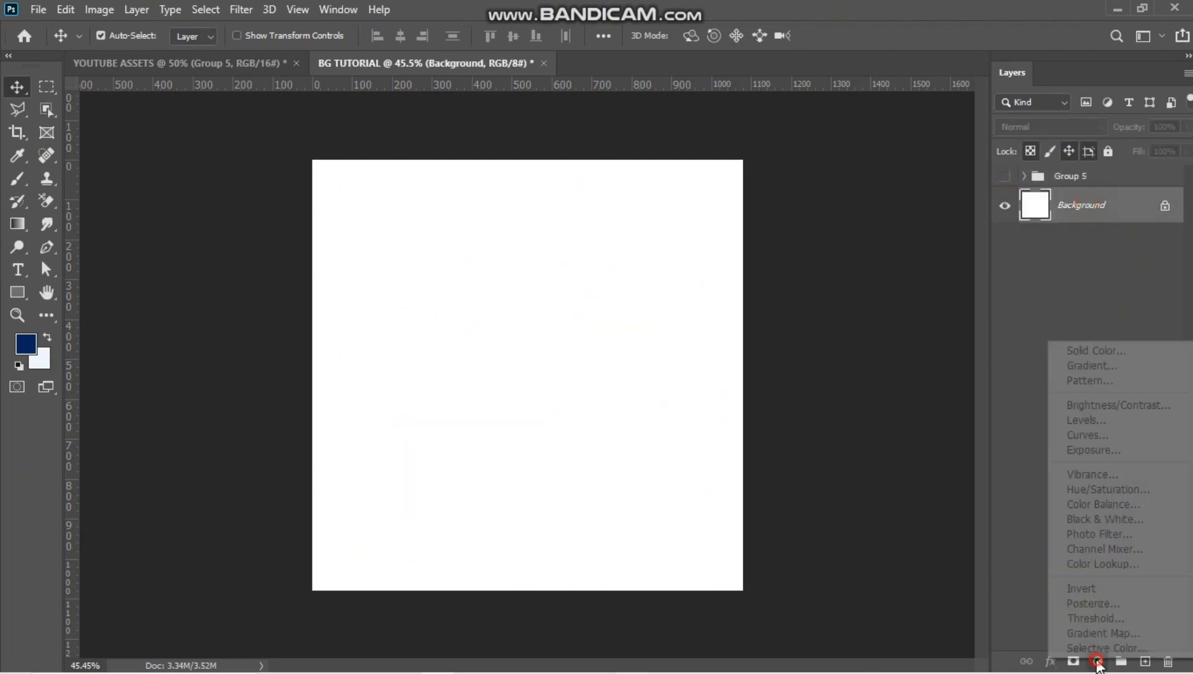
click(1108, 350)
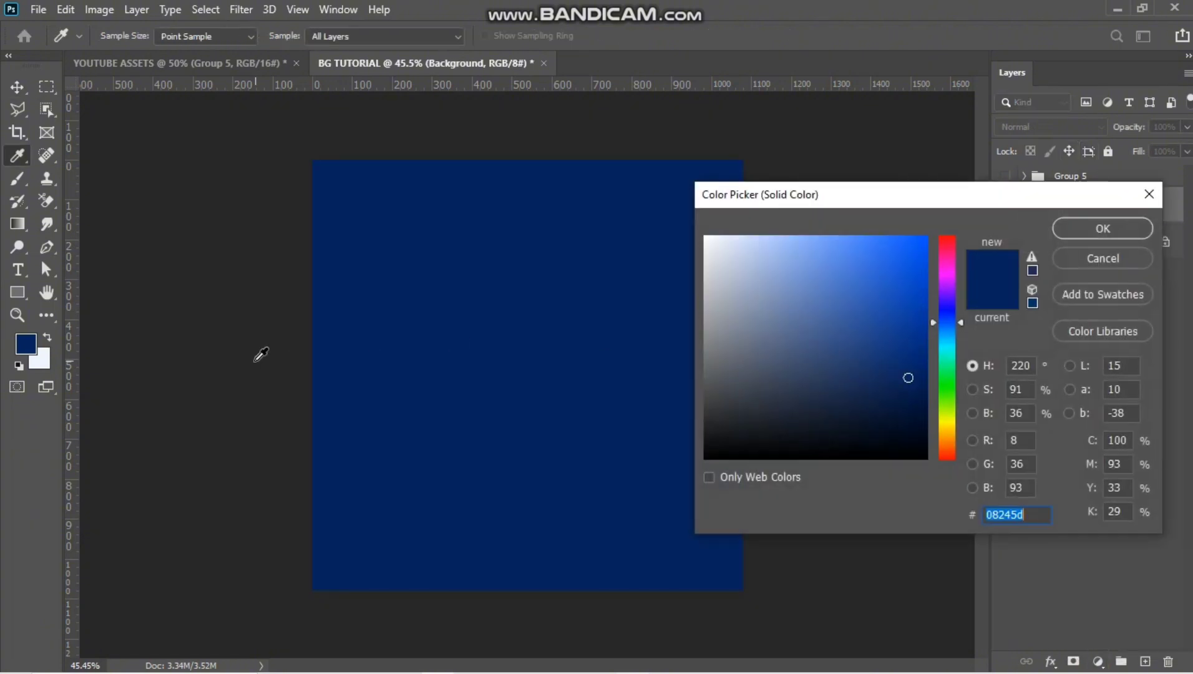
click(901, 382)
click(1101, 231)
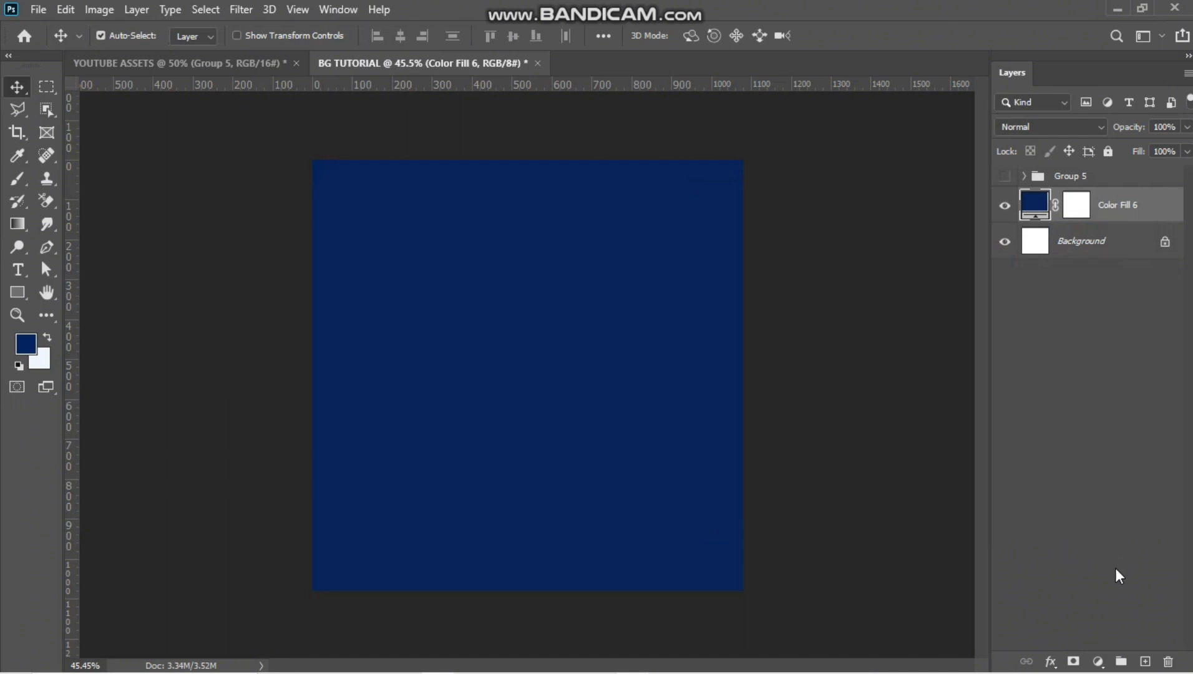
Step: Add a second Solid Color fill layer in bright blue, about #467dec, above the navy one
click(1098, 661)
click(1091, 366)
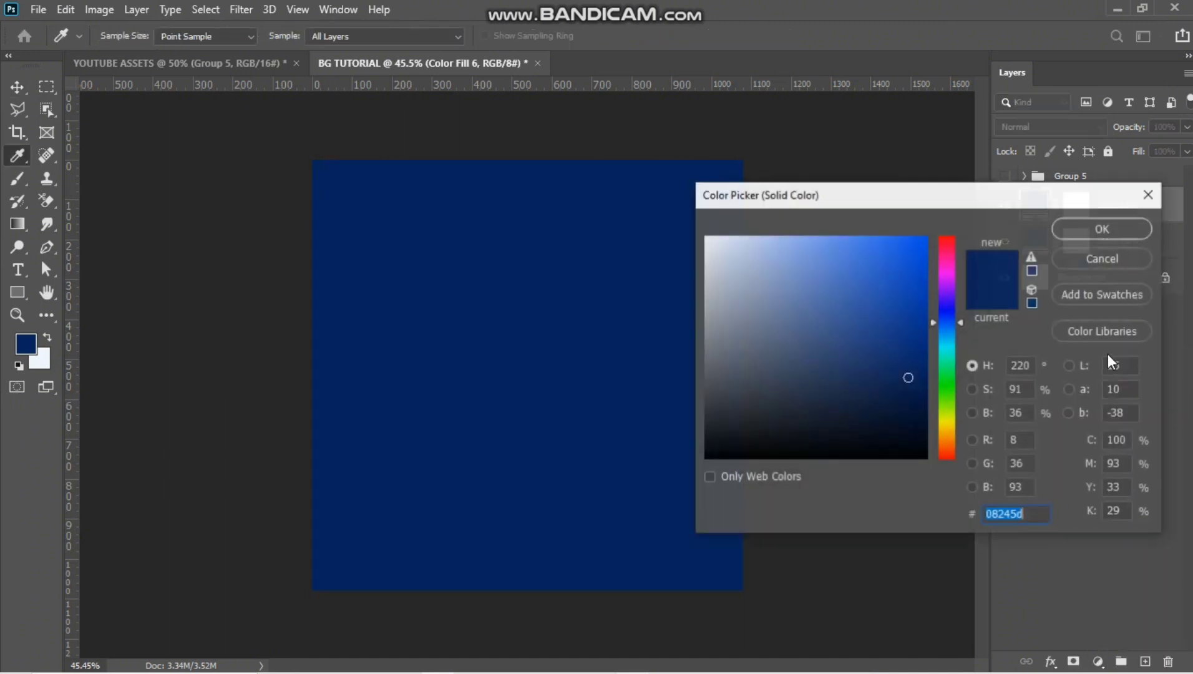
mouse_move(907, 377)
mouse_down()
mouse_move(886, 266)
mouse_move(861, 255)
mouse_up()
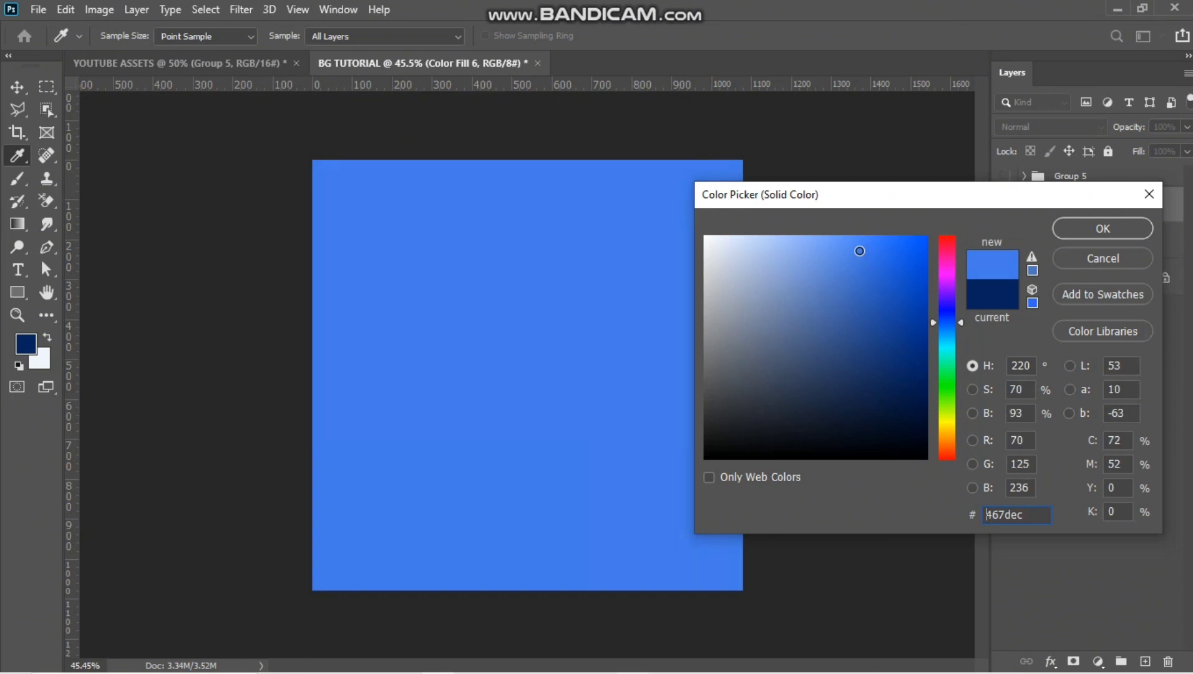
click(1114, 231)
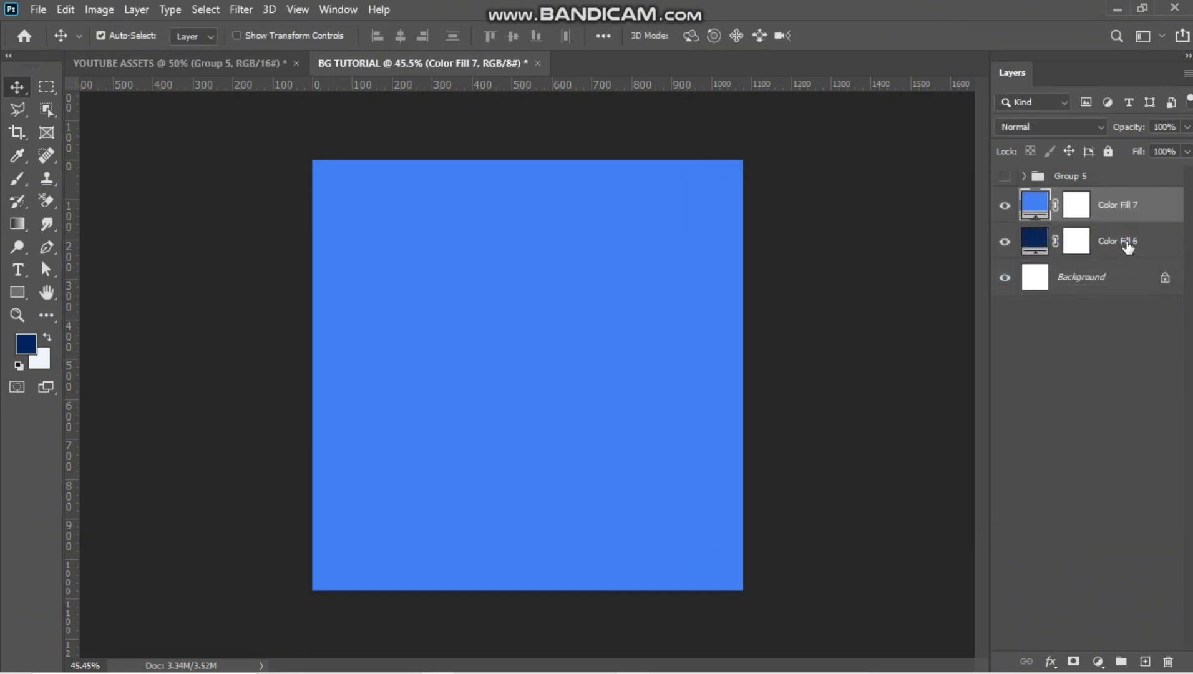
Step: Invert the bright blue fill layer's mask to black
click(1078, 208)
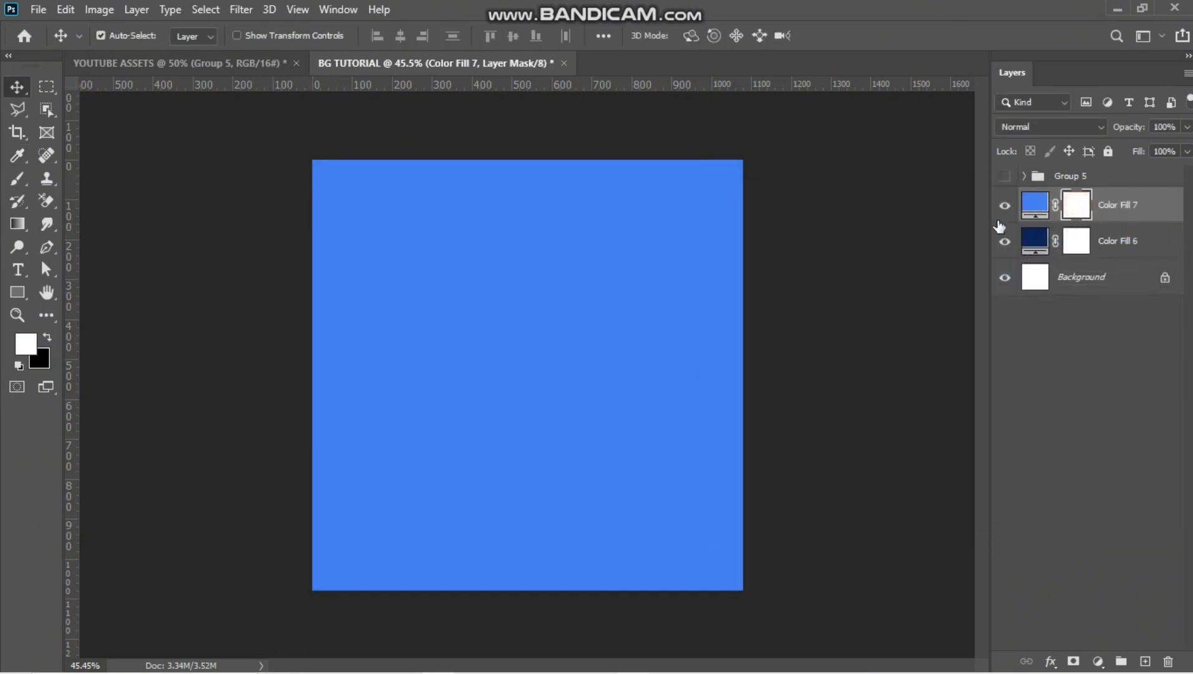
click(1034, 211)
click(1069, 210)
key(ctrl+i)
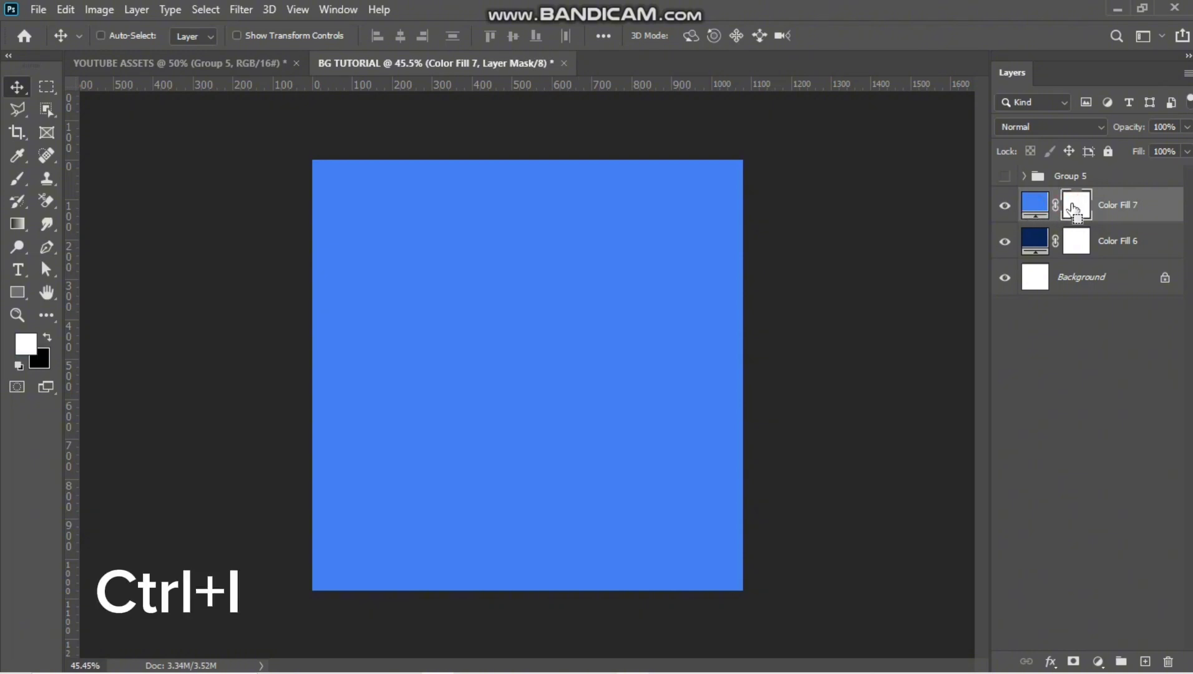
scroll(556, 341, down, 1)
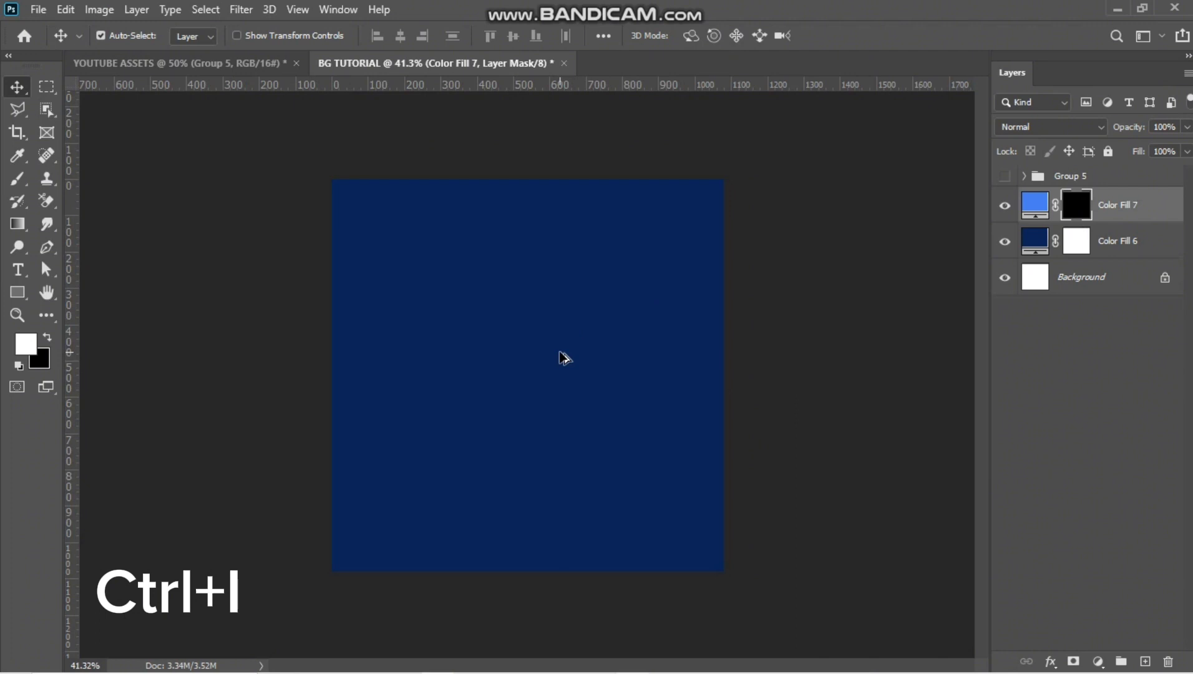
scroll(702, 324, up, 3)
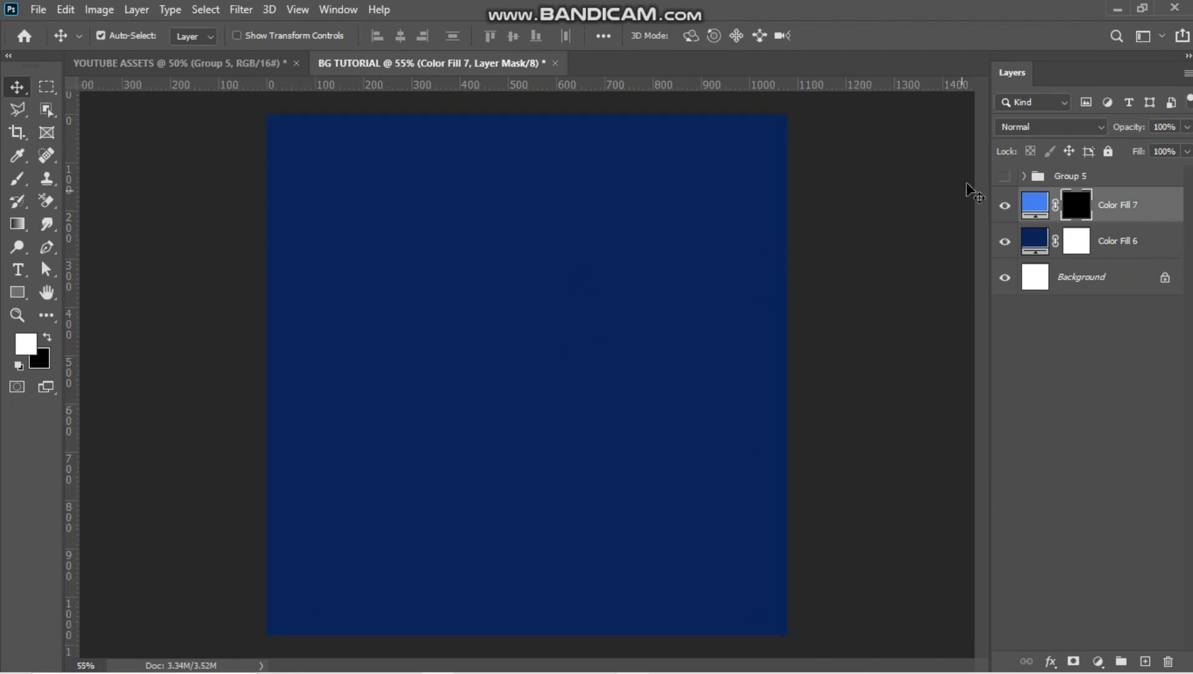
Step: Show Group 5 again and move the woman lower on the canvas with Free Transform
click(1004, 176)
scroll(636, 287, down, 1)
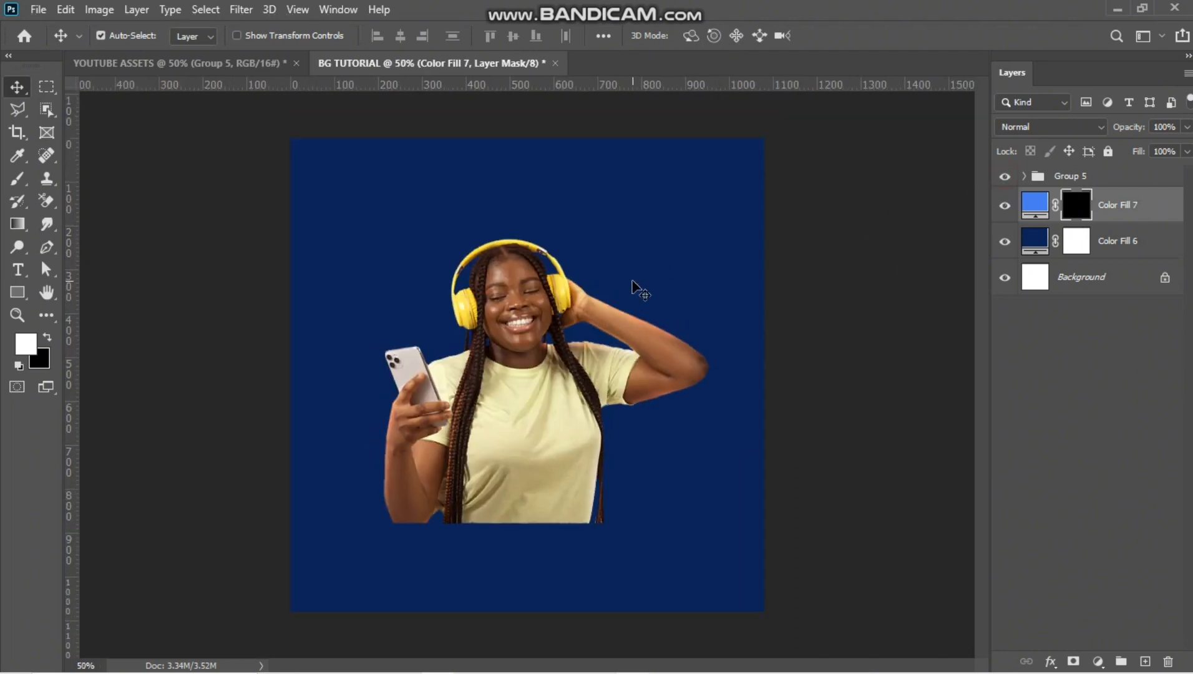
key(ctrl+t)
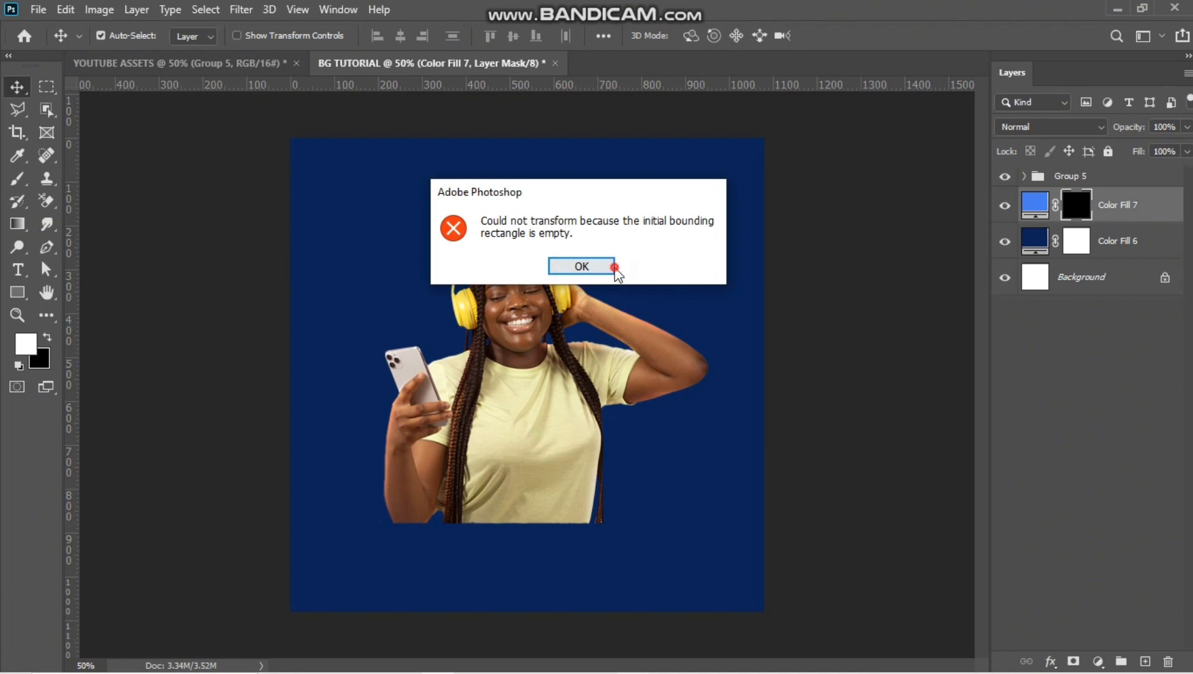
click(581, 265)
click(1110, 194)
click(1070, 177)
key(ctrl+t)
drag(565, 294, 561, 337)
key(Return)
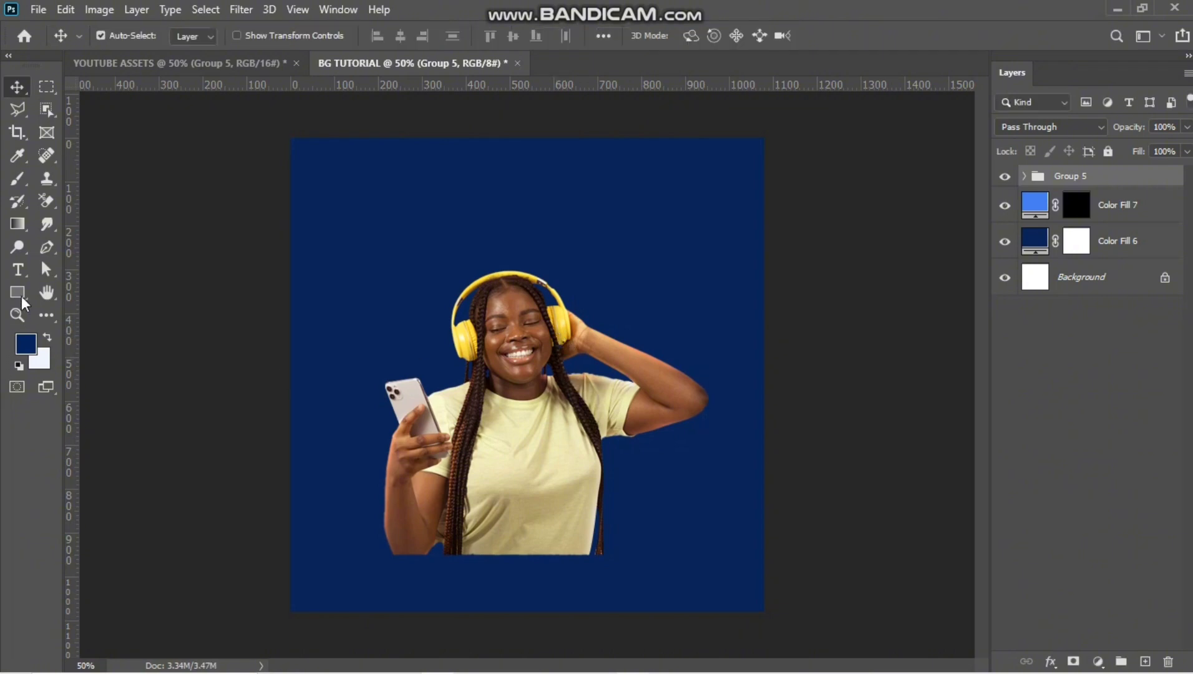
Step: Draw a white rectangle about 1266 × 168 px across the bottom of the canvas, extending past both sides
click(17, 292)
drag(244, 552, 799, 622)
click(496, 323)
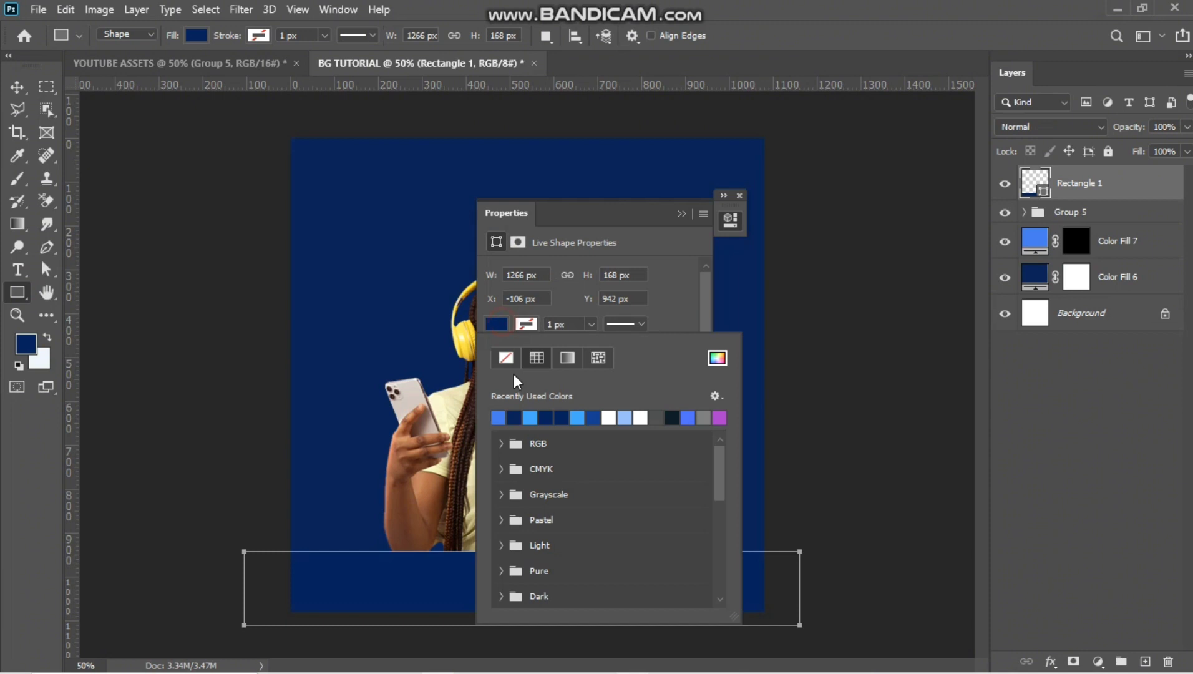
click(643, 415)
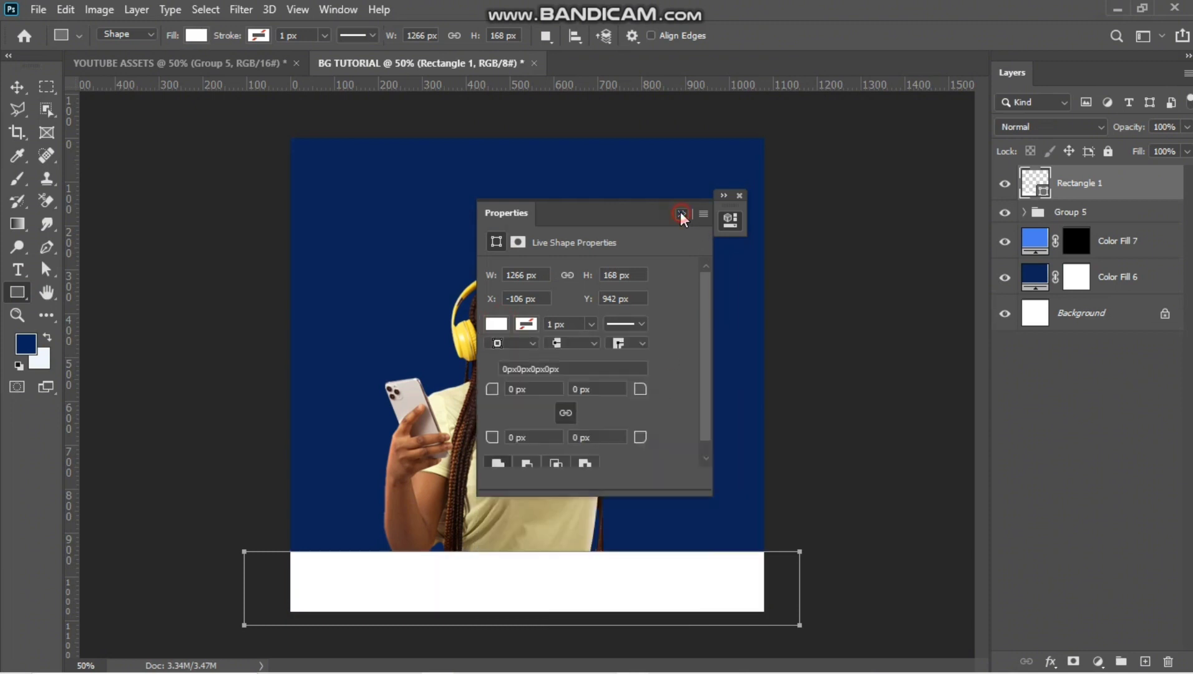
click(681, 213)
click(18, 91)
key(ctrl+0)
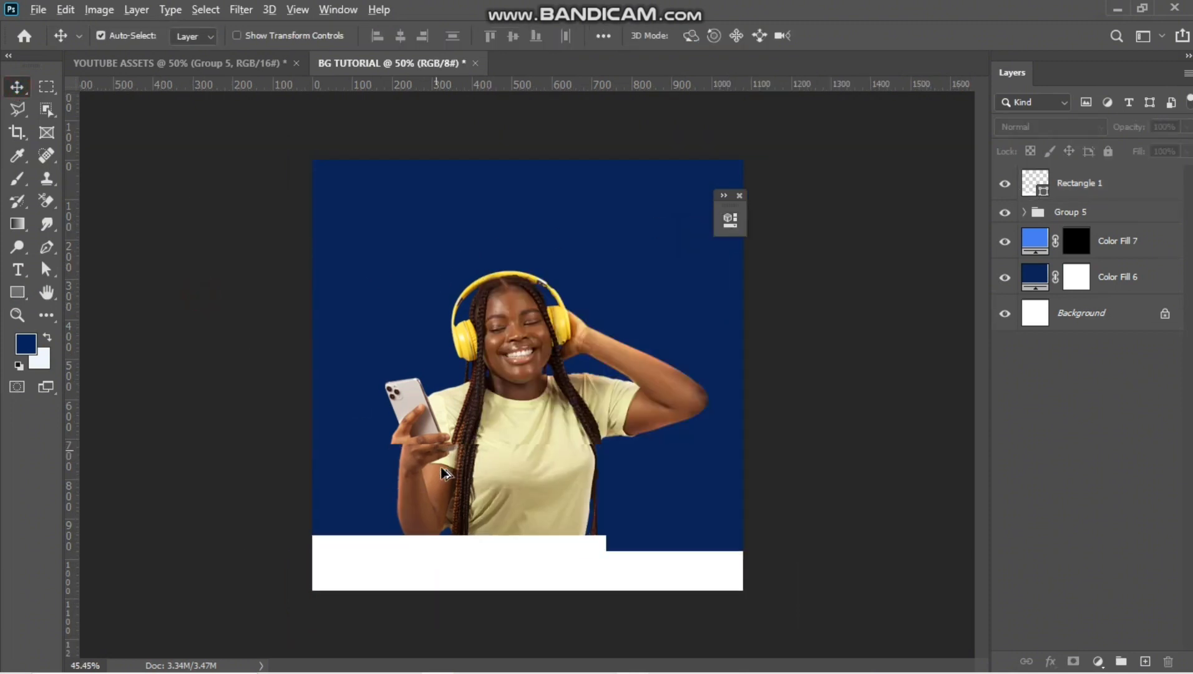
click(550, 574)
scroll(550, 574, up, 2)
scroll(597, 589, down, 2)
click(739, 195)
Step: Paint a soft glow behind the woman on the bright blue fill's mask, using a white brush about 1000 px wide at 43% flow
scroll(608, 484, down, 1)
scroll(602, 502, up, 1)
scroll(598, 564, up, 2)
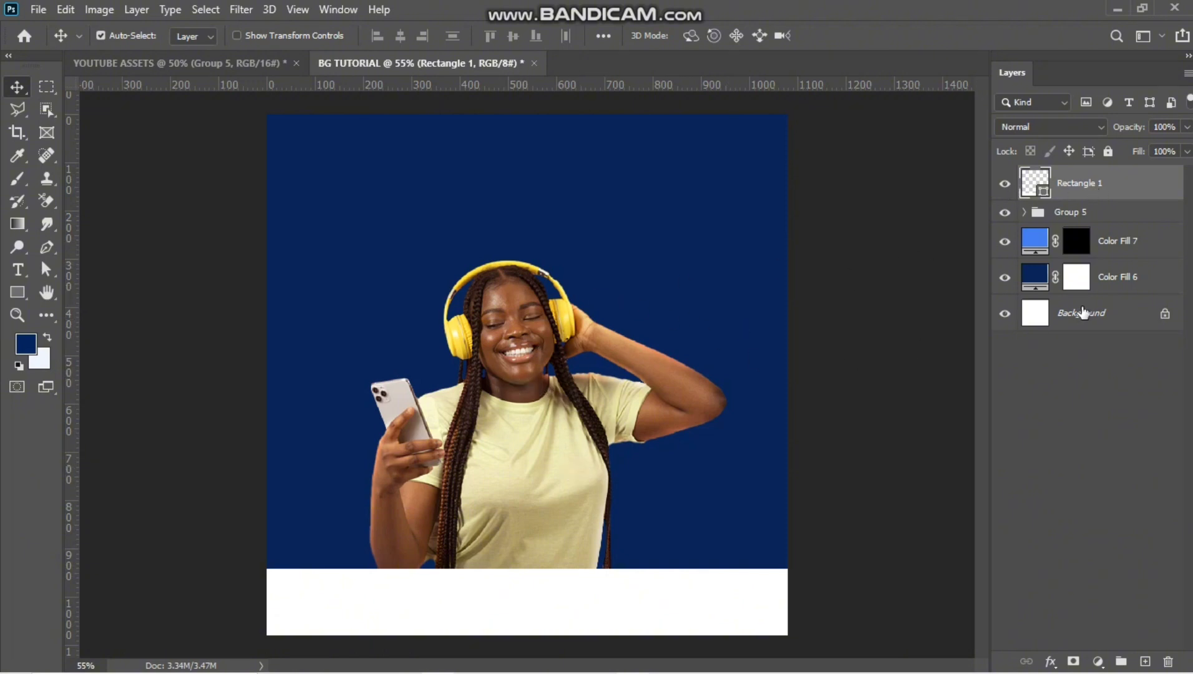
click(1106, 242)
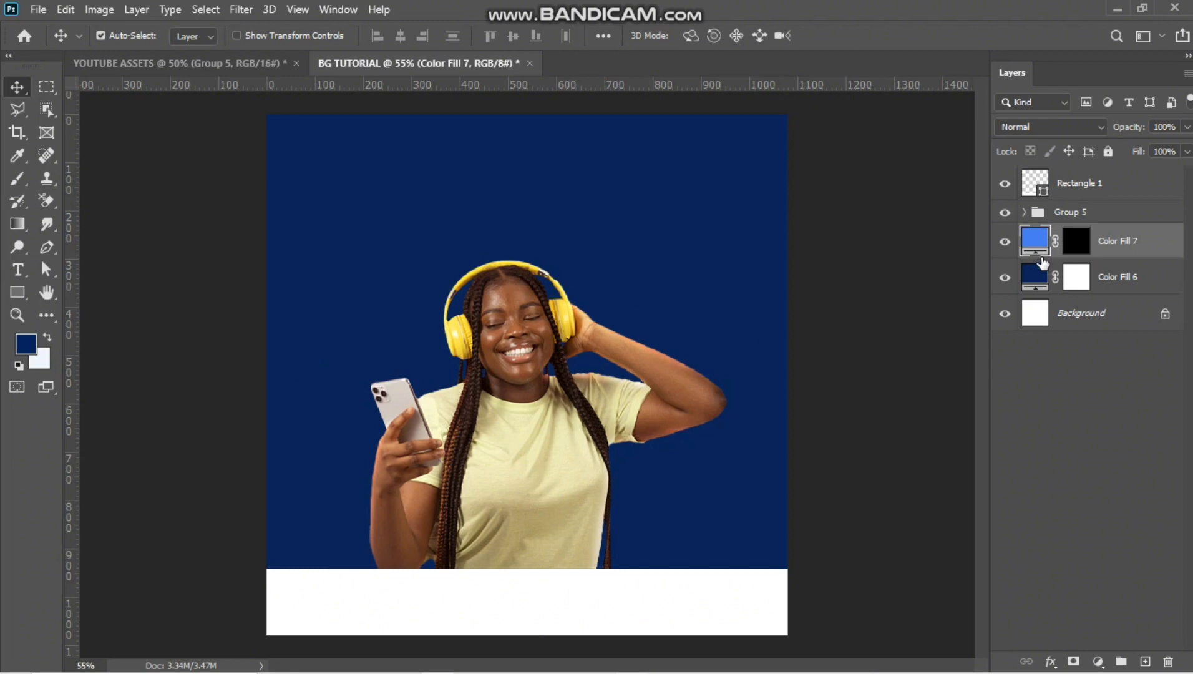
click(1084, 243)
click(17, 180)
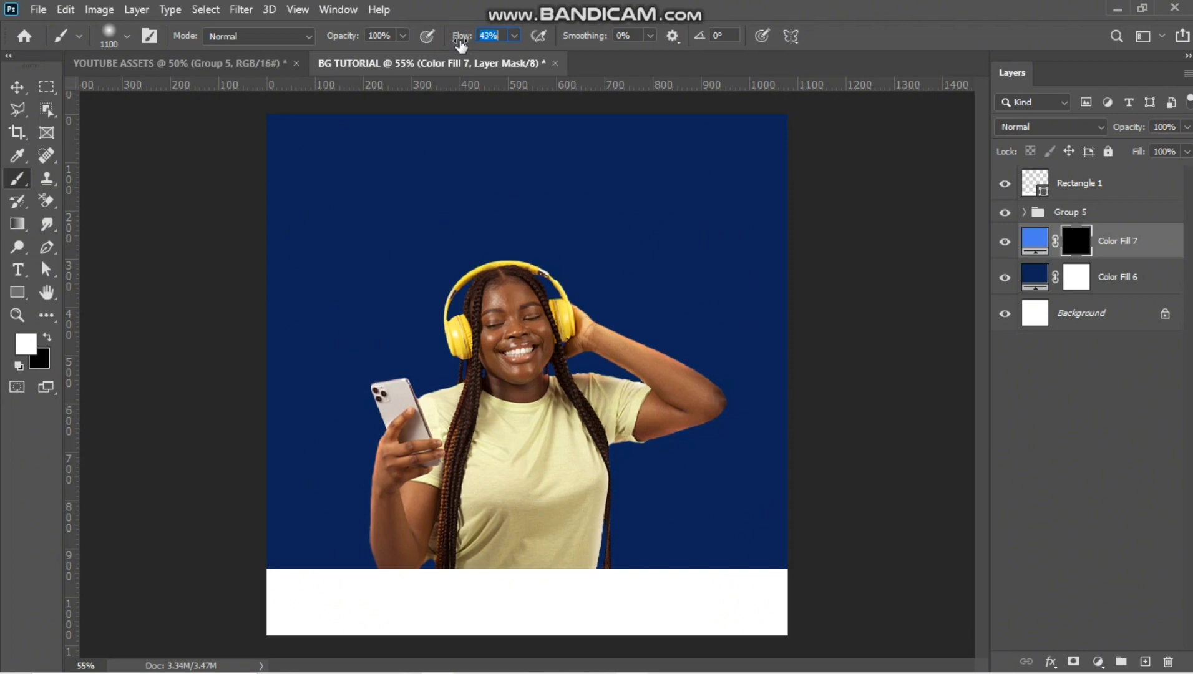
key(bracketleft)
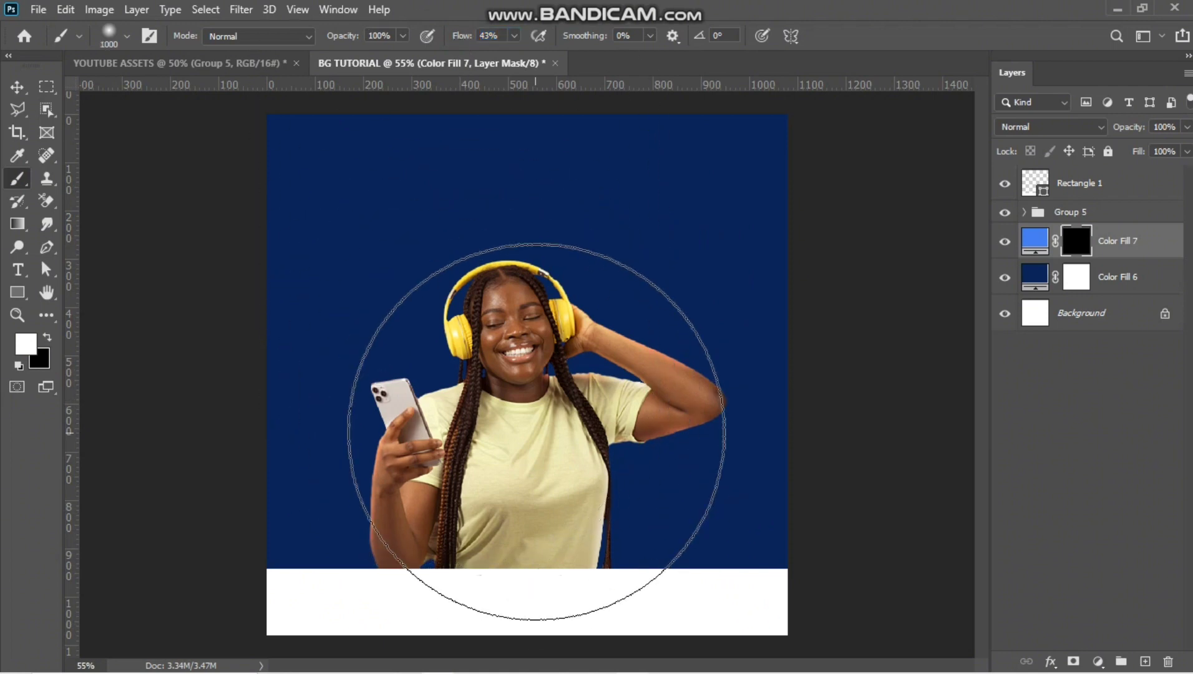
click(533, 431)
click(532, 432)
key(bracketleft)
click(526, 447)
key(bracketleft)
key(bracketleft)
key(bracketright)
key(bracketright)
key(bracketright)
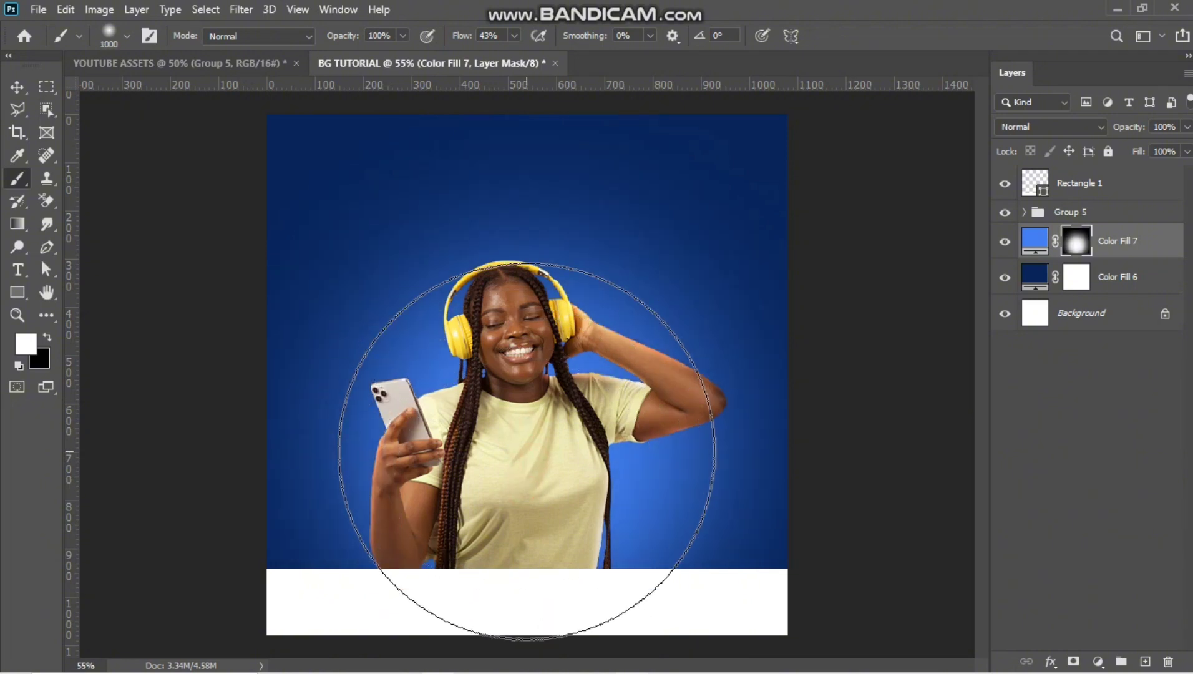
click(17, 87)
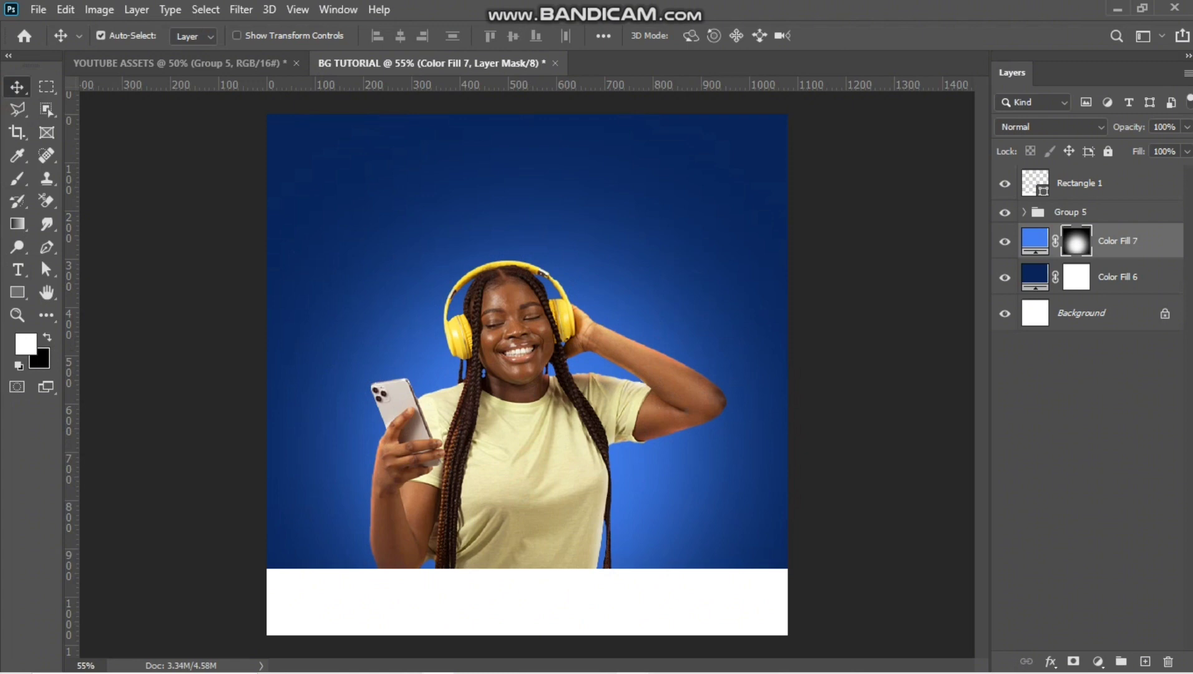
Step: Draw a white rectangle about 984 × 86 px near the top of the canvas, above the woman's head
scroll(611, 261, down, 3)
scroll(613, 269, up, 2)
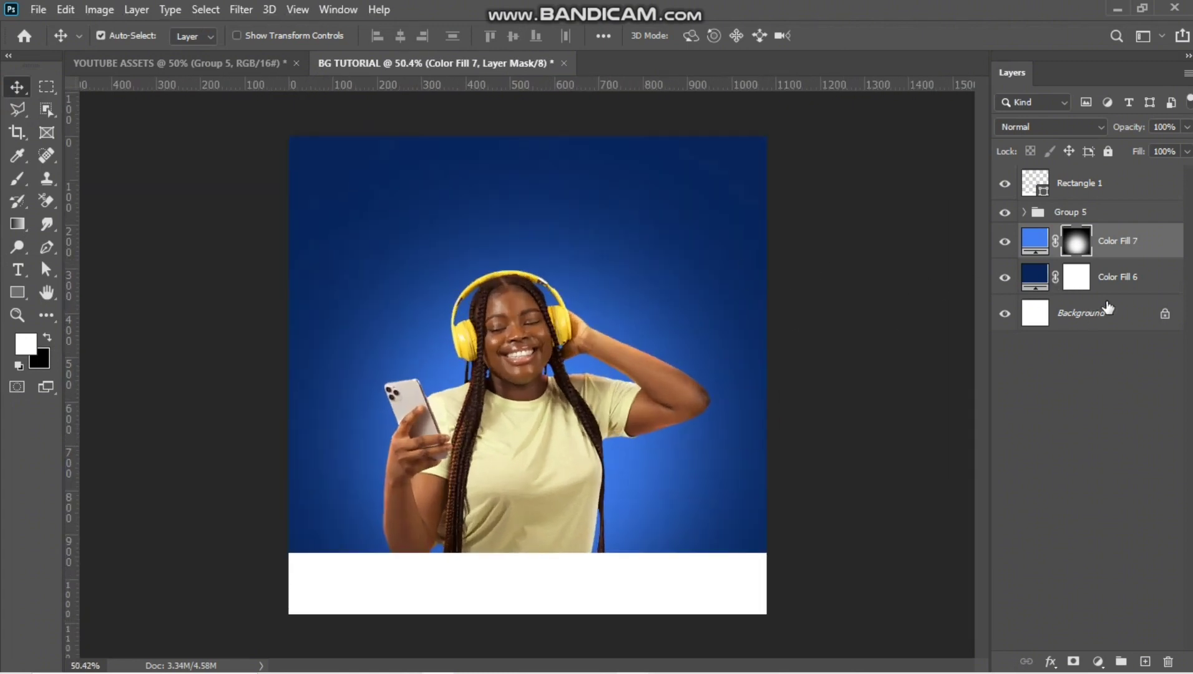
click(17, 292)
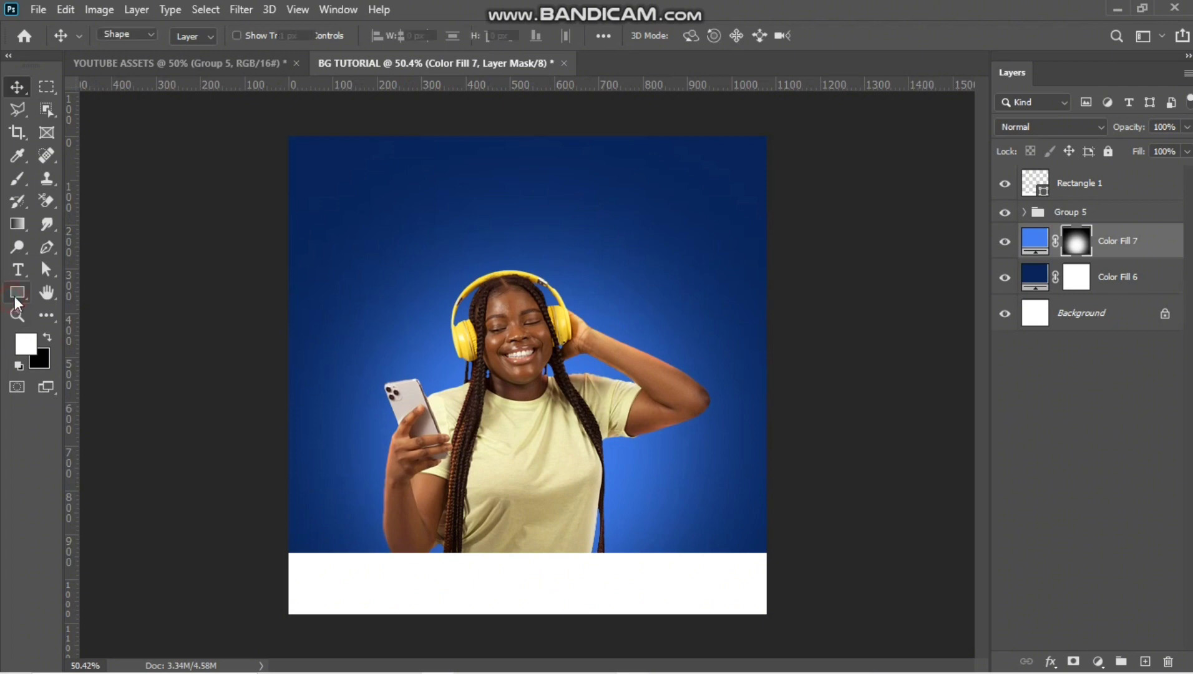
drag(306, 162, 741, 200)
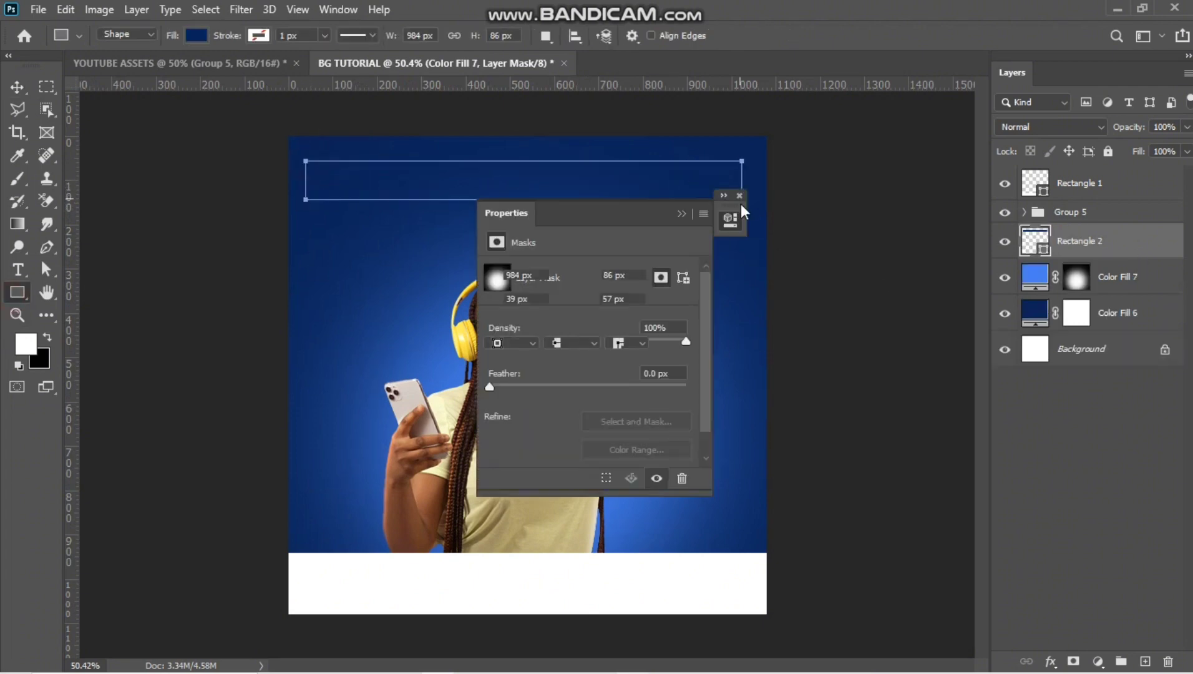
click(496, 323)
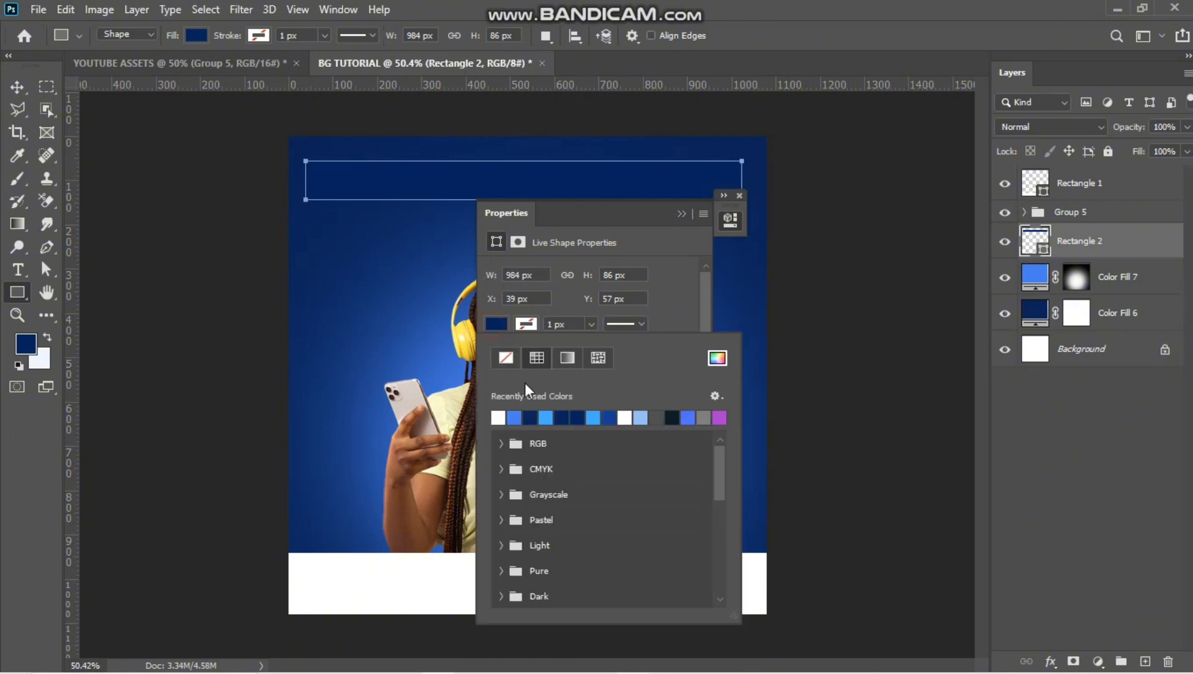
click(497, 415)
click(681, 213)
click(17, 87)
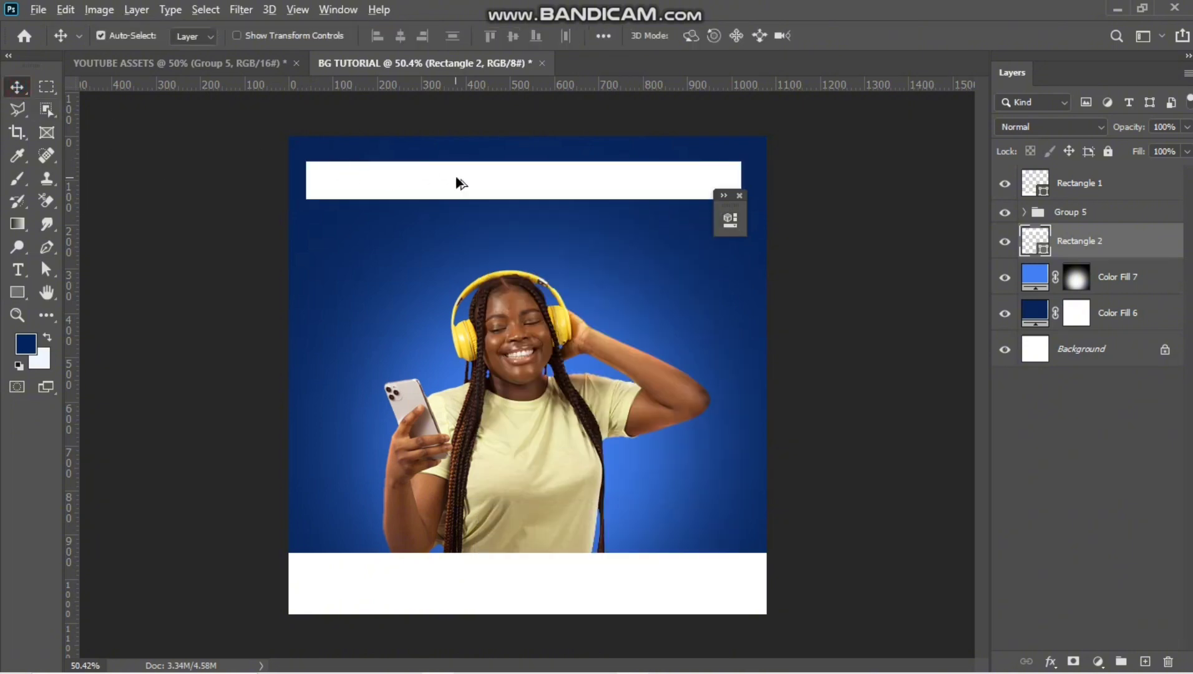
Step: Duplicate the upper white bar downward into six evenly spaced stripes behind the woman, then group and merge them into one layer
drag(482, 170, 498, 278)
drag(624, 284, 714, 439)
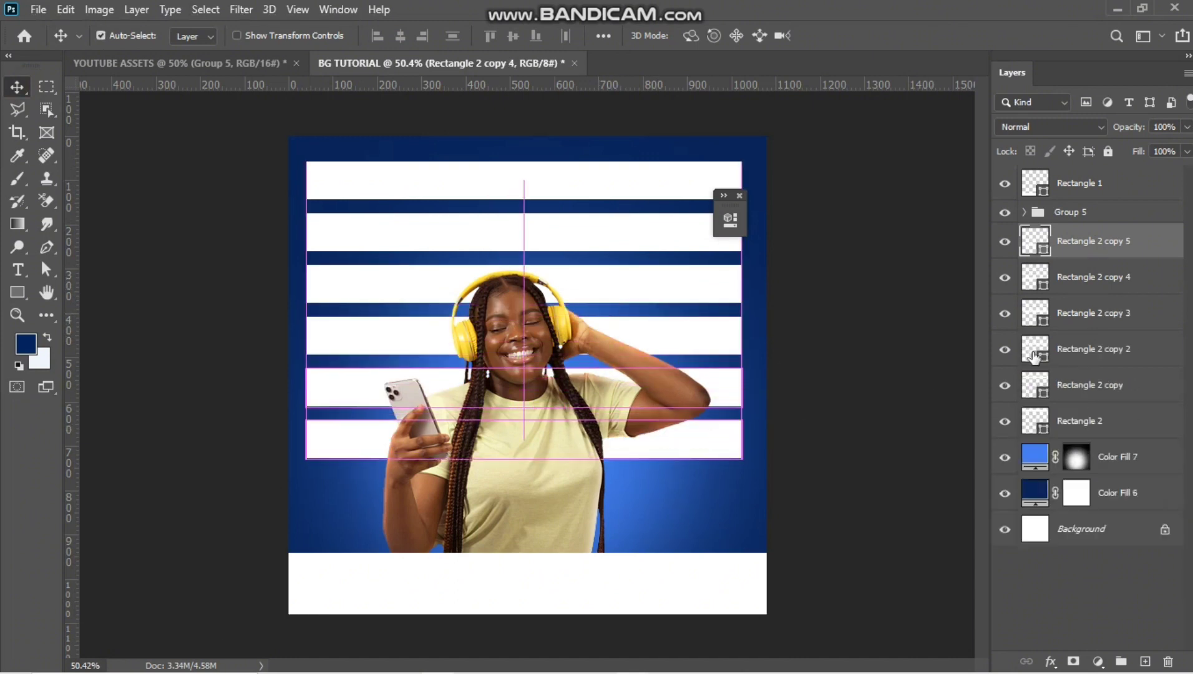
shift+click(1089, 420)
key(ctrl+g)
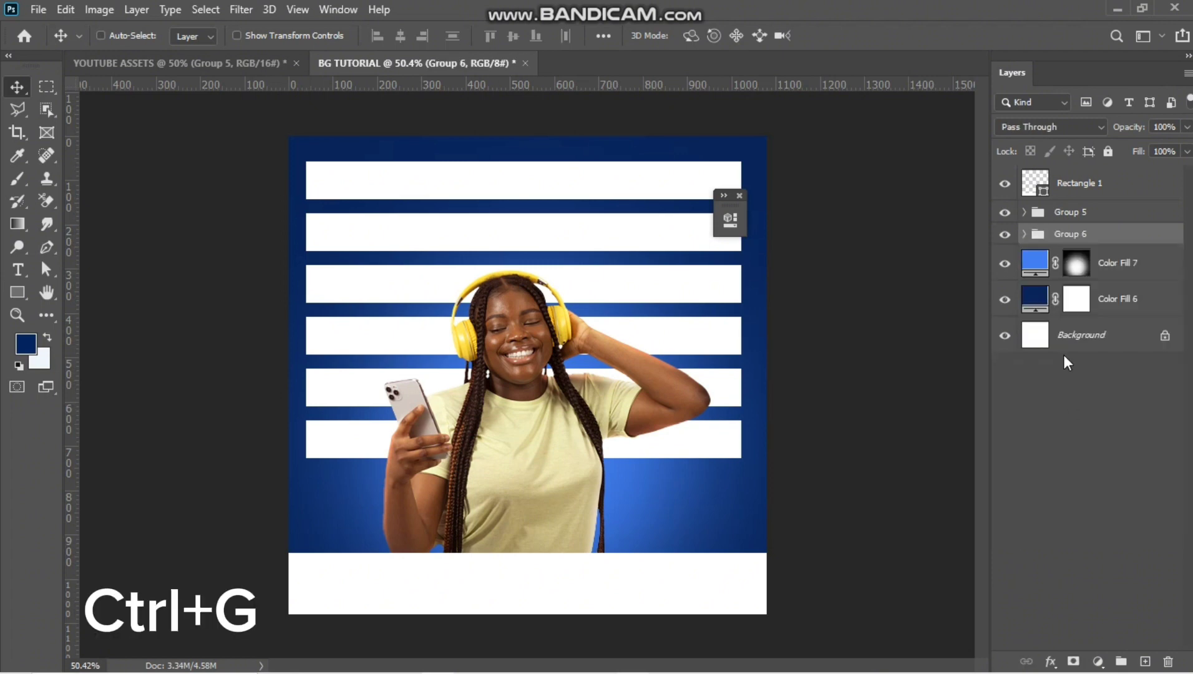
key(ctrl+e)
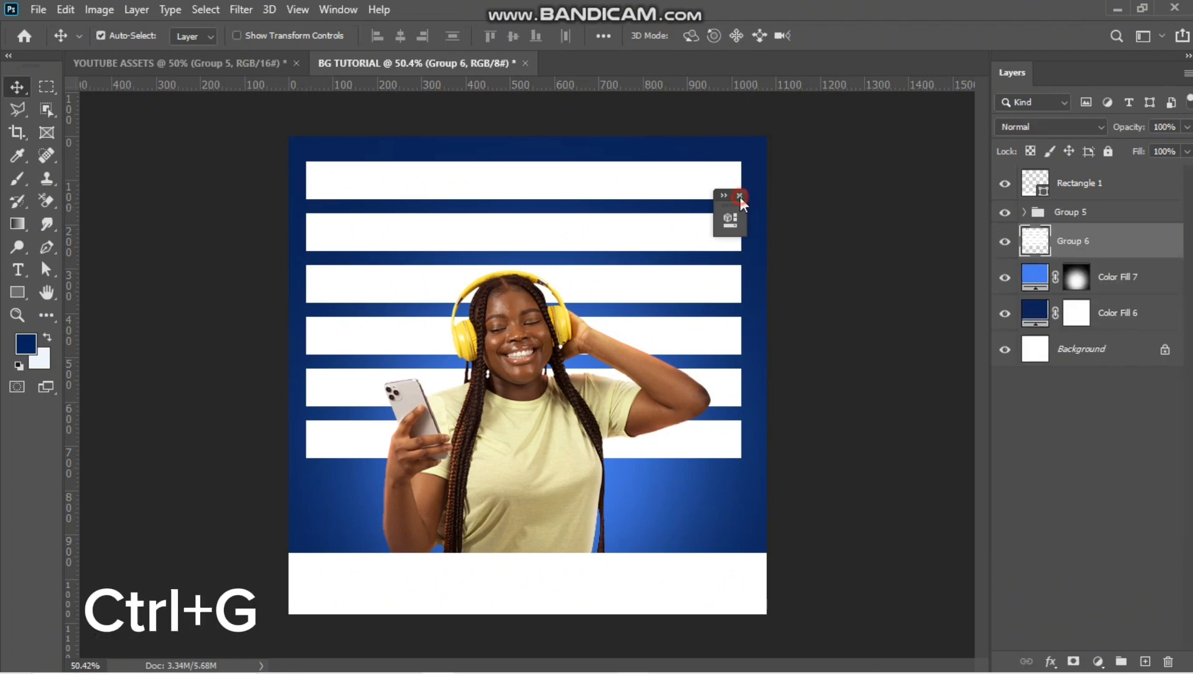
Step: Warp the merged white stripes into flowing wavy lines with Liquify, using a Forward Warp brush of size 400 to 500 at pressure 100
click(239, 10)
click(268, 147)
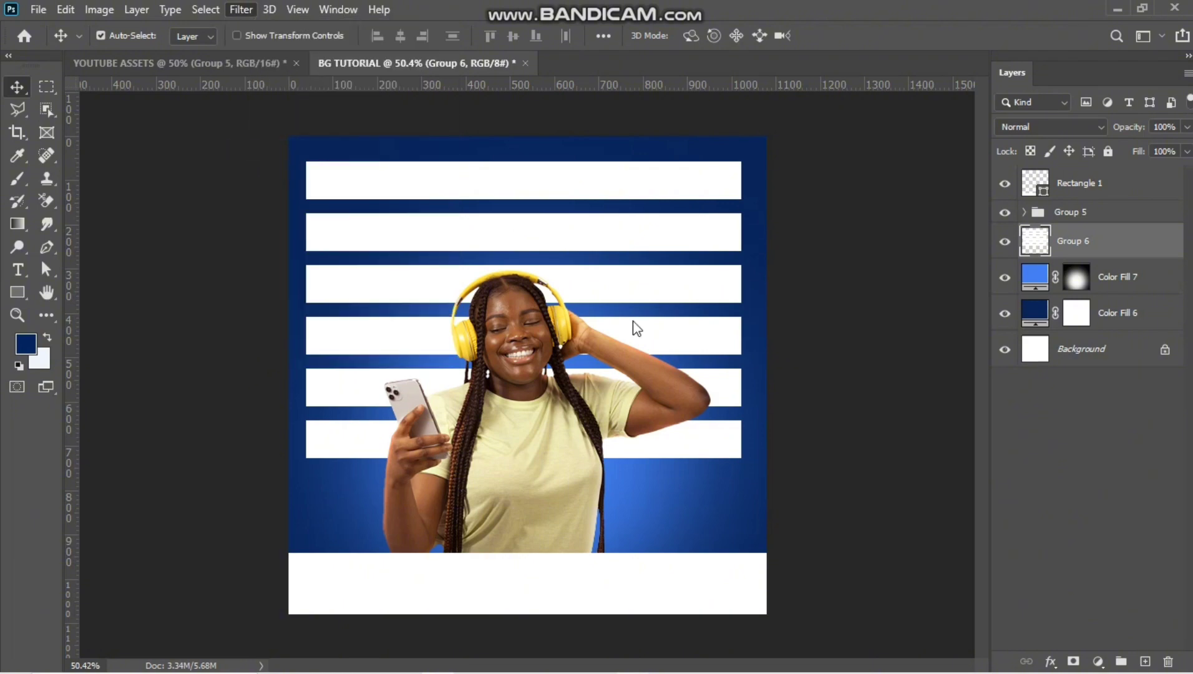
click(711, 301)
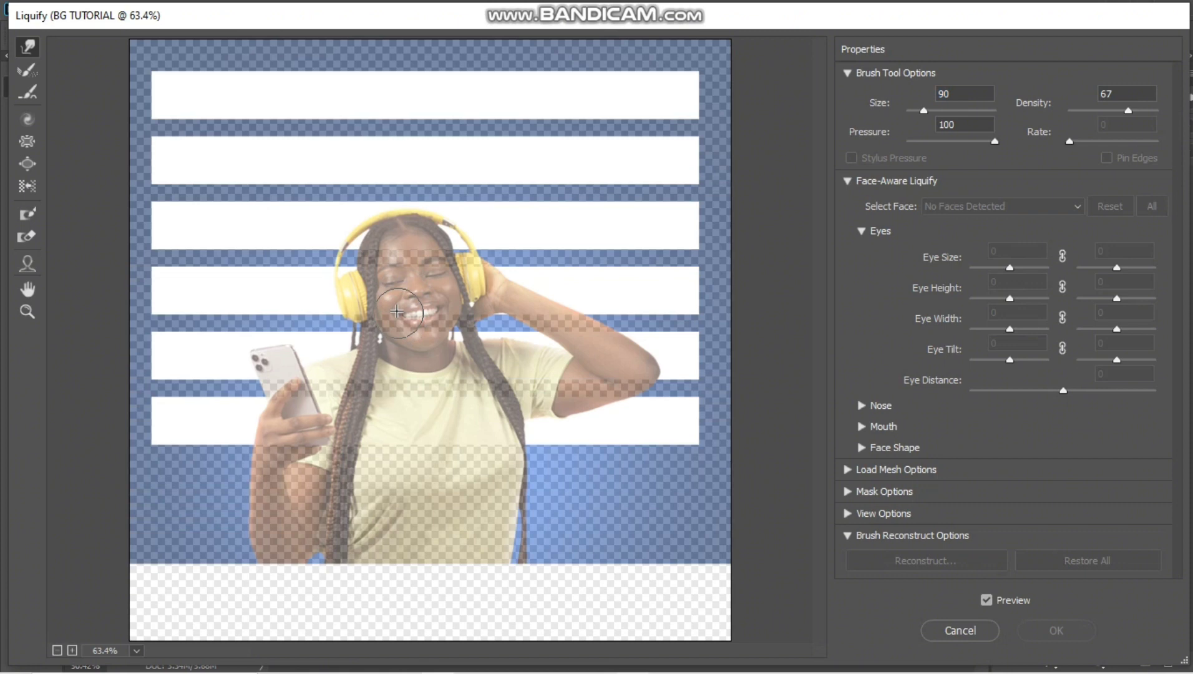
key(bracketright)
key(bracketright)
key(bracketright)
key(bracketright)
key(bracketright)
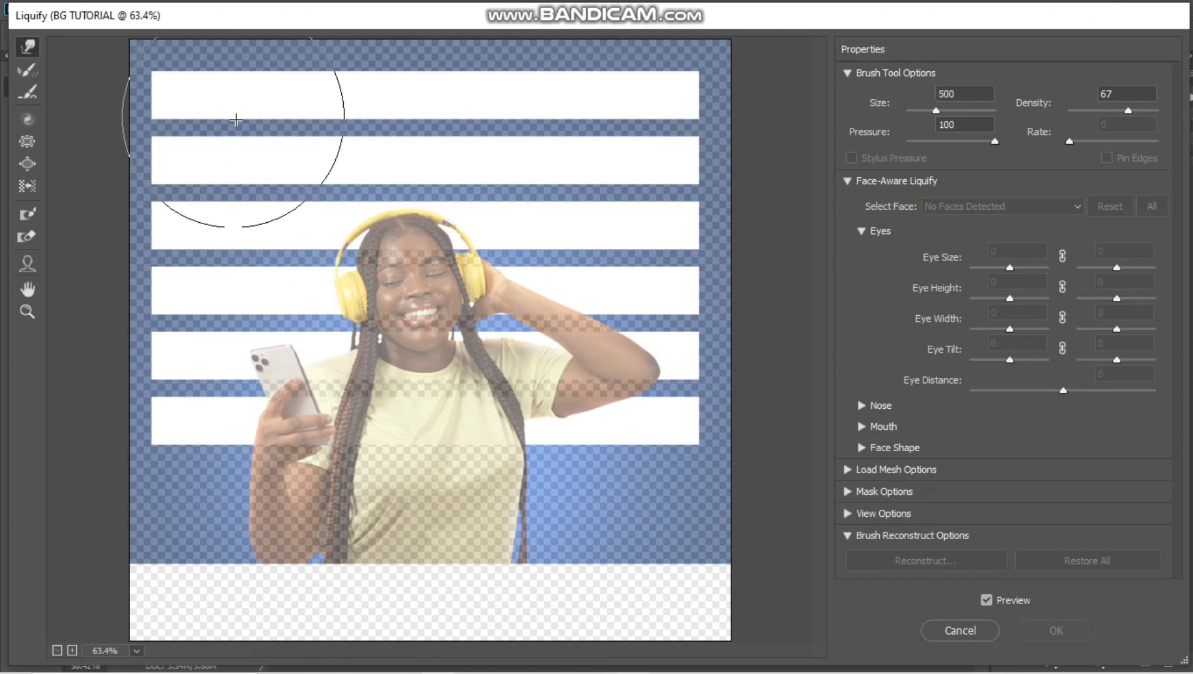
mouse_move(239, 109)
mouse_down()
mouse_move(199, 230)
mouse_move(214, 262)
mouse_move(322, 160)
mouse_move(360, 190)
mouse_move(393, 83)
mouse_move(460, 130)
mouse_move(455, 157)
mouse_up()
mouse_move(391, 239)
mouse_down()
mouse_move(591, 239)
mouse_move(561, 205)
mouse_move(181, 369)
mouse_move(431, 205)
mouse_move(644, 378)
mouse_move(485, 166)
mouse_move(713, 241)
mouse_up()
mouse_move(678, 197)
mouse_down()
mouse_move(679, 213)
mouse_move(658, 220)
mouse_move(335, 213)
mouse_move(320, 269)
mouse_move(277, 234)
mouse_move(246, 109)
mouse_move(218, 94)
mouse_up()
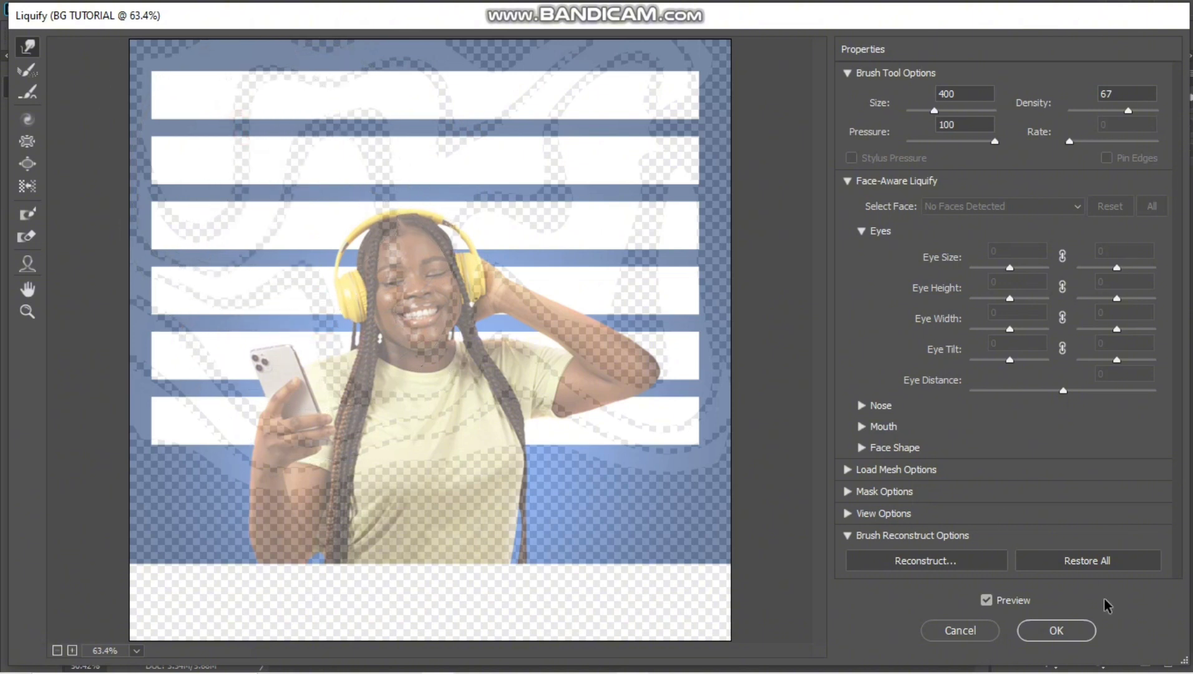
click(1054, 630)
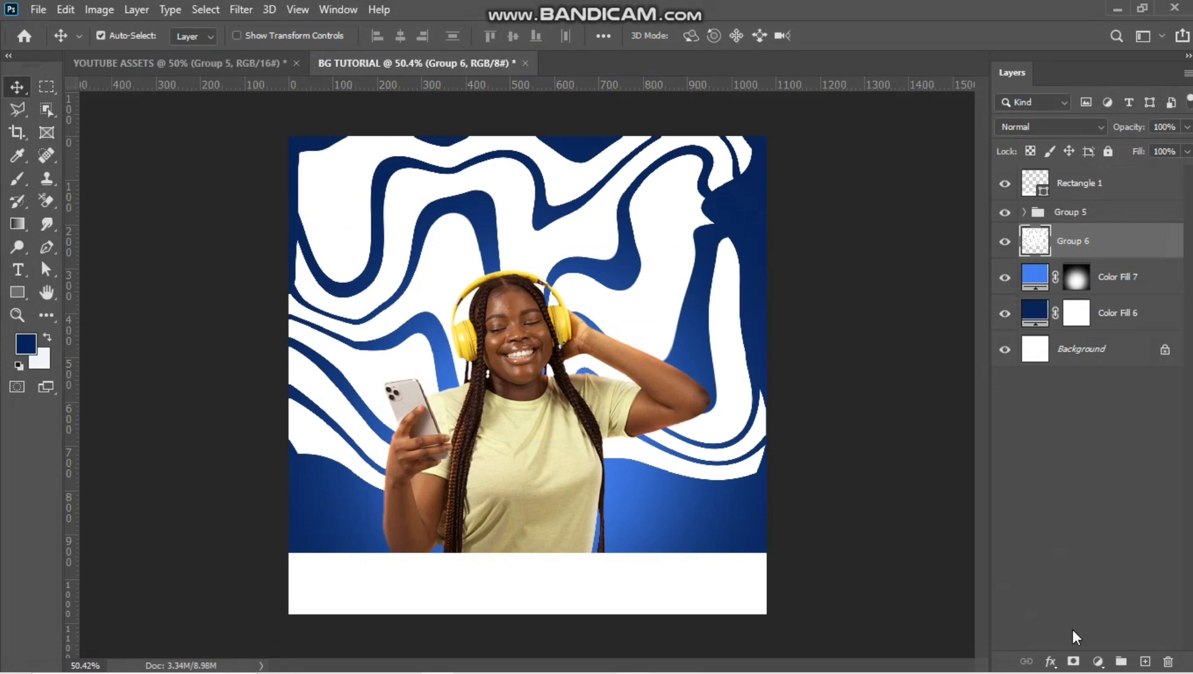
Step: Enlarge and reposition the wavy pattern with Free Transform so it covers the blue background behind the woman
key(ctrl+t)
mouse_move(766, 492)
mouse_down()
mouse_move(794, 500)
mouse_move(784, 505)
mouse_up()
drag(728, 412, 766, 473)
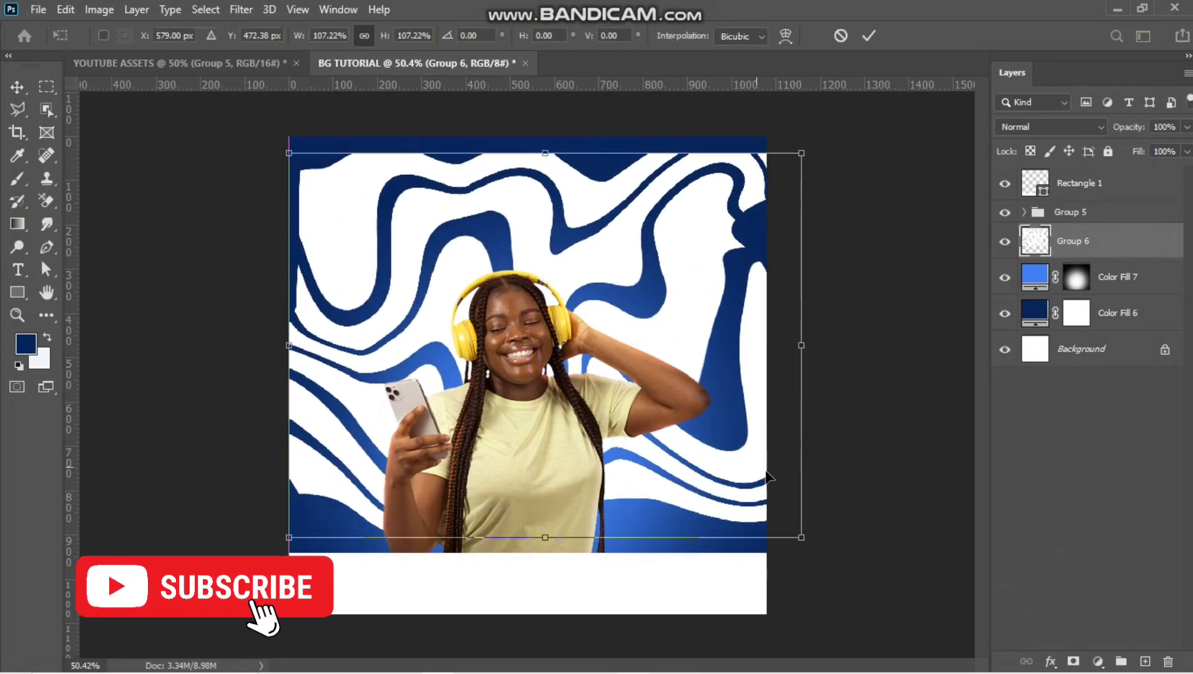
drag(798, 534, 842, 584)
key(Return)
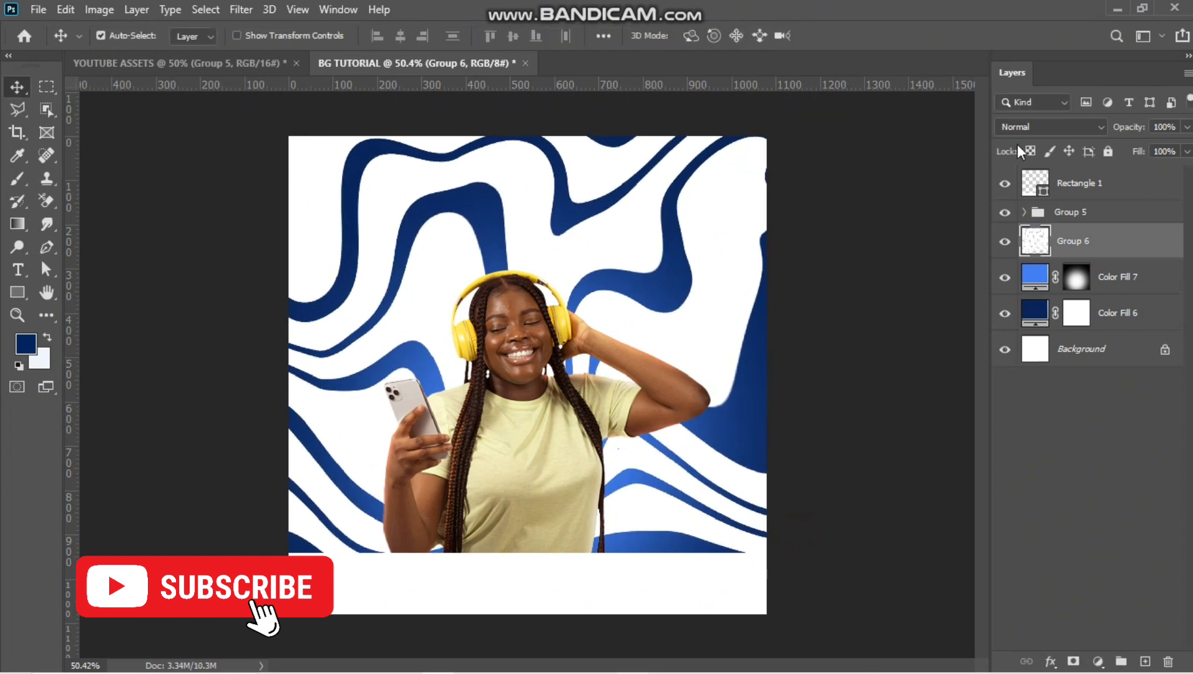
Step: Set the wavy pattern layer's blend mode to Overlay and lower its opacity to 28%
click(1020, 128)
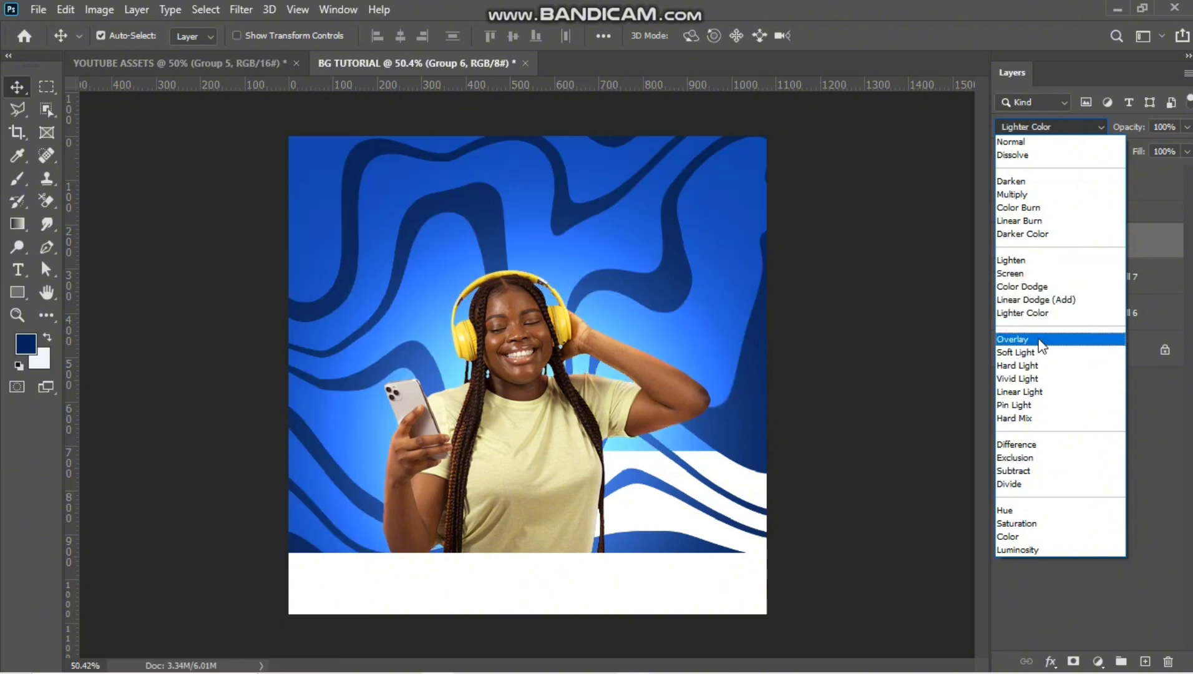
click(1037, 339)
click(1037, 345)
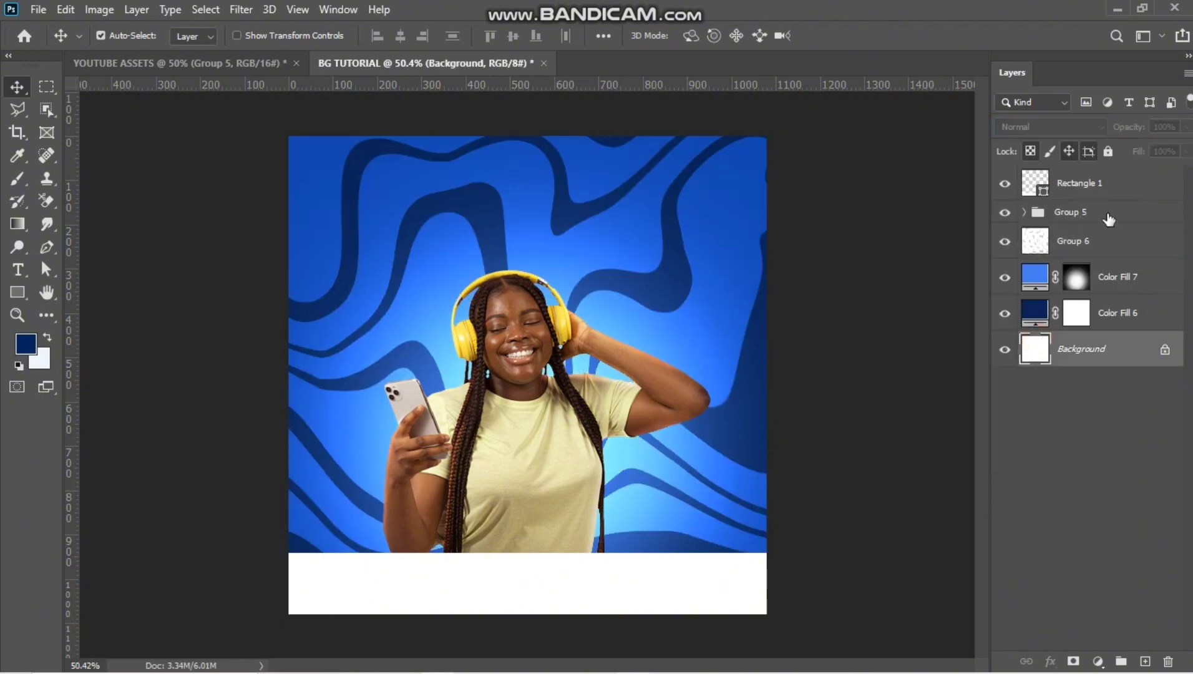
click(1120, 187)
click(1120, 242)
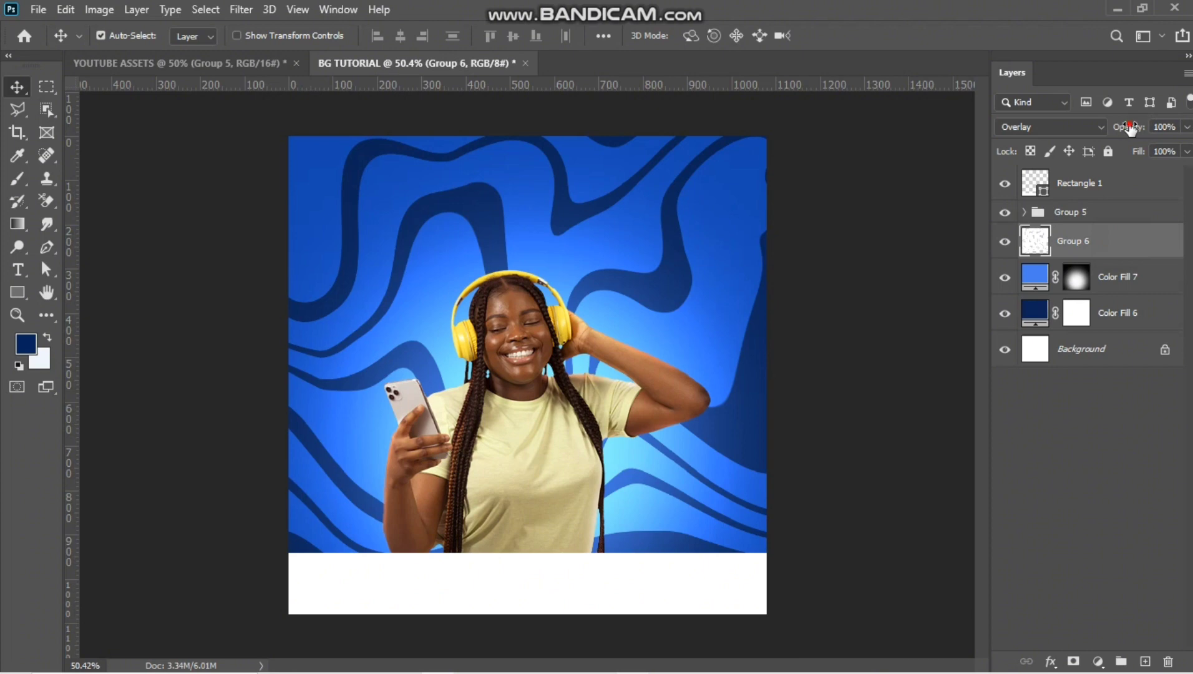
key(Return)
drag(1115, 131, 1130, 131)
mouse_move(1110, 250)
mouse_down()
mouse_move(1108, 309)
mouse_move(1115, 228)
mouse_up()
click(1005, 242)
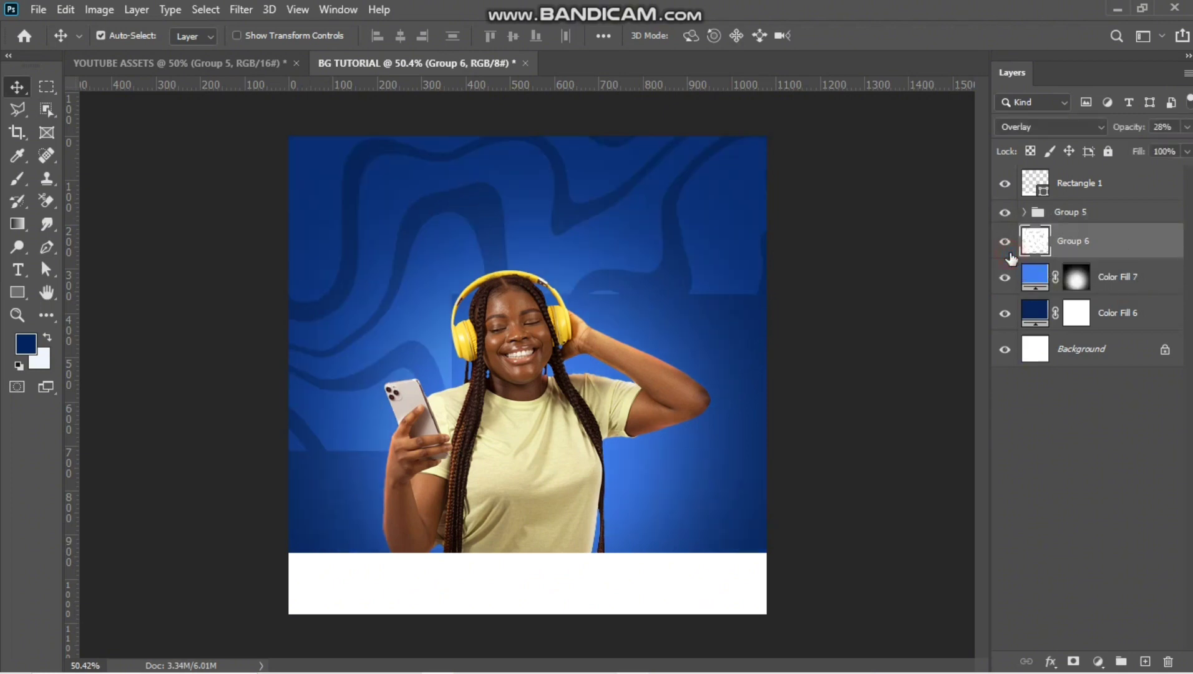
Step: Lower the wavy pattern layer's opacity to 14%
click(1080, 280)
key(d)
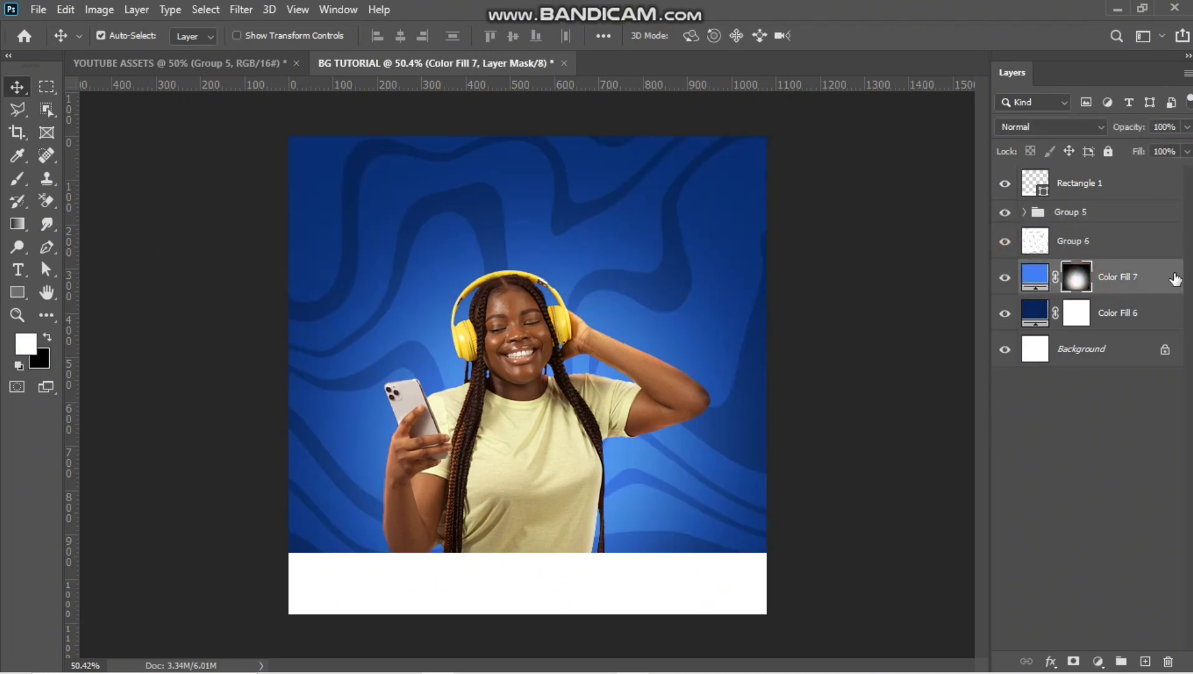
click(1101, 243)
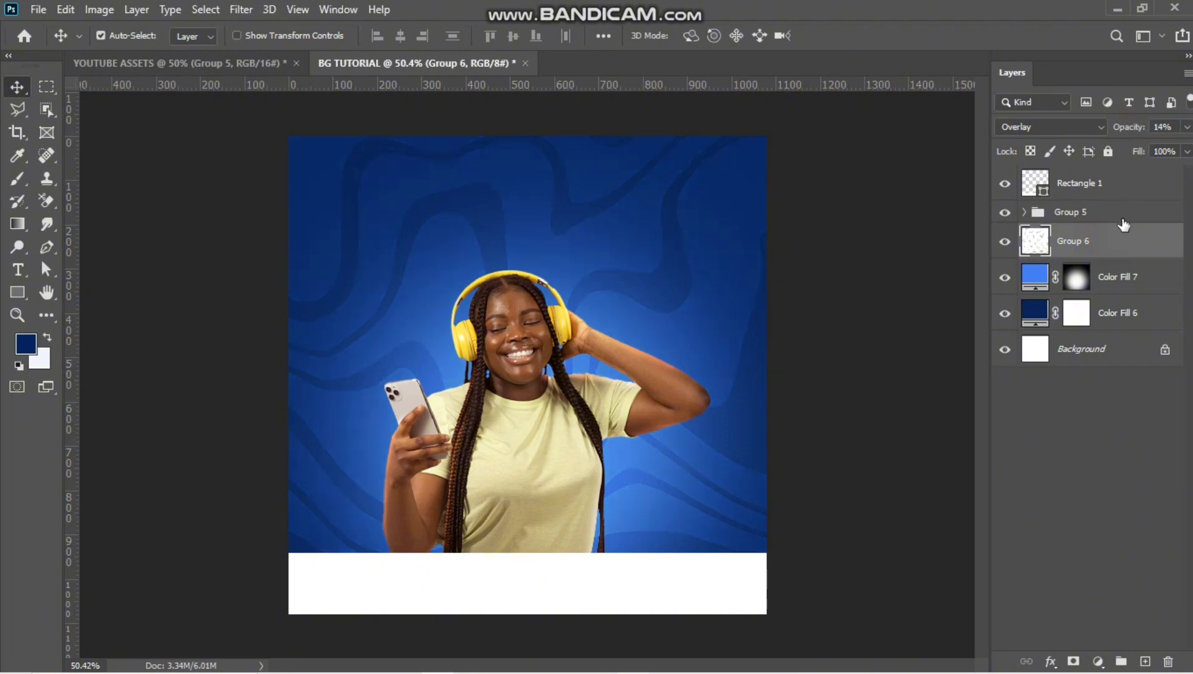
Step: Paint with a 600 px white brush at 43% flow on the bright blue fill's mask, behind the woman's torso
click(1079, 280)
key(b)
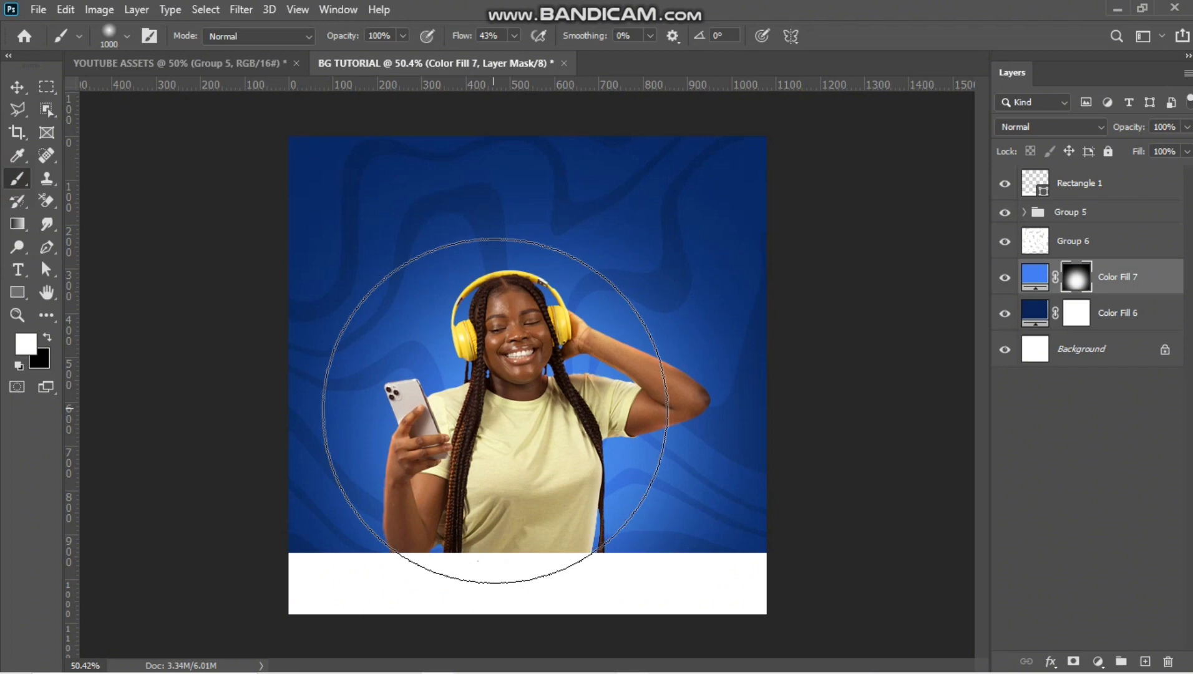
key(bracketleft)
key(bracketleft)
key(bracketleft)
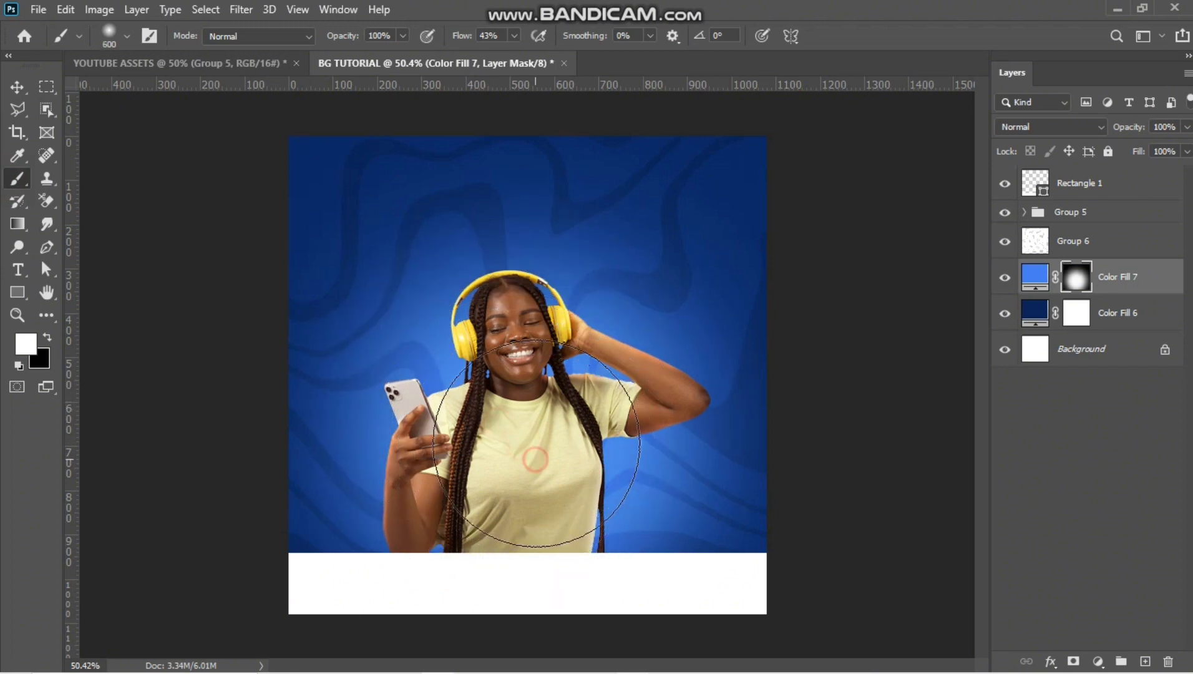
Step: Change the bright blue fill's color to a lighter blue, about #5788ec
double_click(1027, 284)
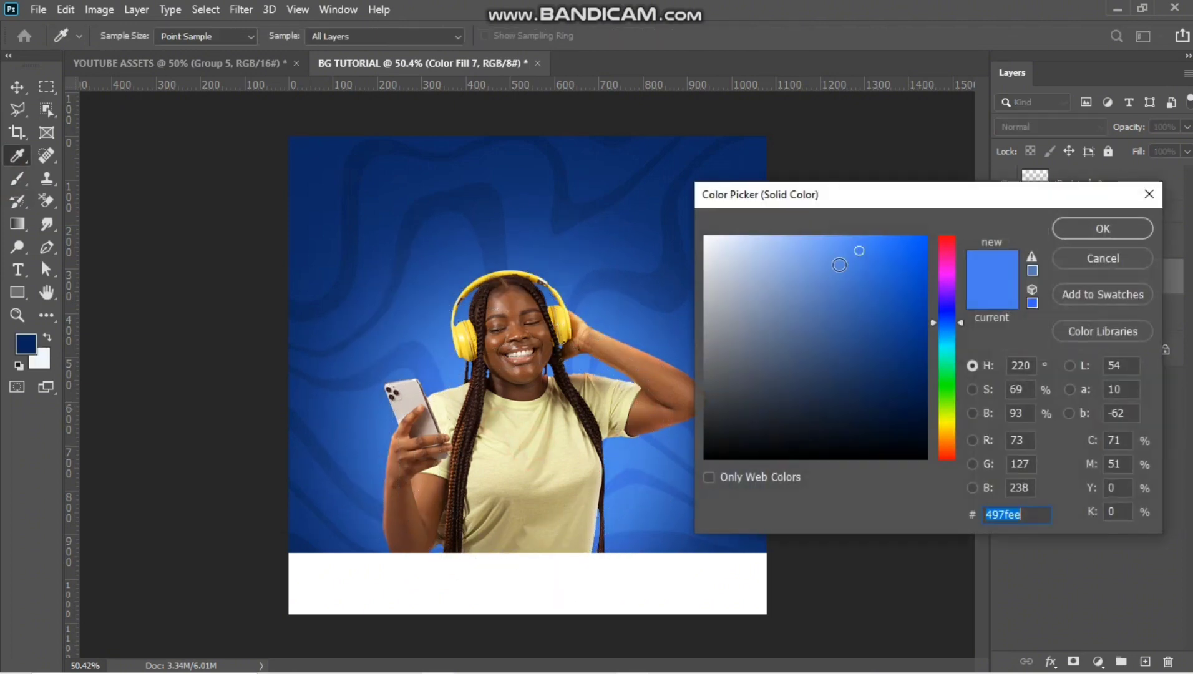
drag(840, 260, 834, 251)
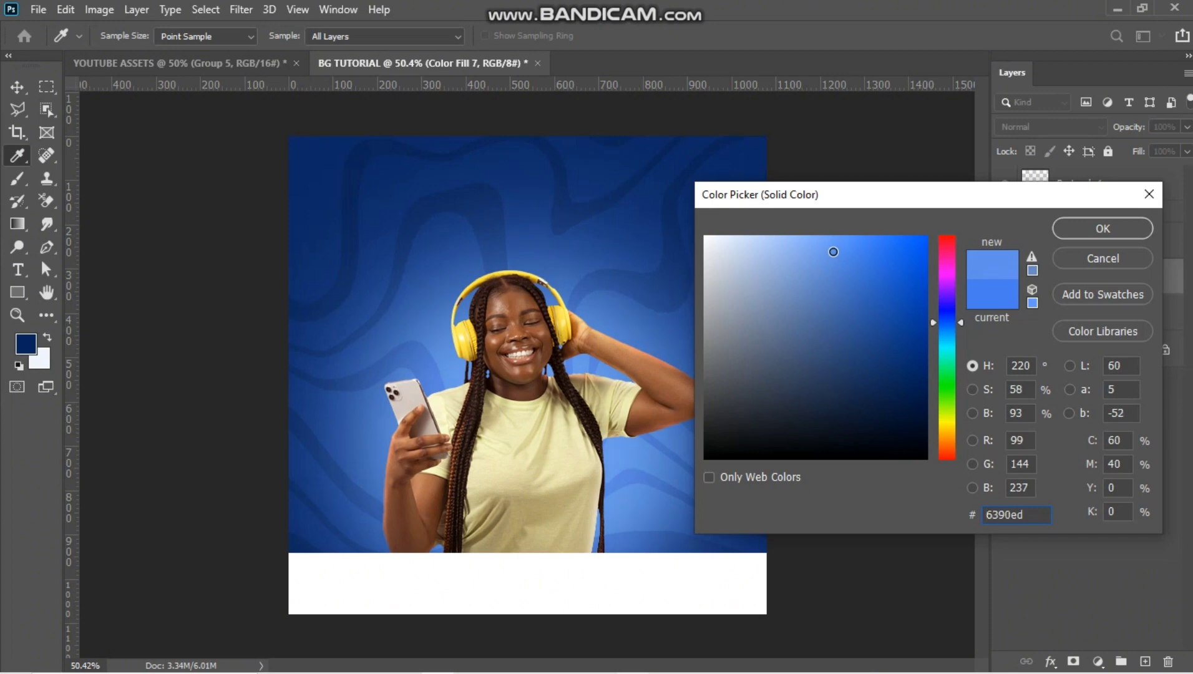
click(844, 253)
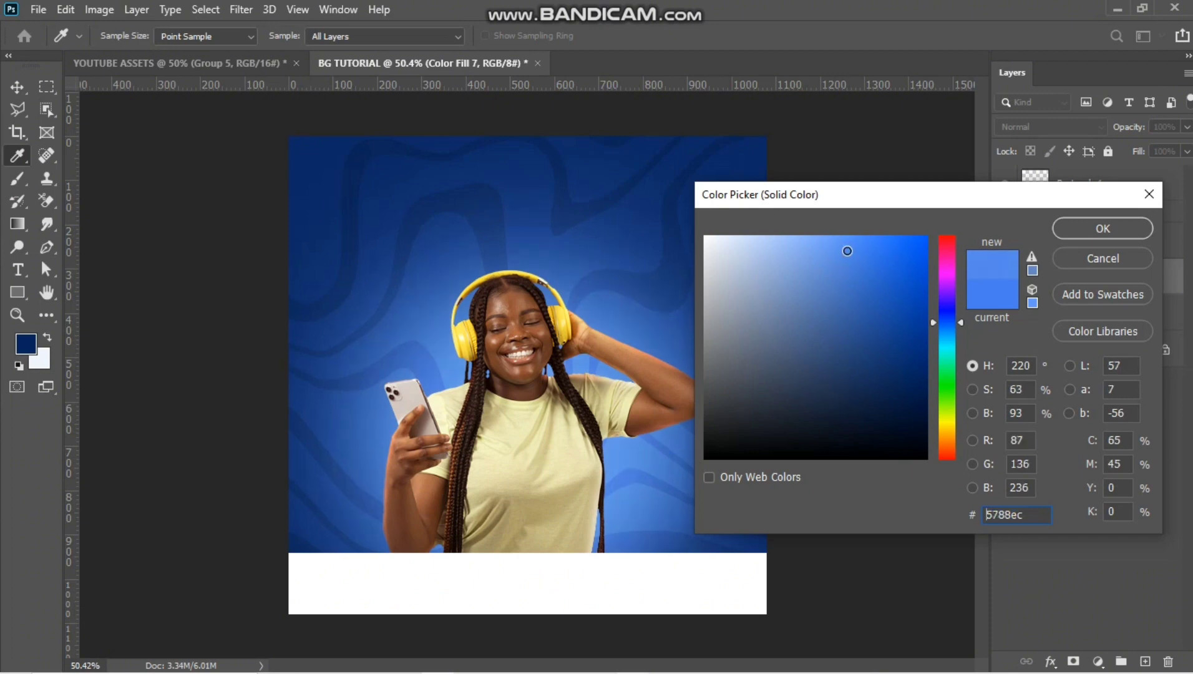
click(1066, 230)
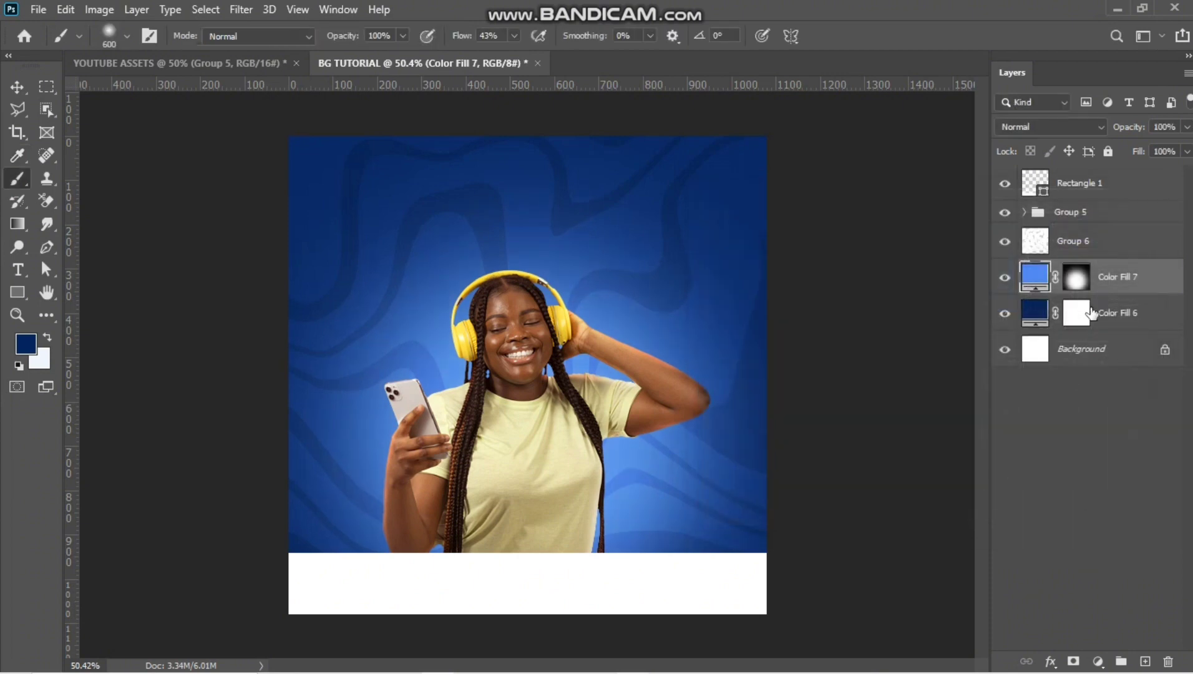
Step: Reduce the wavy pattern layer's opacity to 8%
click(1091, 312)
click(1075, 274)
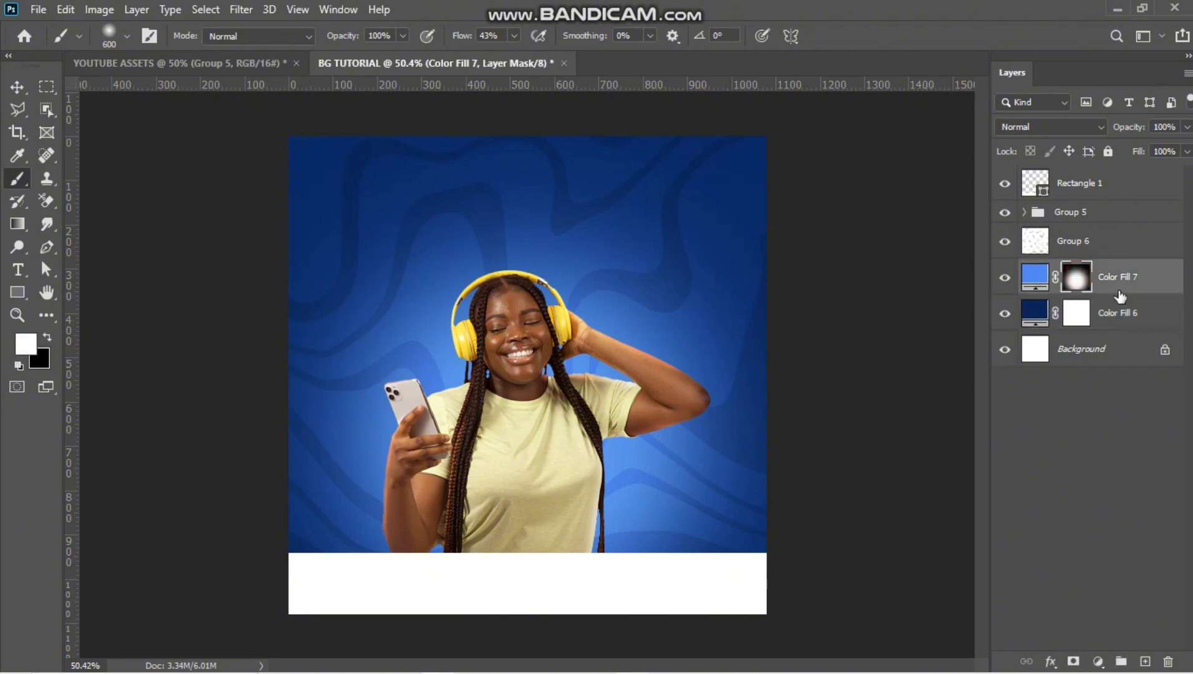
click(1102, 249)
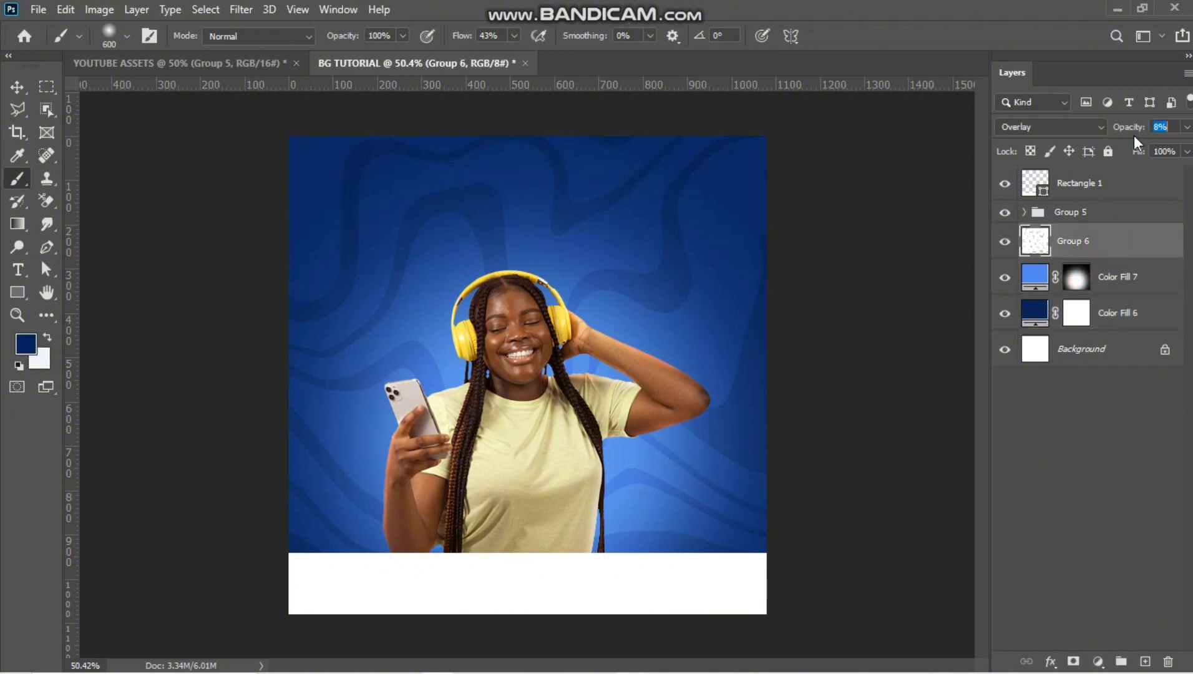
scroll(727, 344, down, 2)
scroll(718, 345, up, 2)
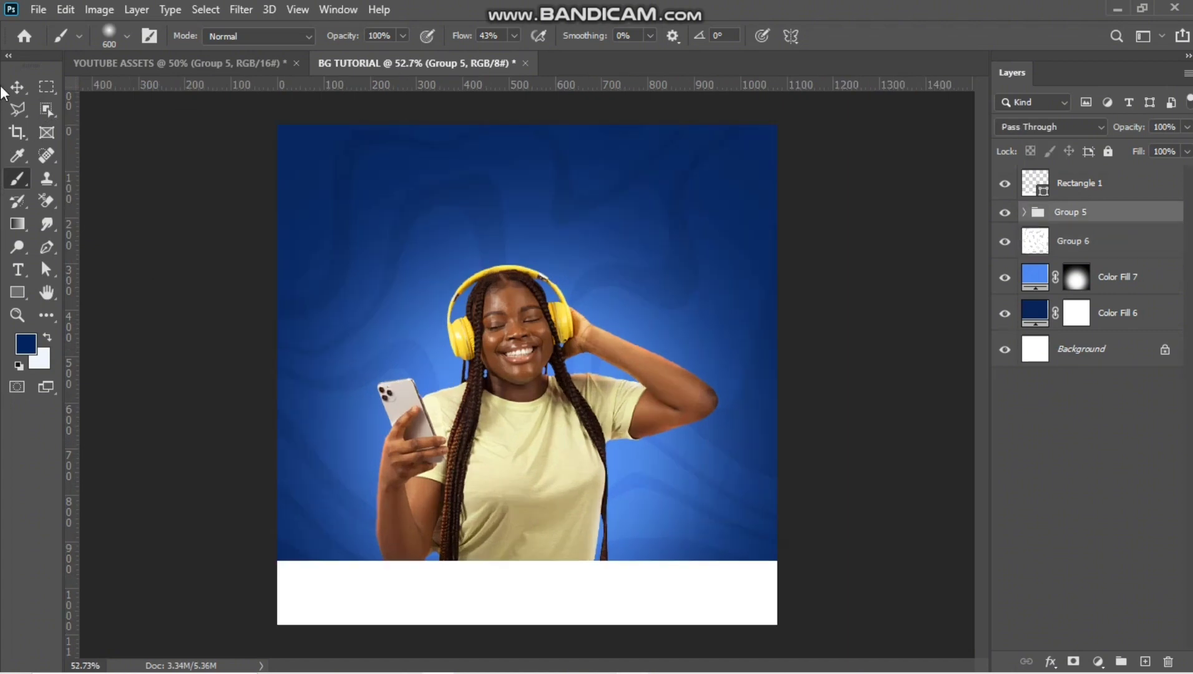
Step: Scale the woman's group to about 95% with Free Transform and move it slightly lower toward the bottom white bar
click(17, 87)
scroll(718, 408, down, 2)
scroll(562, 440, up, 2)
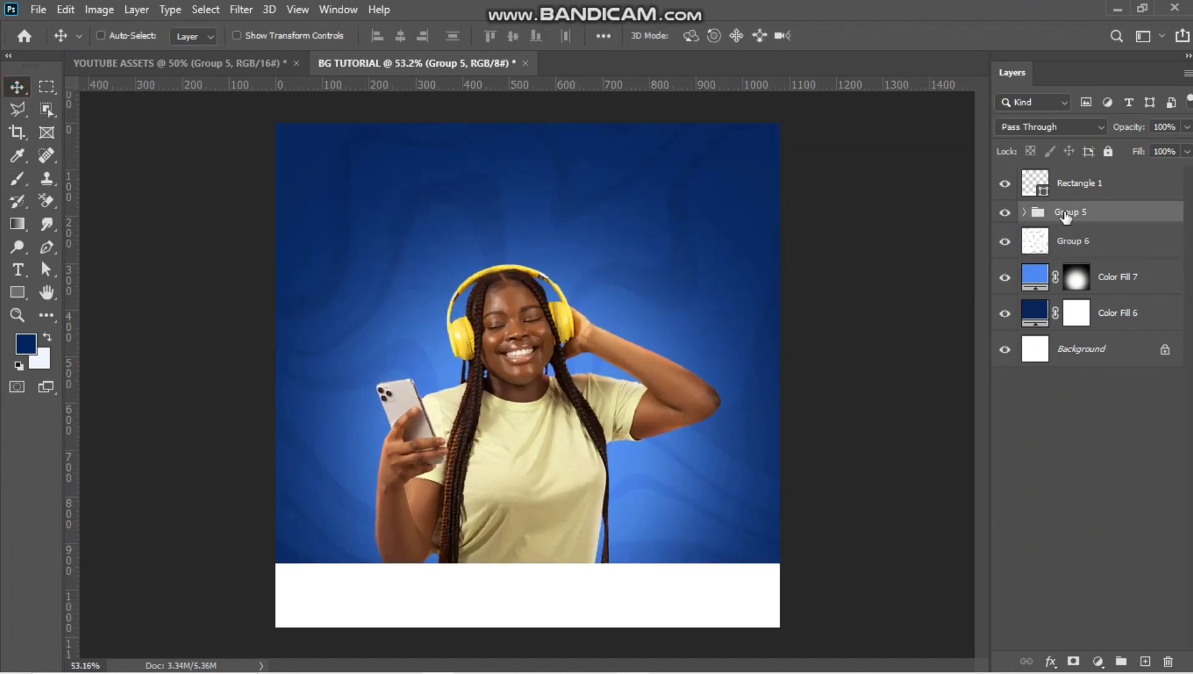
key(ctrl+t)
drag(720, 267, 709, 267)
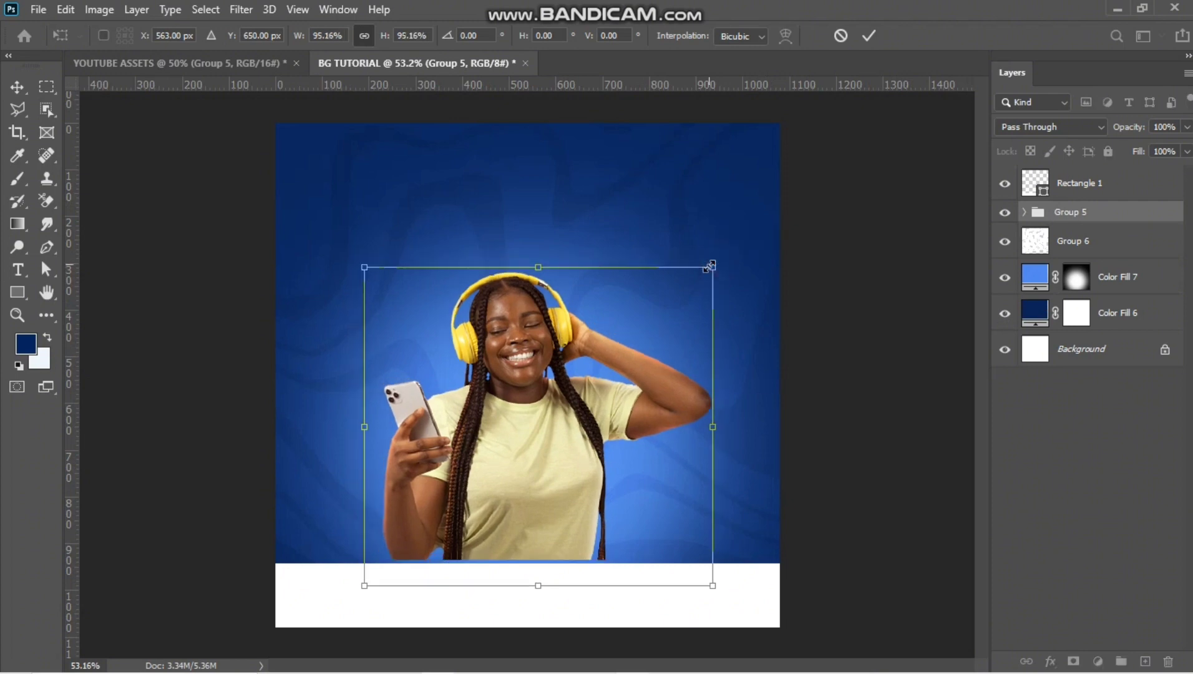
drag(666, 322, 673, 330)
key(Return)
Step: Add the headline text "Live the" above the woman's head in TASA Orbiter Deck Bold, 38.75 pt
click(17, 271)
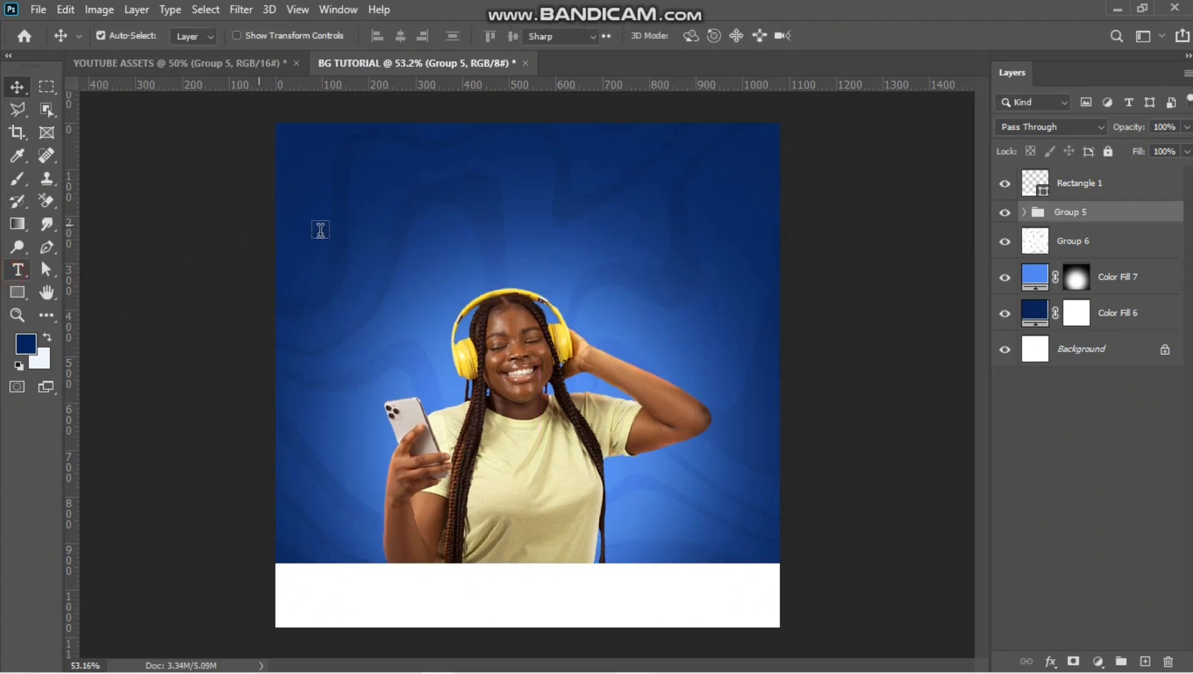
click(440, 205)
text(Live the)
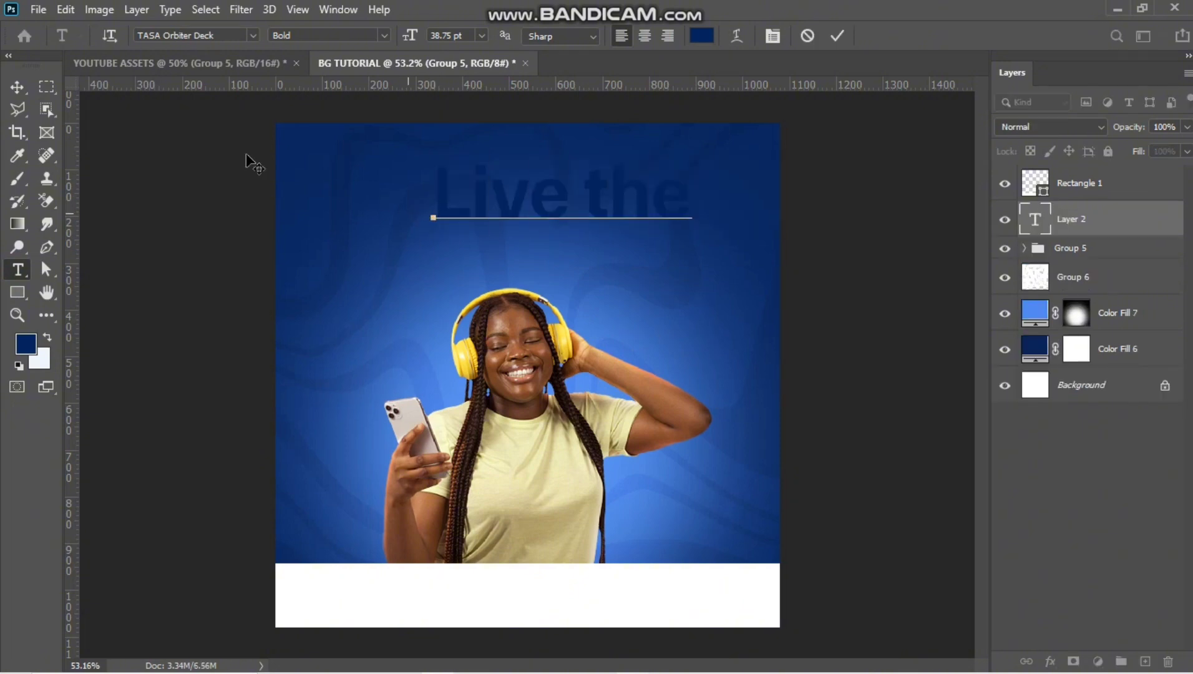
click(15, 91)
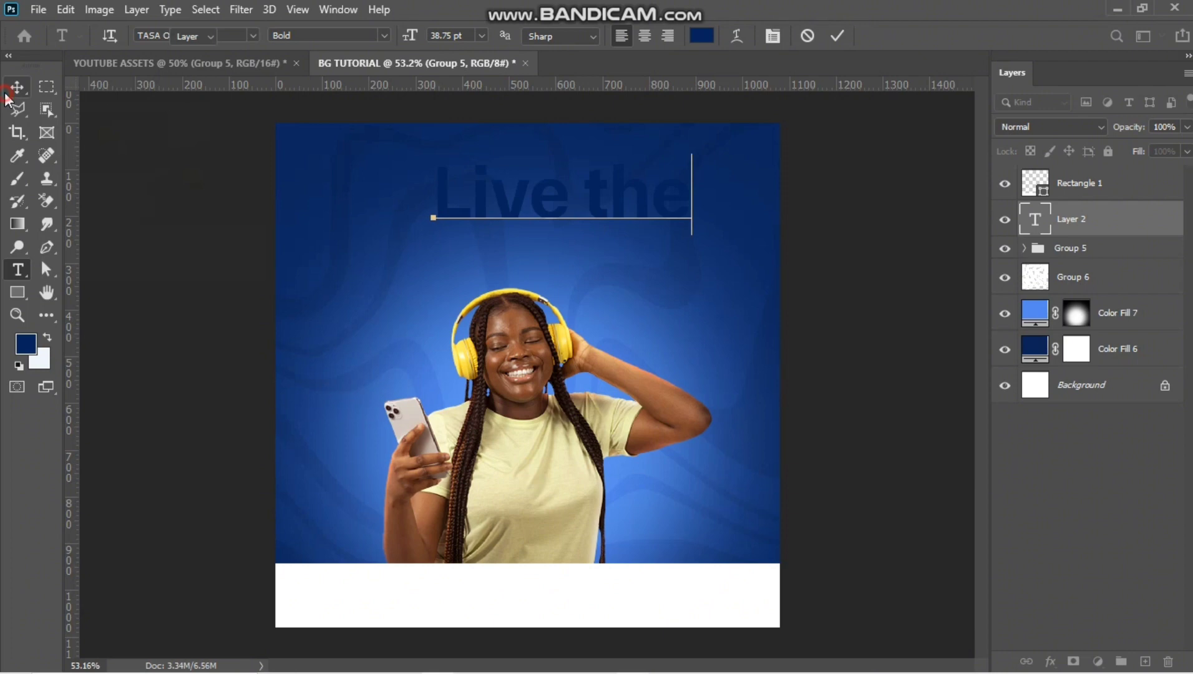
Step: Duplicate the "Live the" text directly below itself and change the copy's wording to "Moment"
drag(523, 209, 520, 270)
double_click(521, 270)
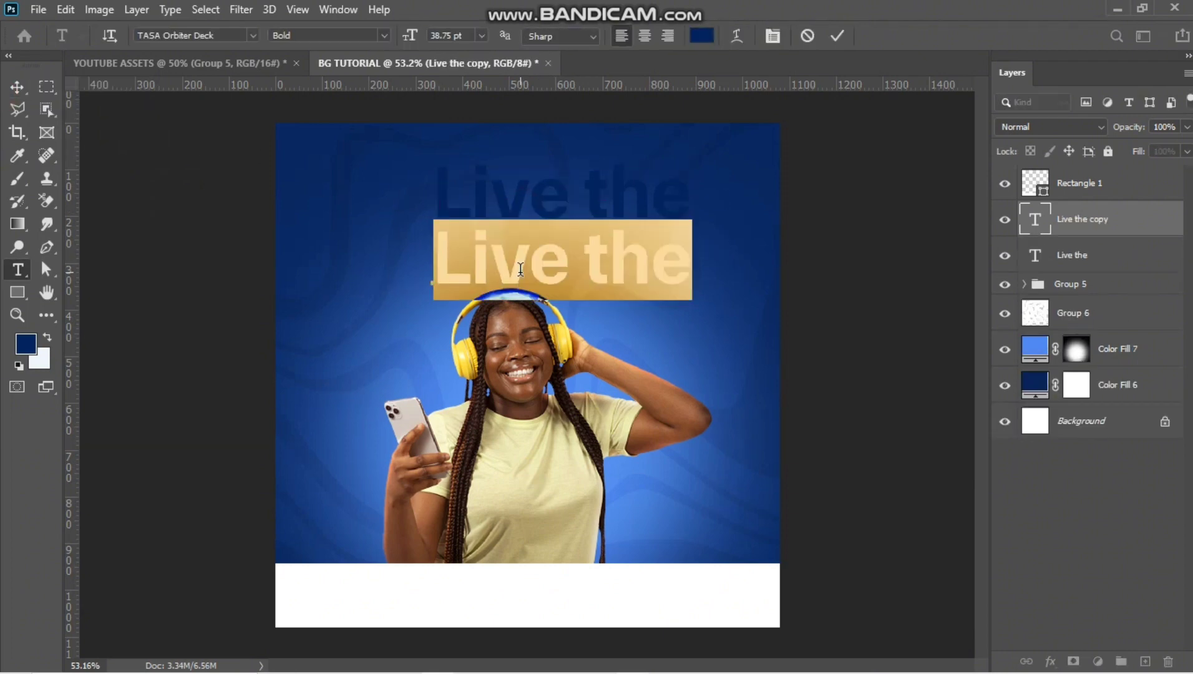
text(Moment)
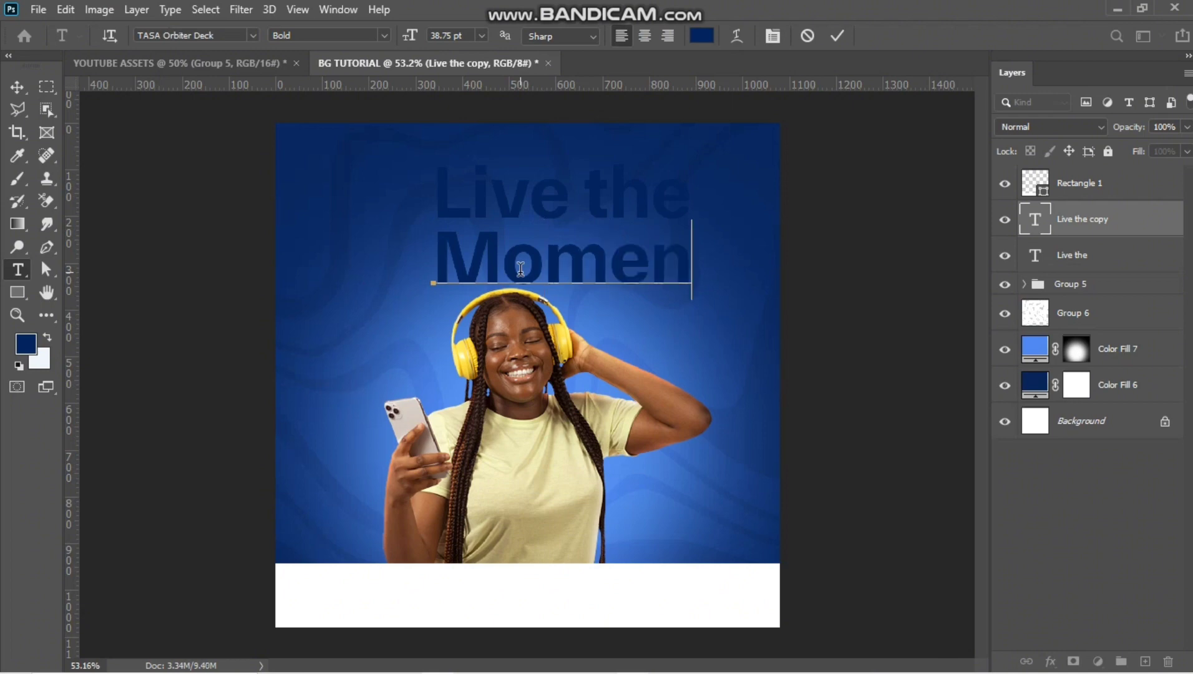
Step: Change the color of the "Moment" text to white (#ffffff)
key(ctrl+a)
click(701, 36)
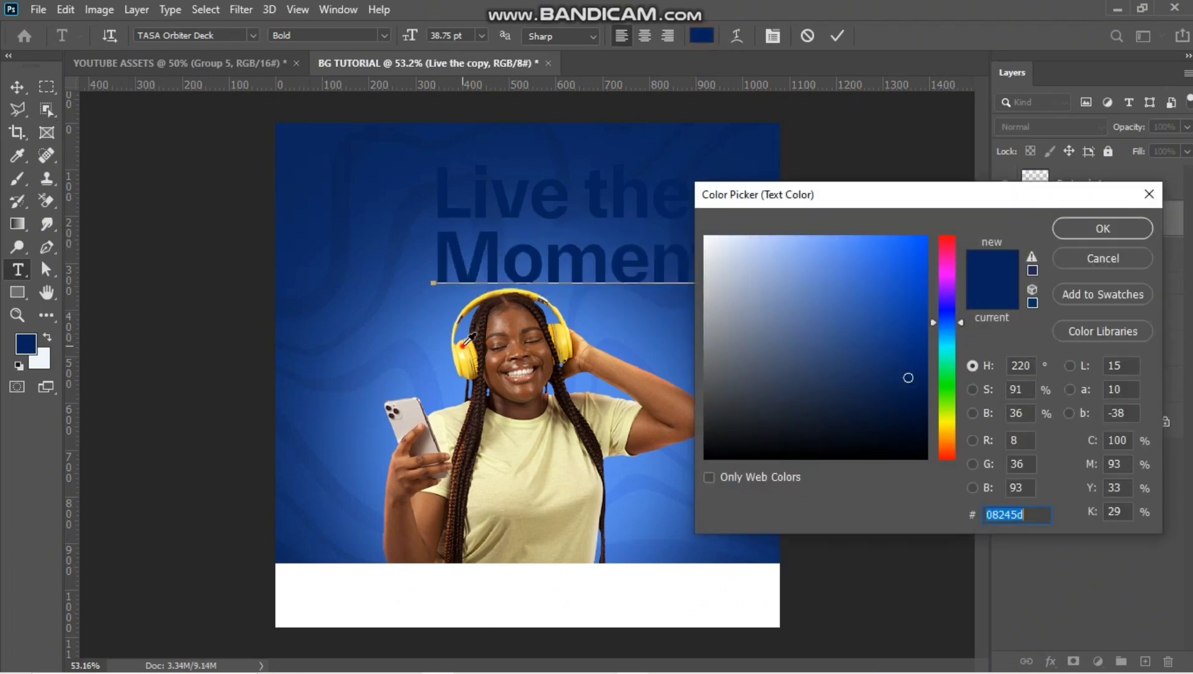
click(465, 342)
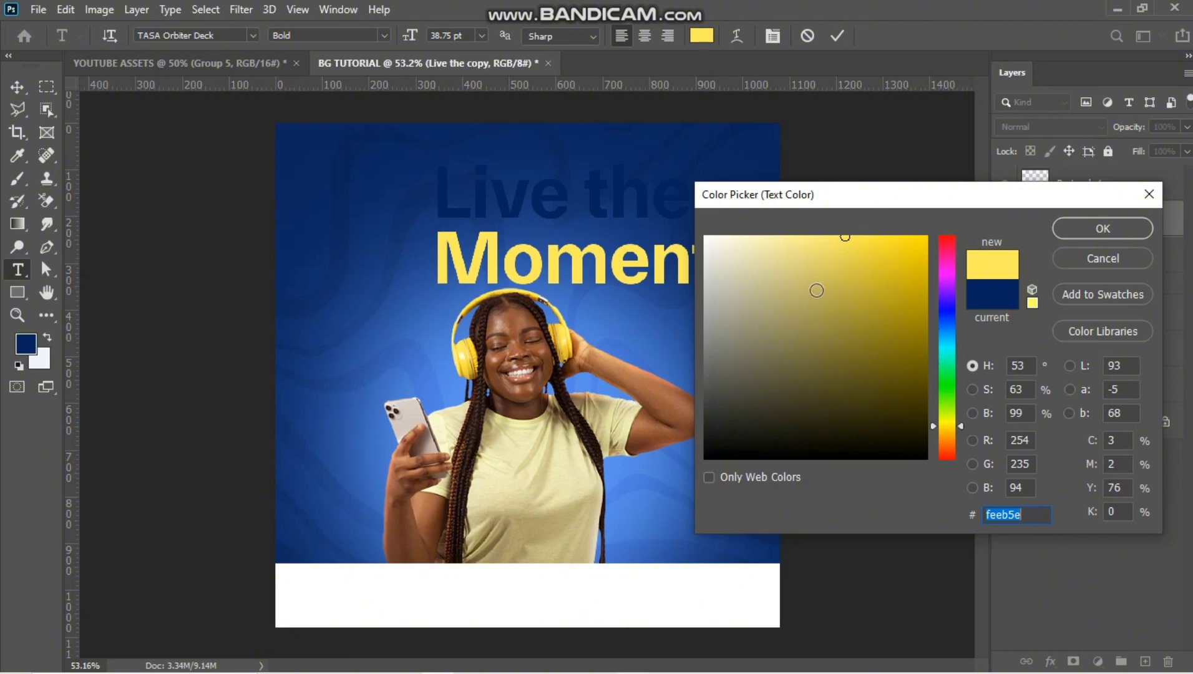
click(705, 237)
click(1102, 229)
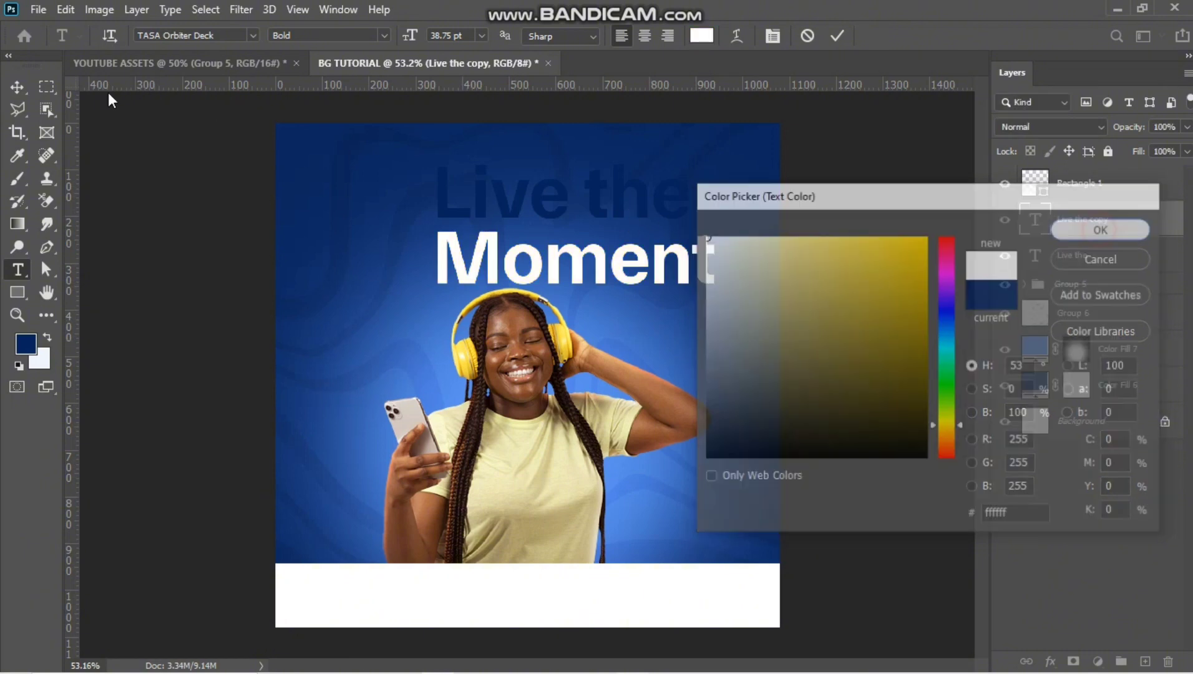
click(17, 86)
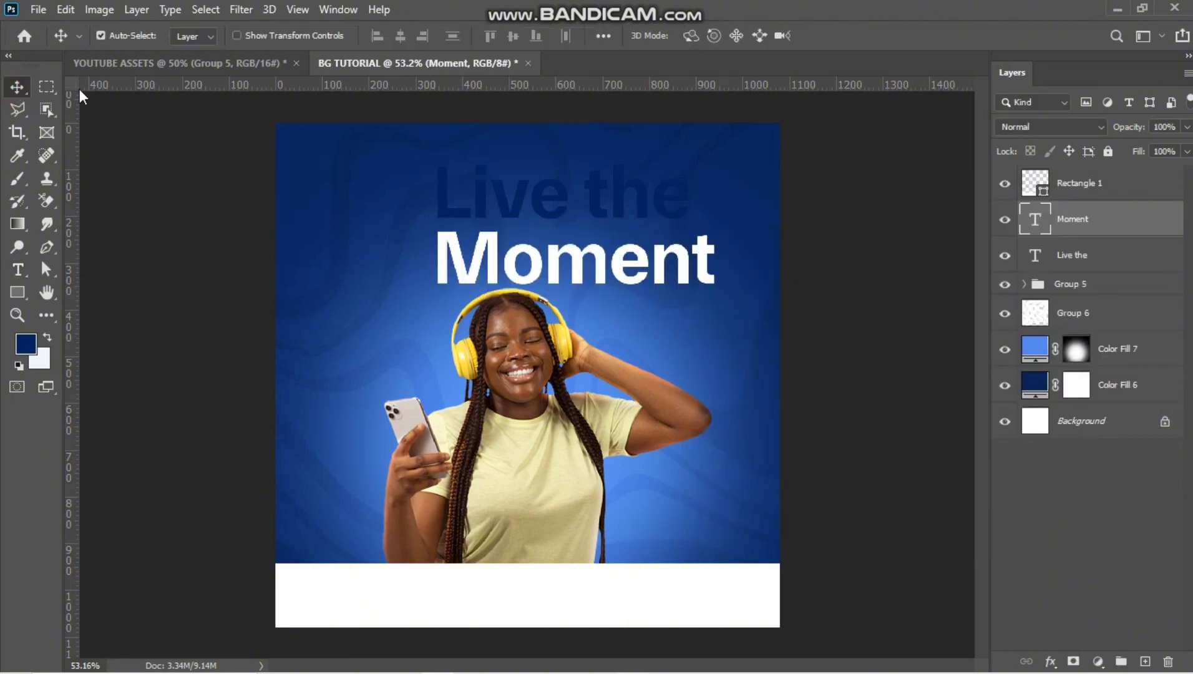
Step: Center the "Moment" text horizontally on the canvas and change the color of the "Live the" text to white
click(400, 35)
key(ctrl+d)
click(563, 194)
double_click(563, 193)
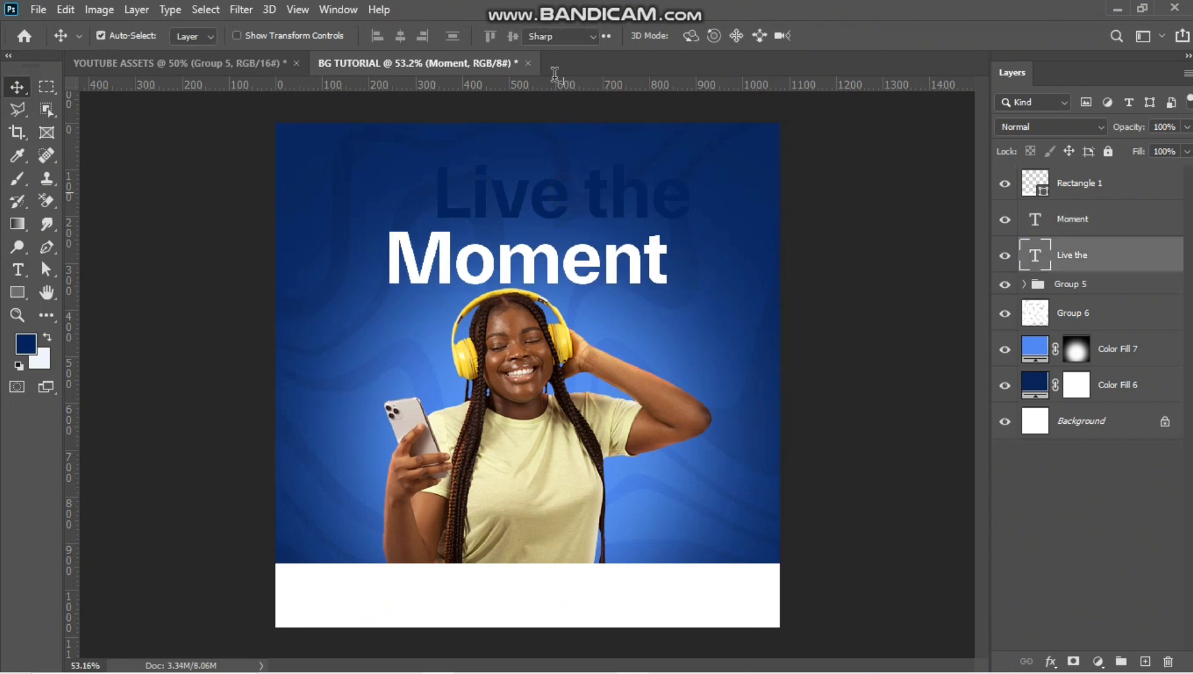
click(701, 37)
click(529, 252)
key(Return)
click(17, 87)
Step: Scale the "Live the" text down to 18.5 pt and center it horizontally on the canvas
scroll(474, 312, up, 2)
key(ctrl+t)
drag(741, 122, 574, 173)
key(Return)
click(400, 35)
scroll(431, 243, down, 1)
scroll(608, 302, down, 1)
Step: Move the "Moment" text up so it sits directly beneath the smaller "Live the" line
shift+click(564, 240)
key(ctrl+t)
drag(563, 240, 465, 185)
key(Return)
Step: Change the color of only the word "Live" in the headline to yellow
key(t)
click(495, 185)
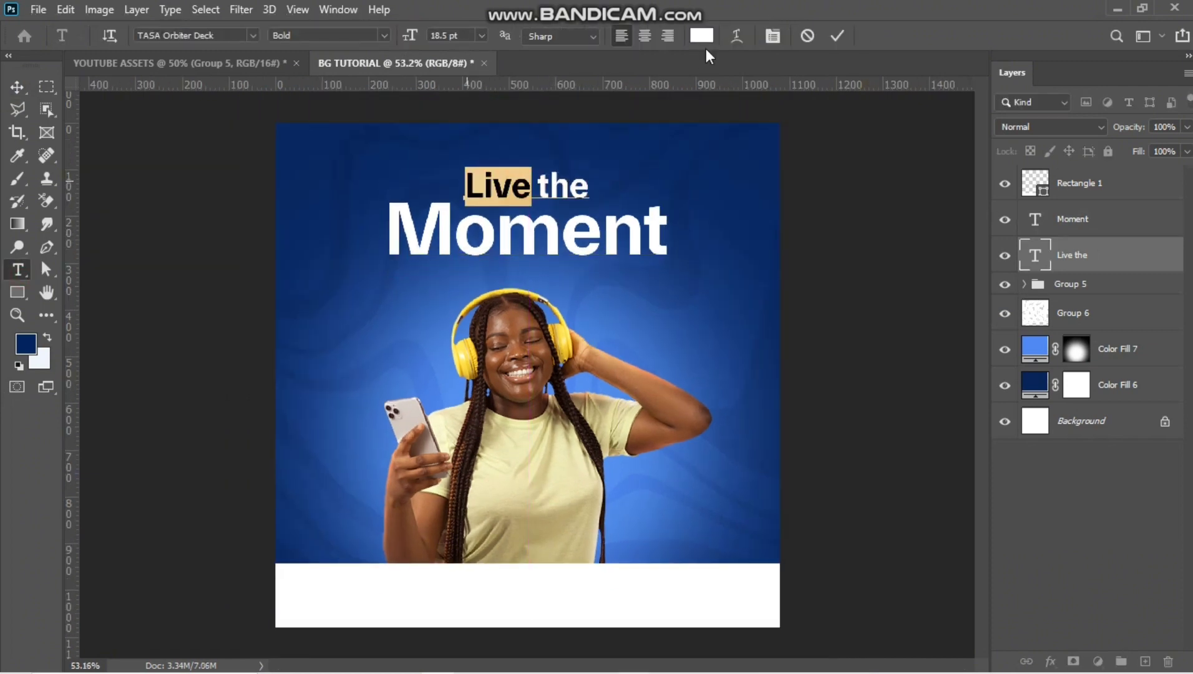
click(701, 35)
text(ffd123)
click(947, 436)
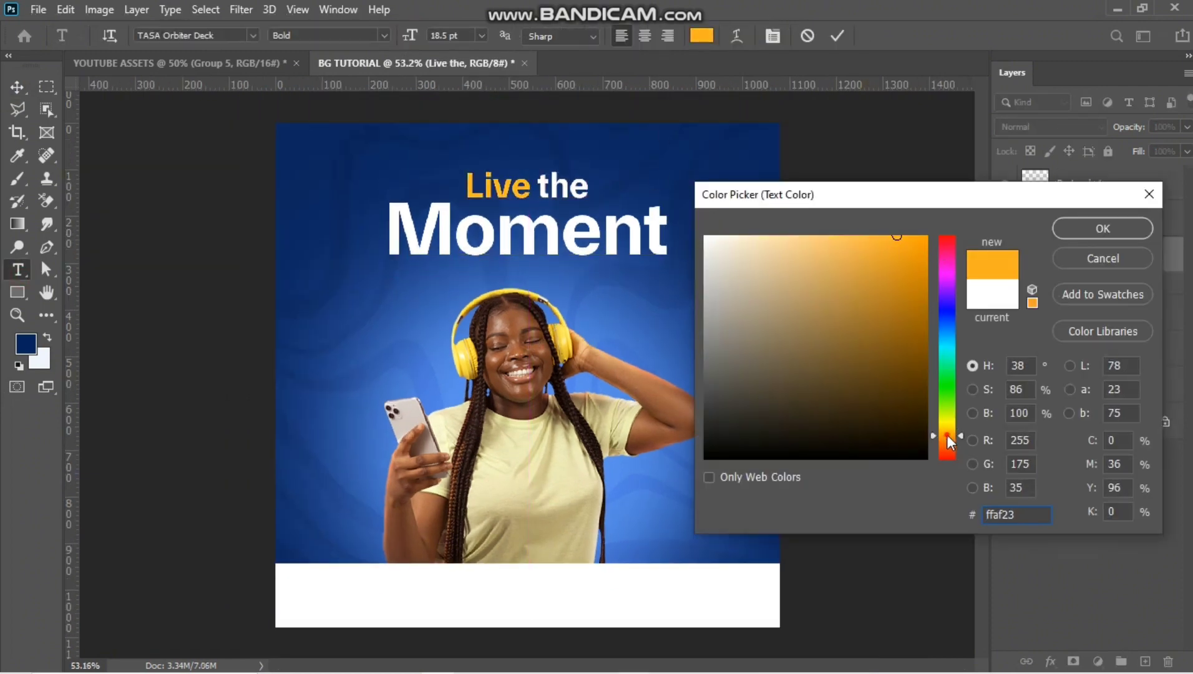
click(948, 429)
click(1103, 228)
click(16, 86)
scroll(474, 256, up, 1)
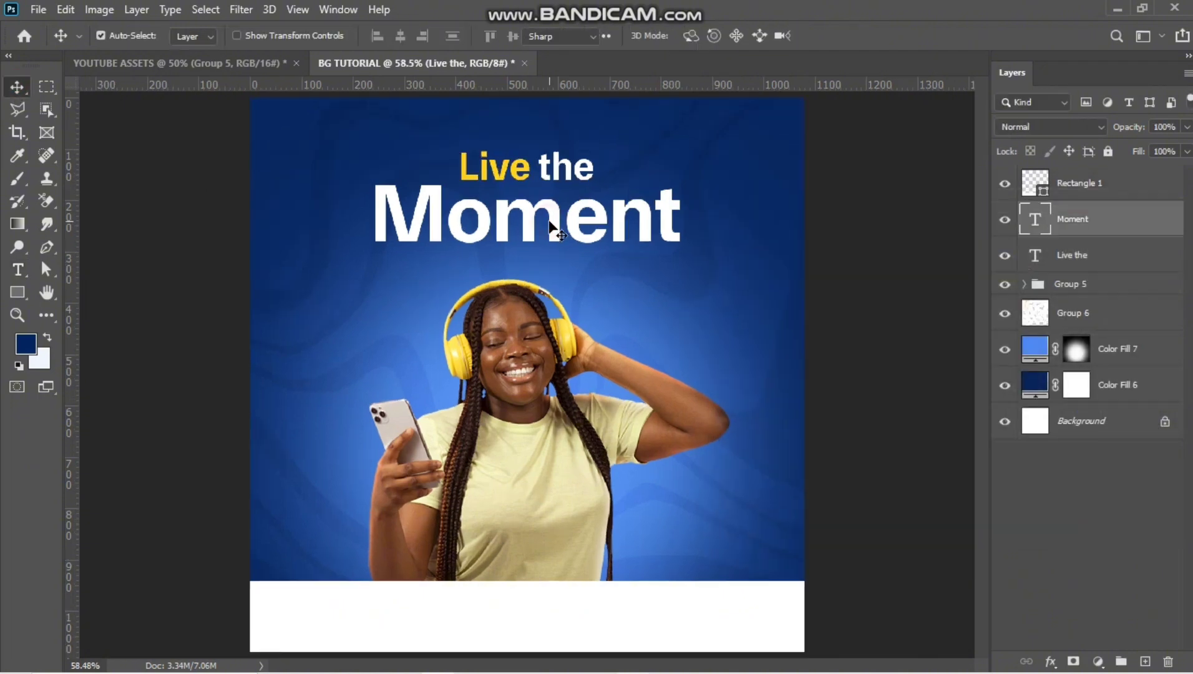
Step: Tighten the tracking of the "Moment" text to -60 and center it horizontally on the canvas again
double_click(551, 229)
click(385, 36)
click(385, 36)
click(773, 36)
drag(692, 292, 688, 293)
click(776, 202)
click(17, 87)
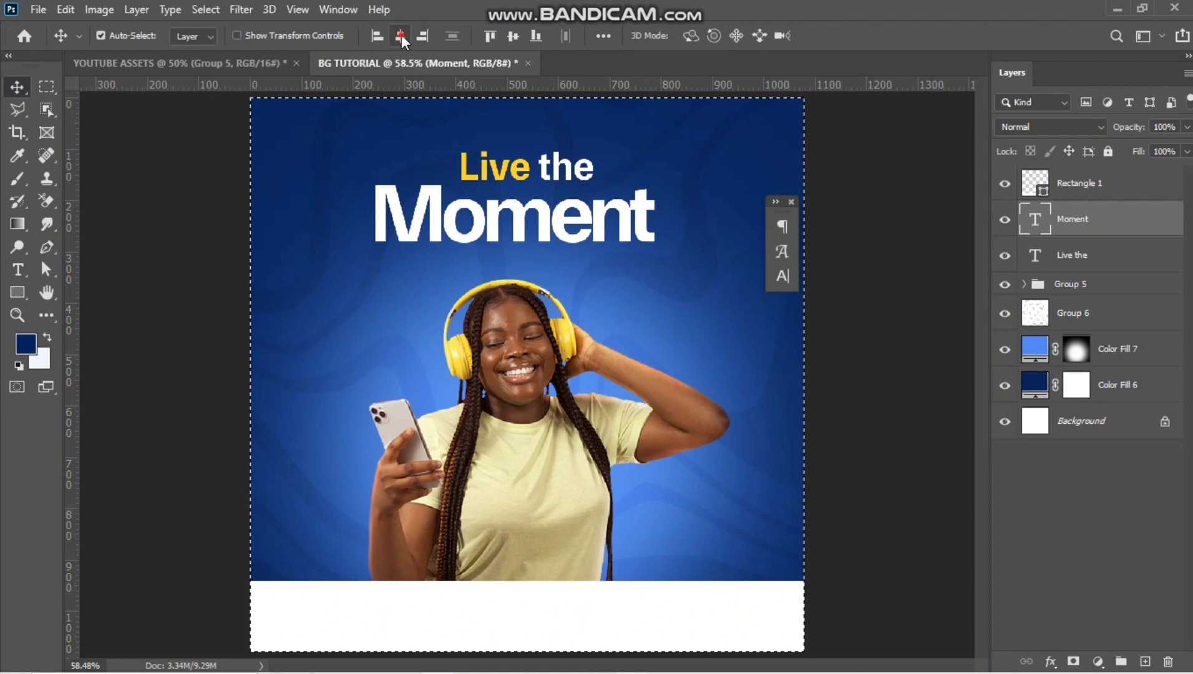
click(400, 36)
Step: Set the tracking of the "Live the" text to -40
click(548, 175)
double_click(548, 175)
click(772, 35)
click(721, 287)
text(-40)
key(Return)
click(738, 220)
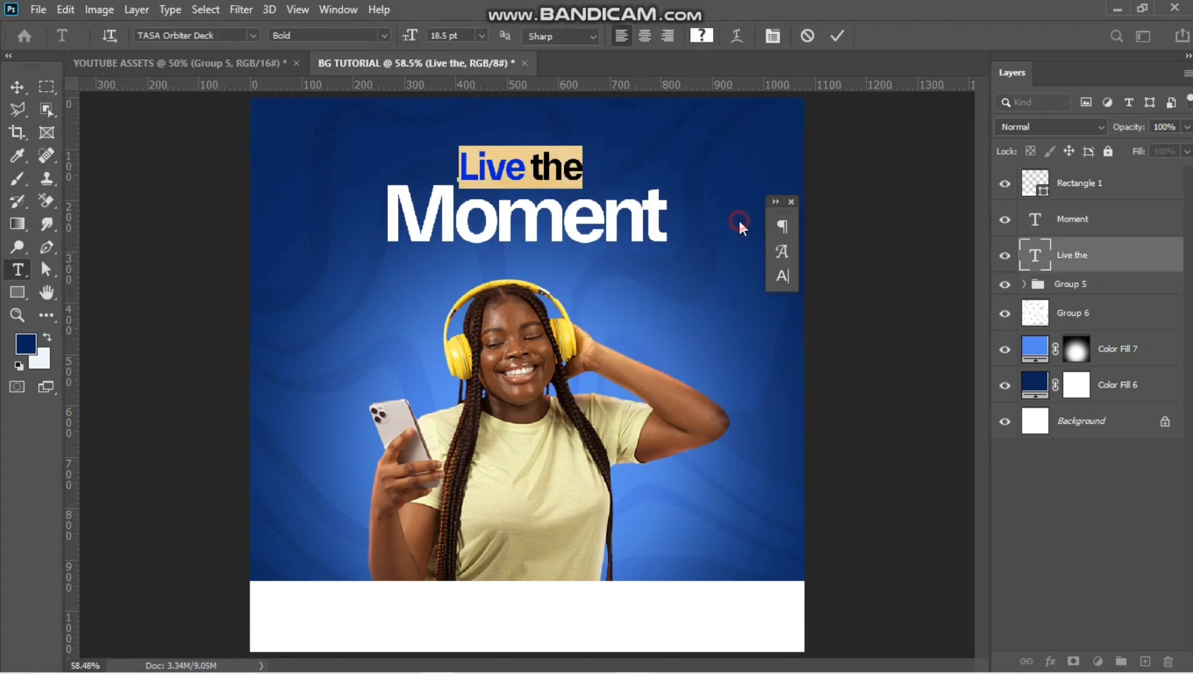
click(16, 87)
scroll(454, 251, down, 2)
scroll(519, 255, up, 3)
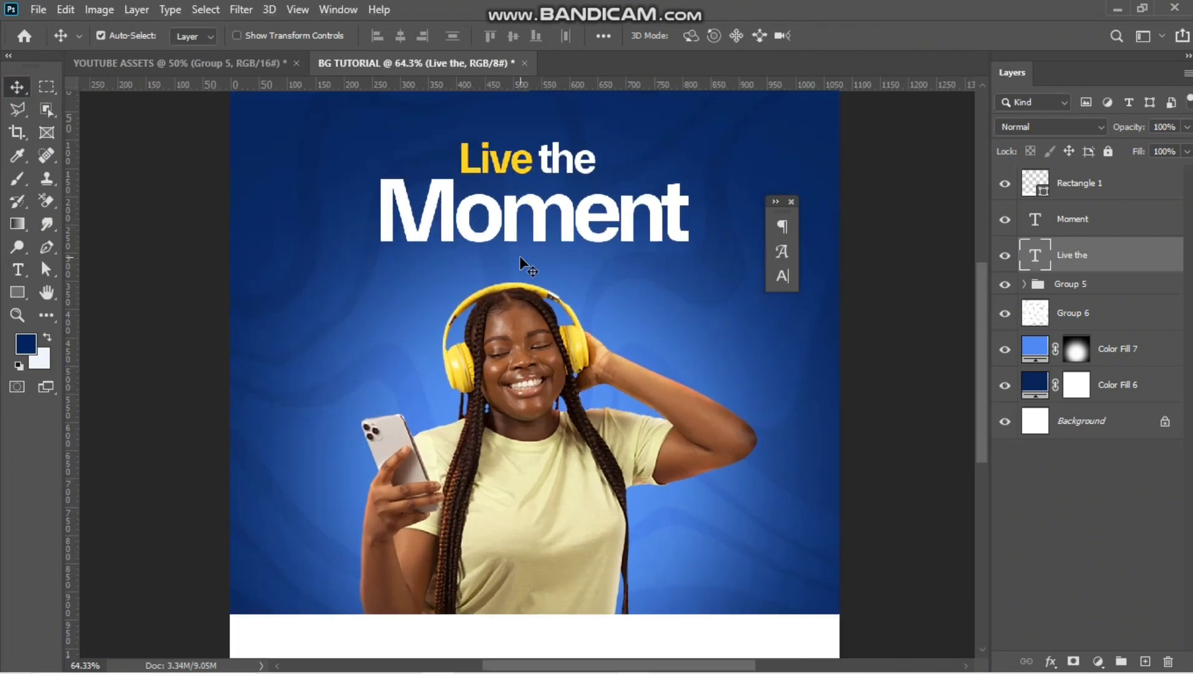
scroll(528, 187, up, 2)
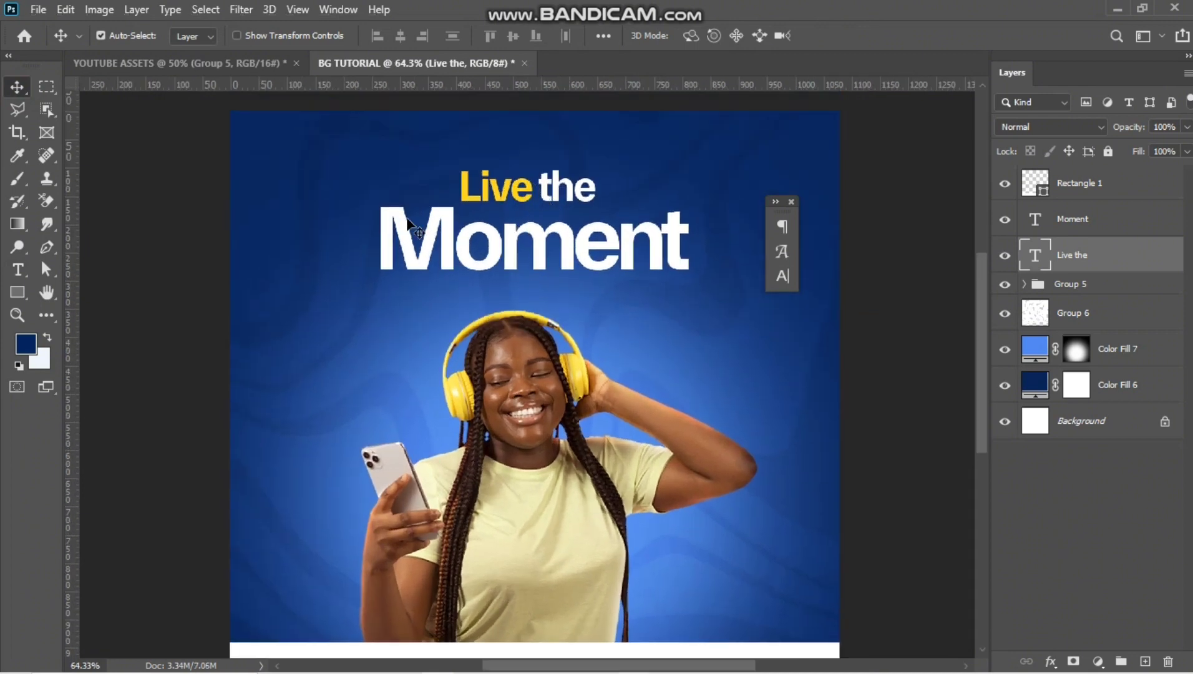
Step: Draw a small white rounded triangle pointing down with the Polygon tool near the canvas's upper-left corner as a logo shape
click(18, 296)
click(60, 294)
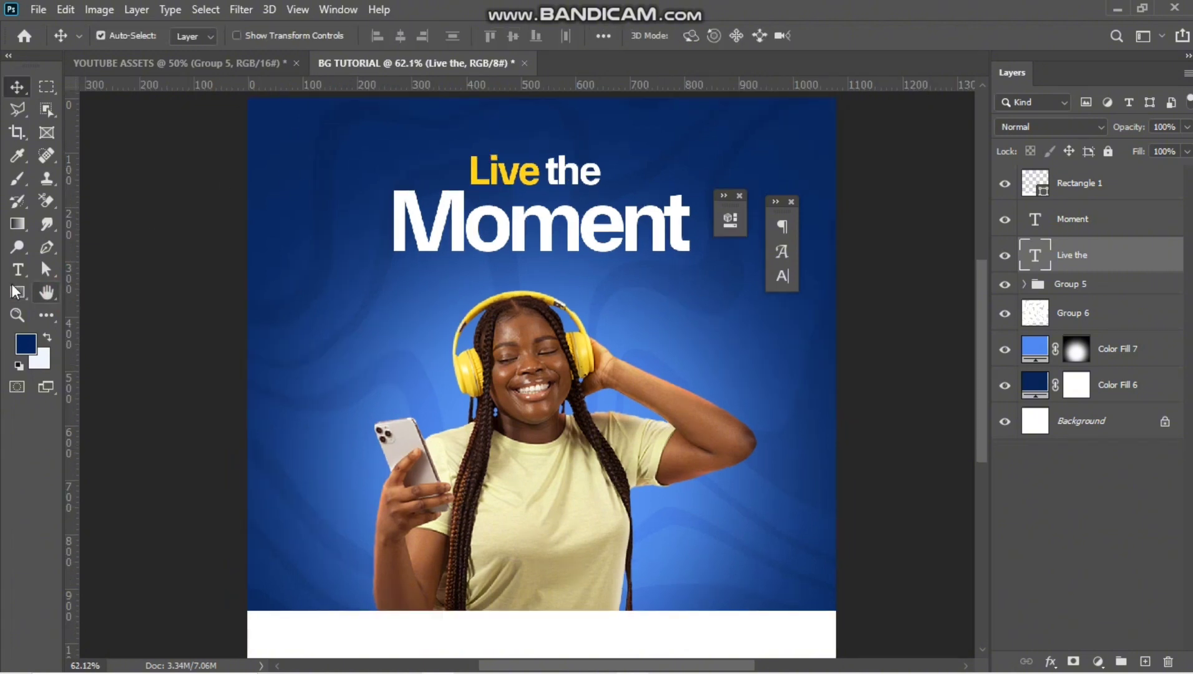
click(13, 292)
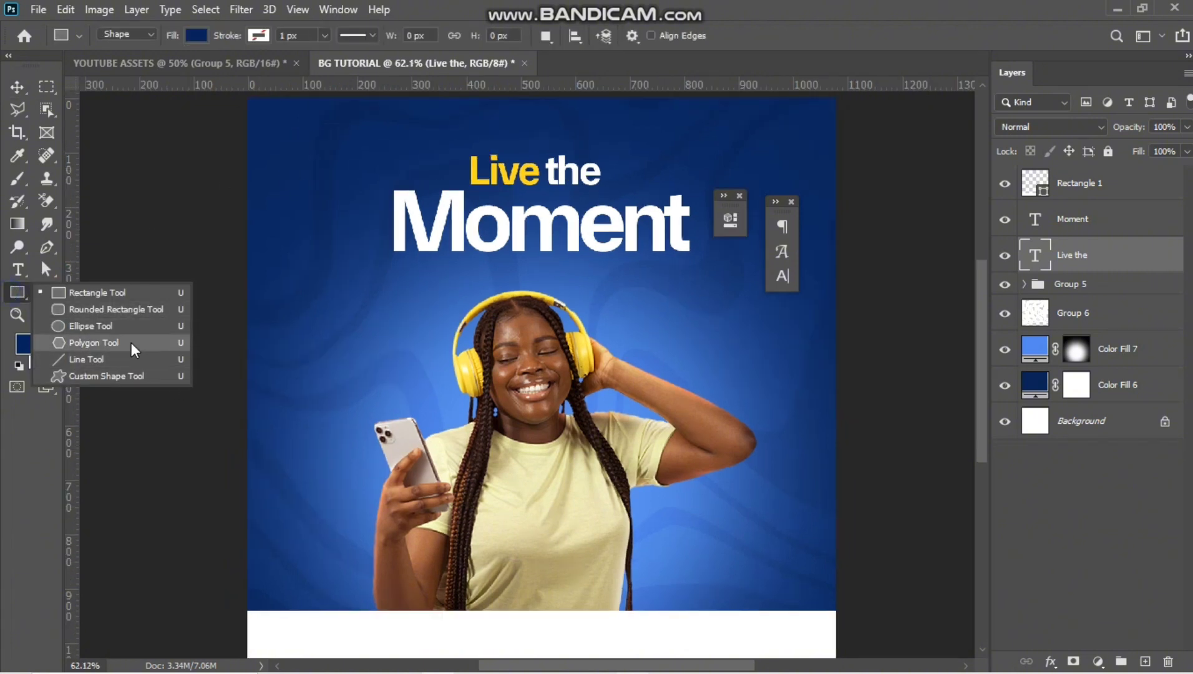
click(131, 344)
drag(348, 157, 354, 245)
click(195, 35)
click(87, 129)
click(712, 8)
key(v)
scroll(358, 168, up, 5)
key(ctrl+t)
key(Return)
Step: Duplicate the white rounded triangle, place the copy slightly offset behind the original, and recolor the copy yellow
key(ctrl+j)
key(ctrl+t)
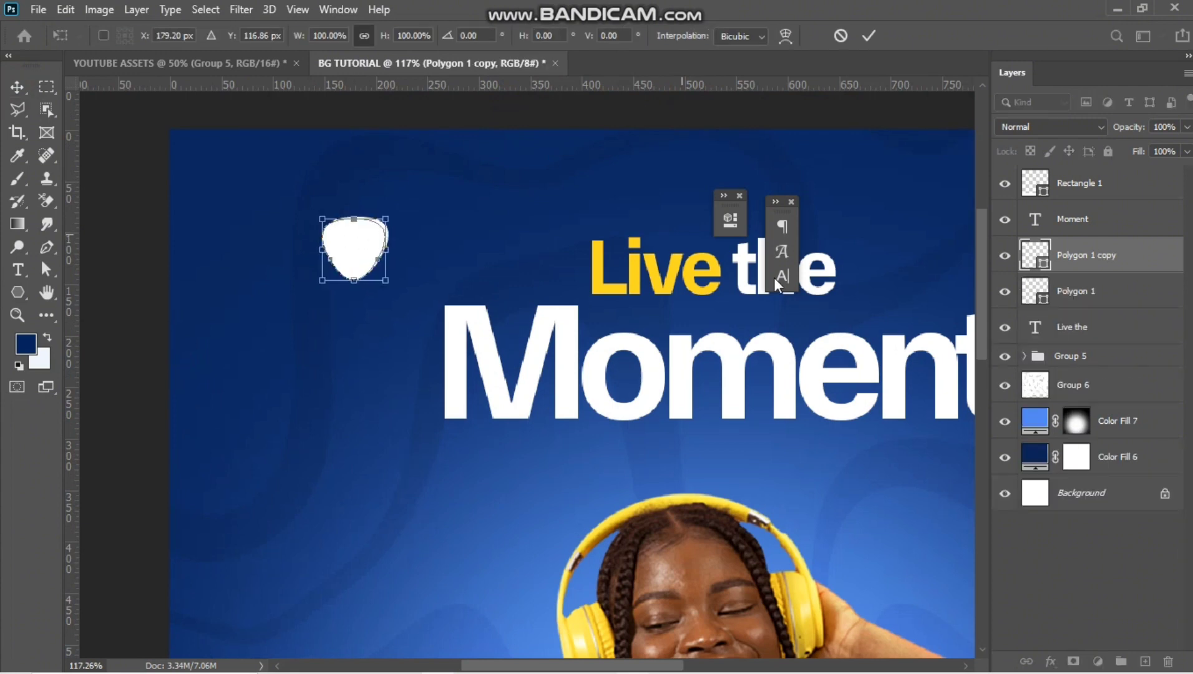
key(Return)
key(ctrl+bracketleft)
double_click(1035, 292)
click(599, 271)
click(1092, 226)
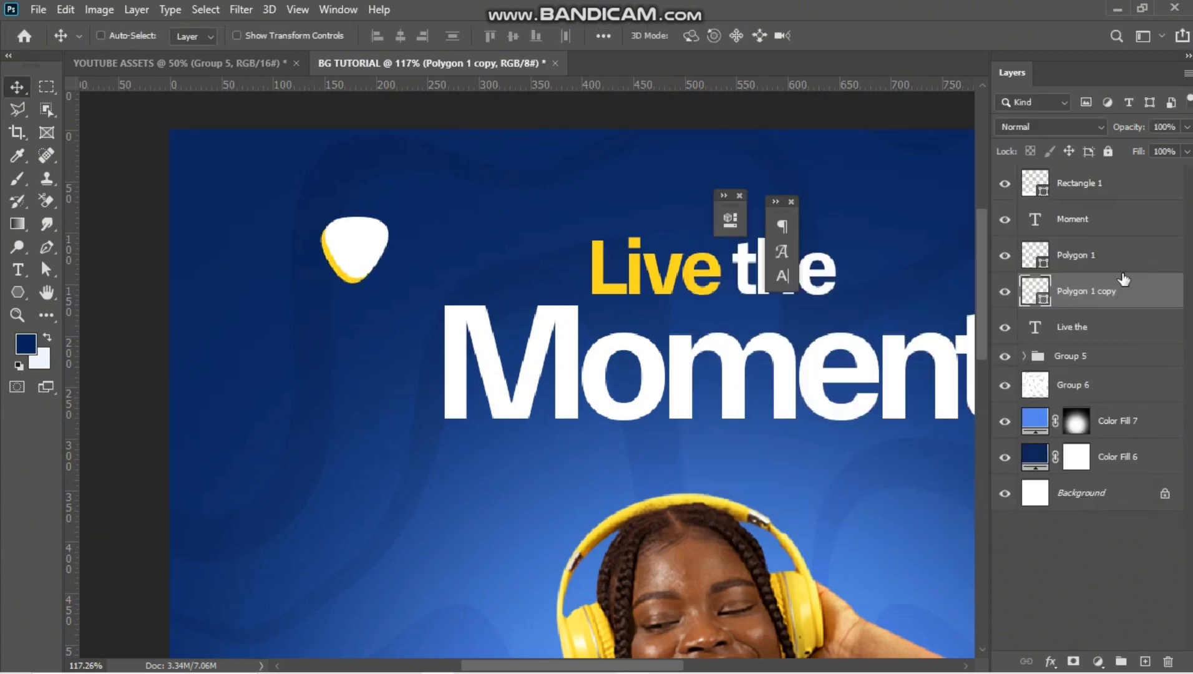
Step: Group both triangle layers as "logo" and move the group closer to the canvas's upper-left corner
shift+click(1122, 257)
key(ctrl+g)
double_click(1069, 248)
text(logo)
key(Return)
key(ctrl+t)
drag(357, 251, 248, 214)
key(Return)
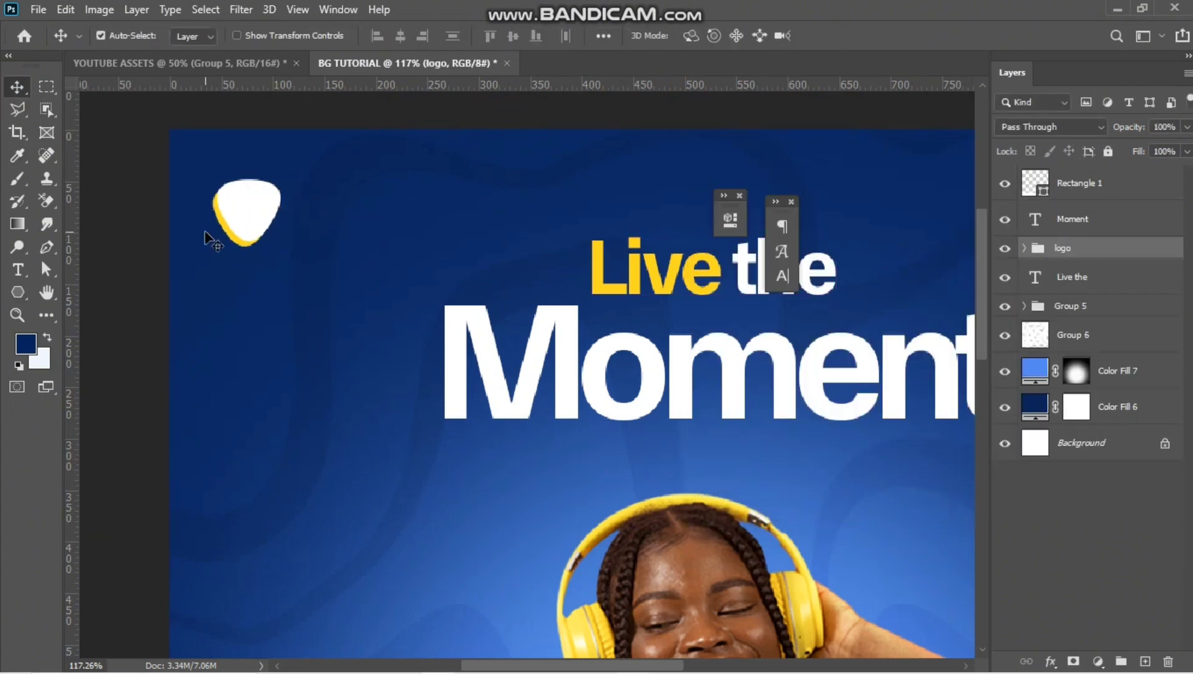
Step: Add the text "MusicWise" beside the logo shape and color it white
key(t)
click(300, 213)
text(MUSIC WIse)
key(ctrl+a)
click(701, 35)
click(707, 236)
click(1136, 229)
Step: Scale the "MusicWise" text down with Free Transform and place it immediately to the right of the logo shape
click(17, 88)
key(ctrl+t)
drag(300, 246, 670, 209)
drag(693, 161, 293, 210)
key(Return)
Step: Color the word "Music" in "MusicWise" yellow and fine-tune the text's size and position next to the logo shape
double_click(335, 210)
click(701, 35)
click(242, 243)
click(1117, 233)
click(17, 88)
key(ctrl+t)
drag(364, 202, 381, 192)
drag(331, 211, 342, 209)
click(18, 88)
scroll(541, 313, down, 9)
scroll(599, 319, up, 2)
click(791, 201)
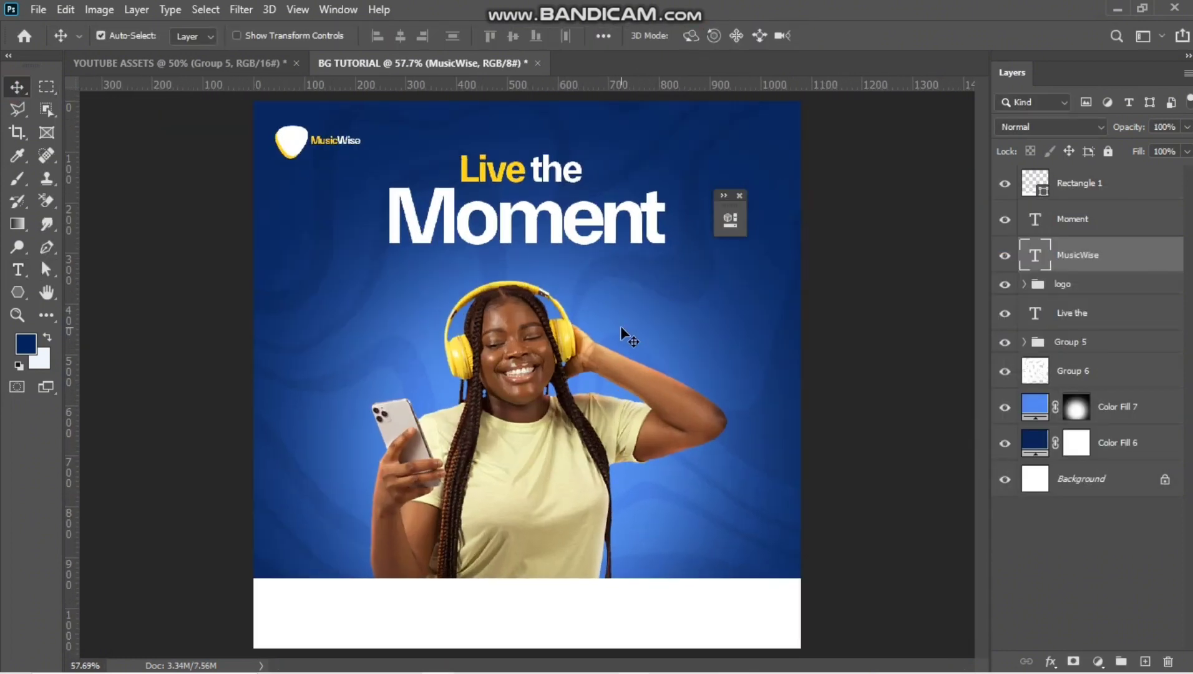
Step: Draw a rectangle of about 689 by 123 px over the upper half of "Moment", on a layer directly above that text
scroll(629, 337, up, 3)
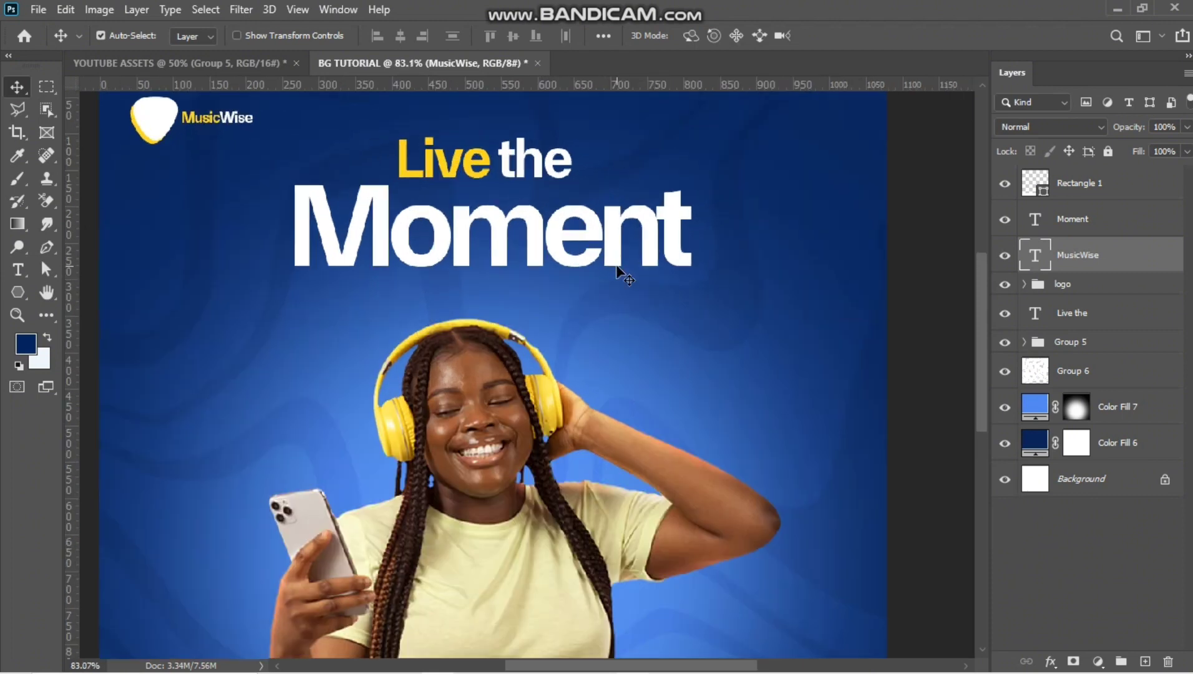
click(611, 234)
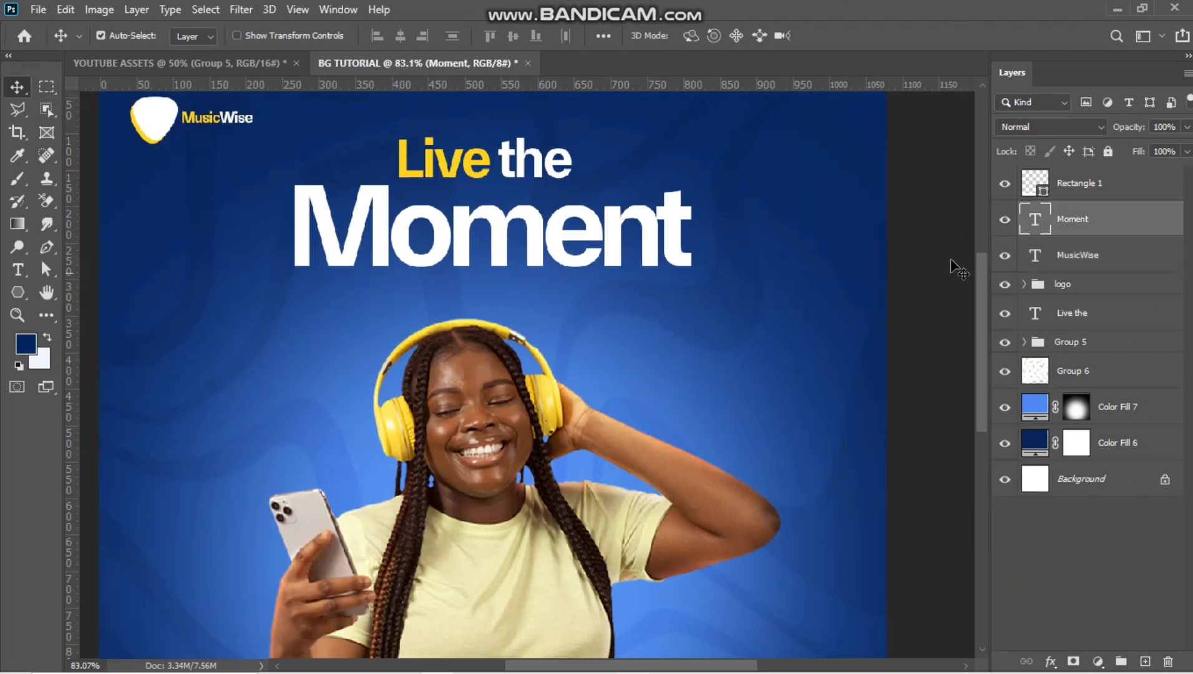
double_click(1033, 219)
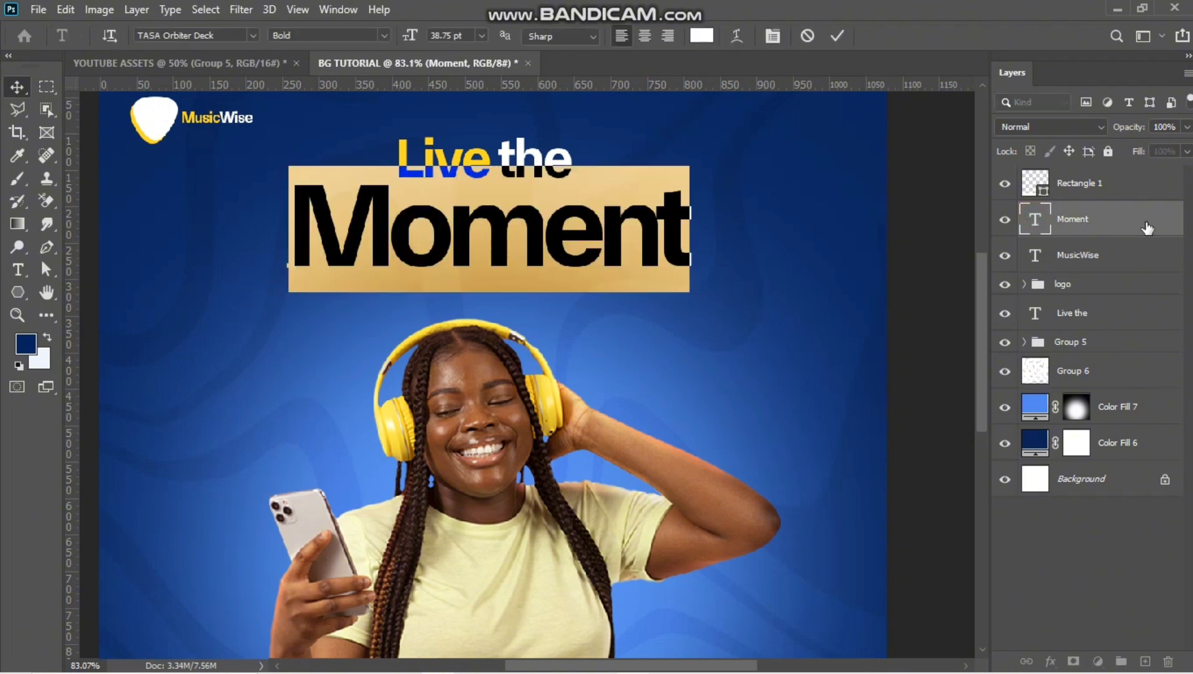
key(ctrl+h)
click(17, 292)
right_click(17, 291)
click(69, 291)
drag(257, 142, 760, 231)
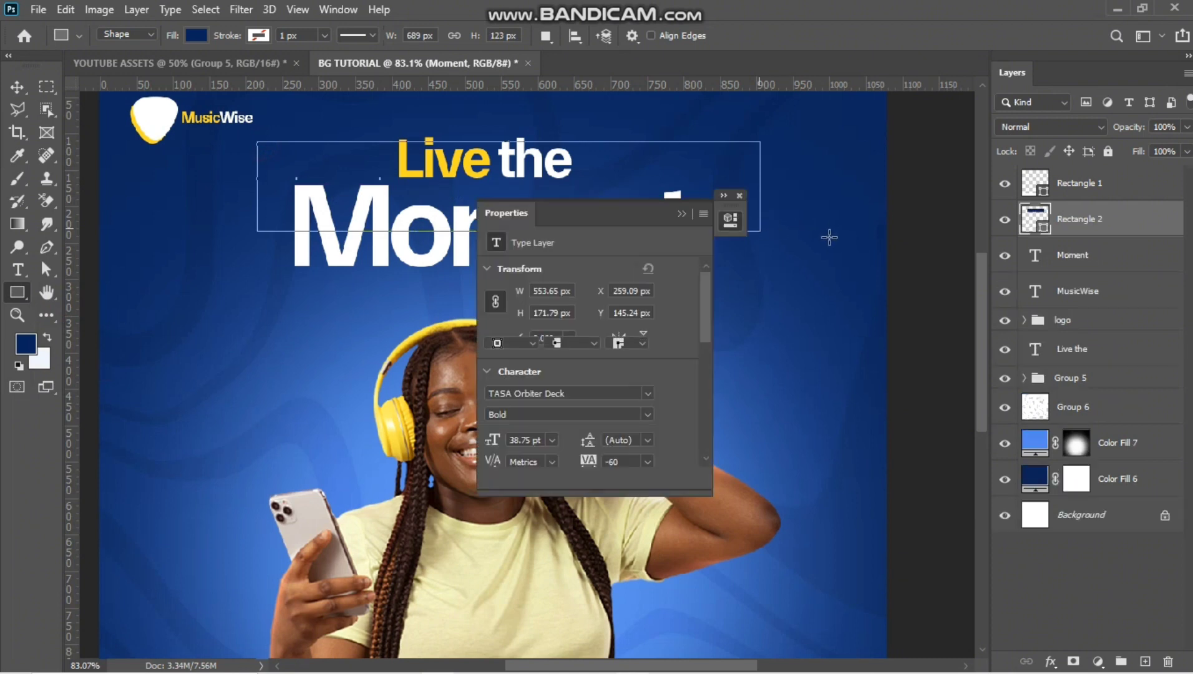
Step: Fill the new rectangle with light blue and clip it to the "Moment" text layer
click(496, 325)
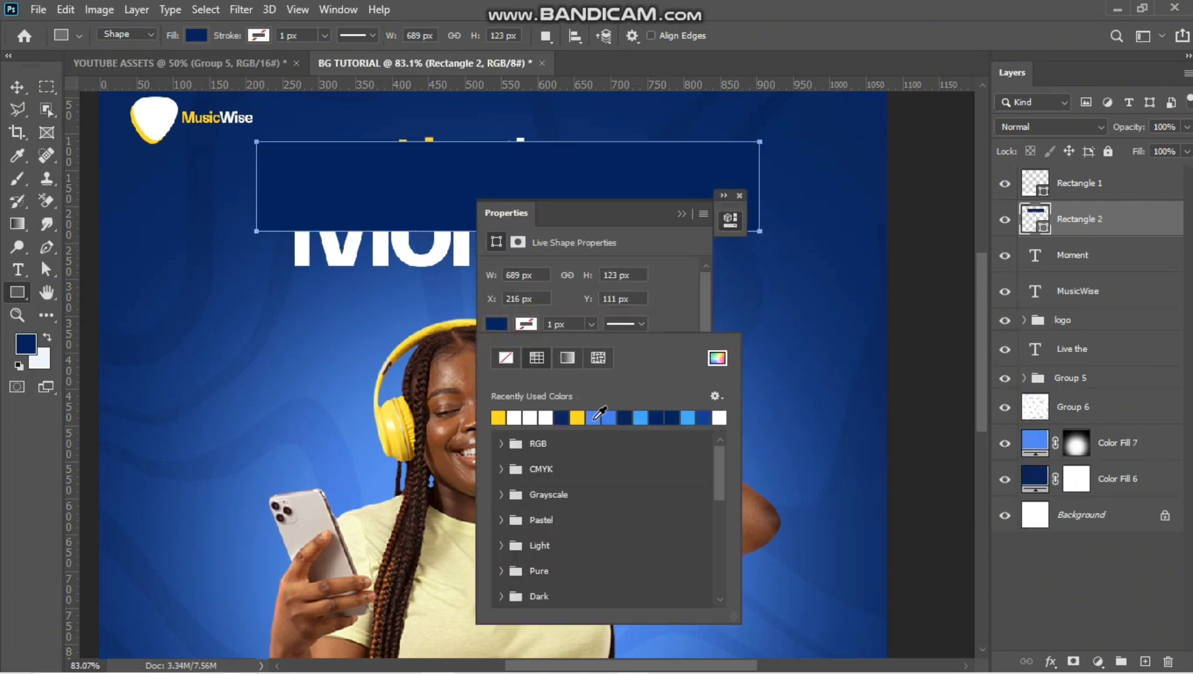
click(595, 418)
click(682, 212)
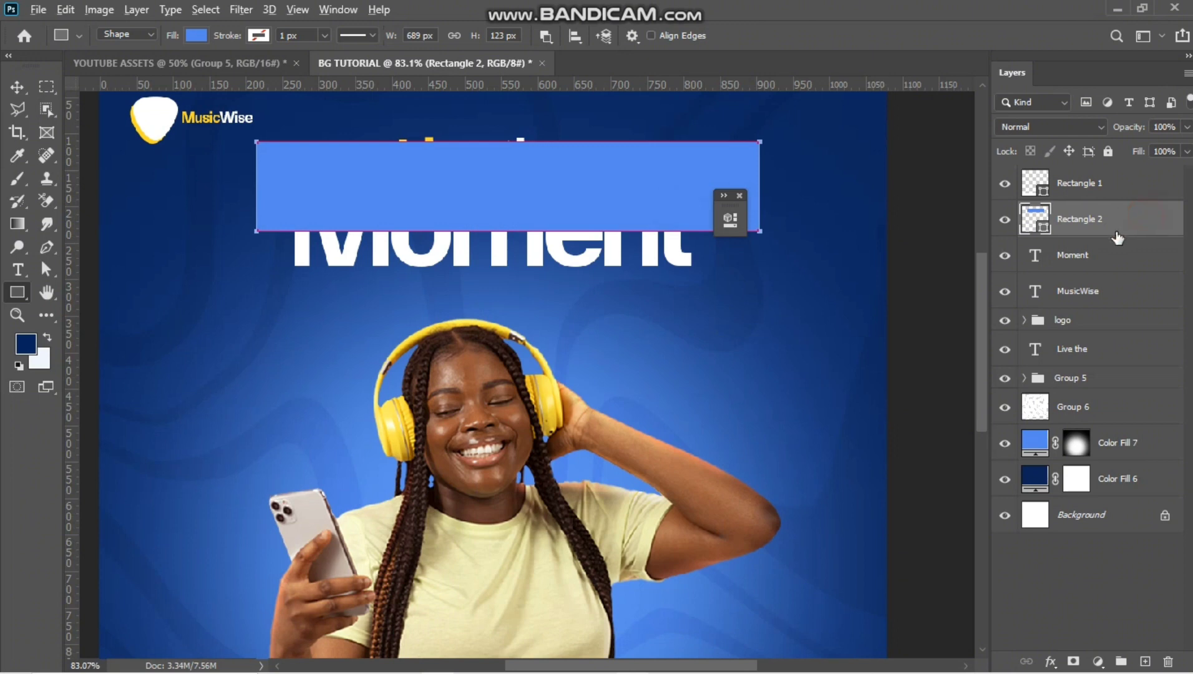
alt+click(1117, 237)
click(18, 87)
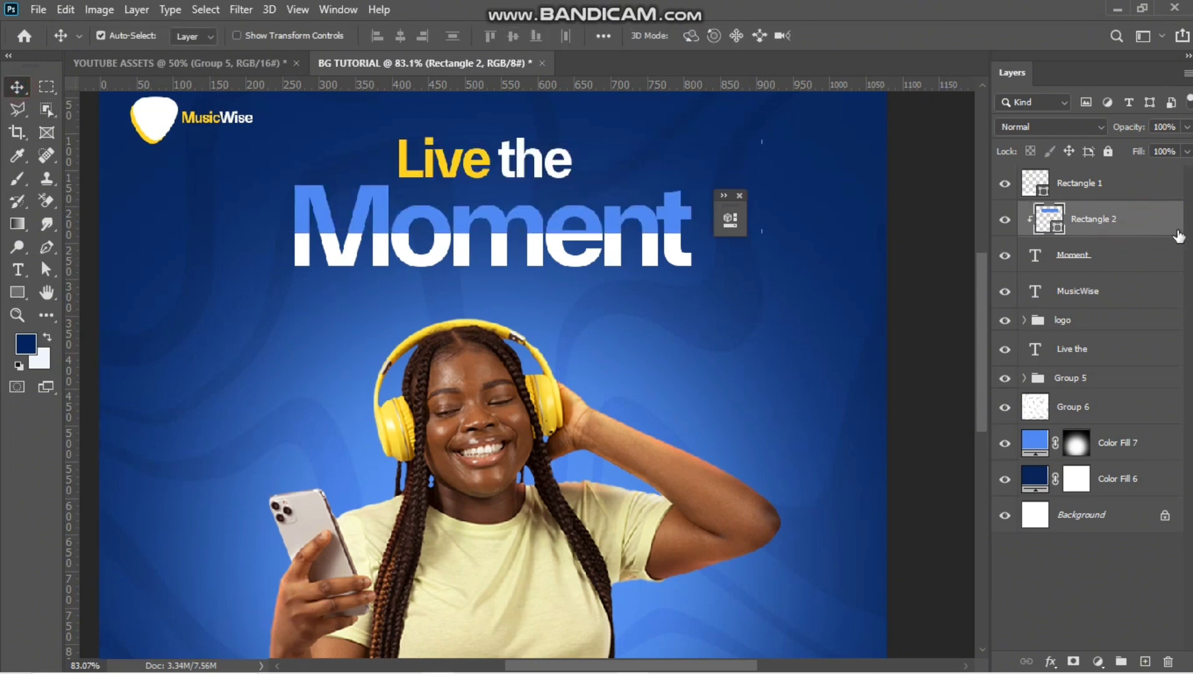
Step: Add a layer mask to the clipped blue rectangle and fade it vertically with a black-to-white linear gradient across "Moment"
click(1071, 661)
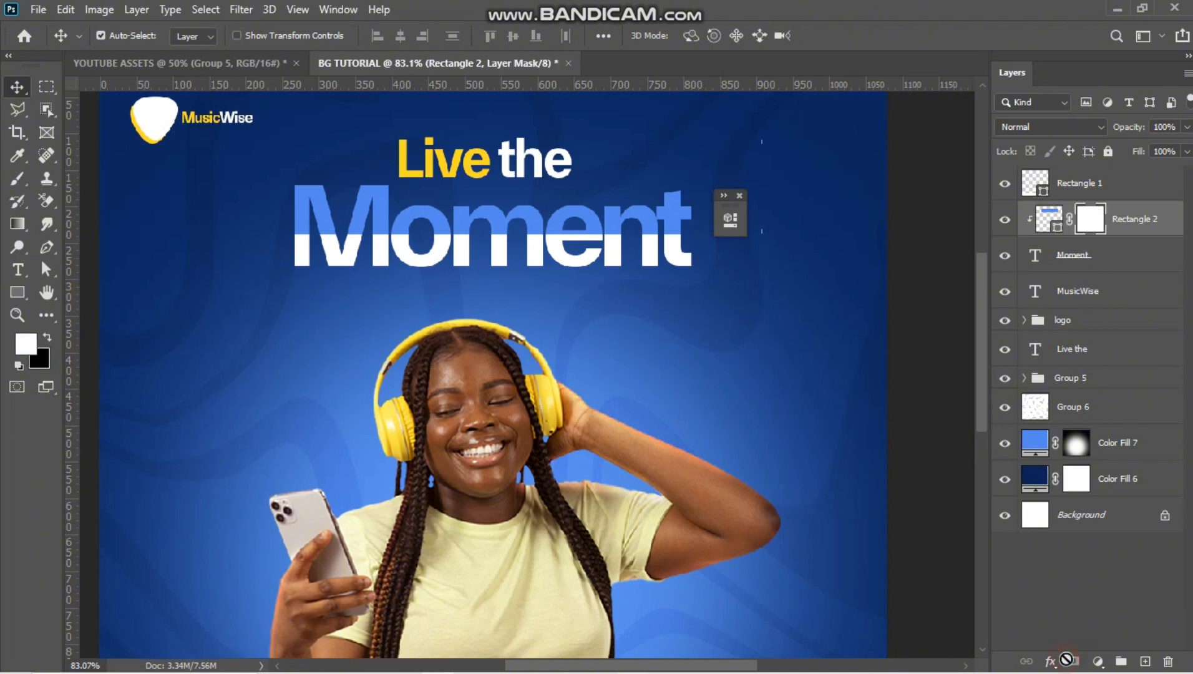
key(ctrl+z)
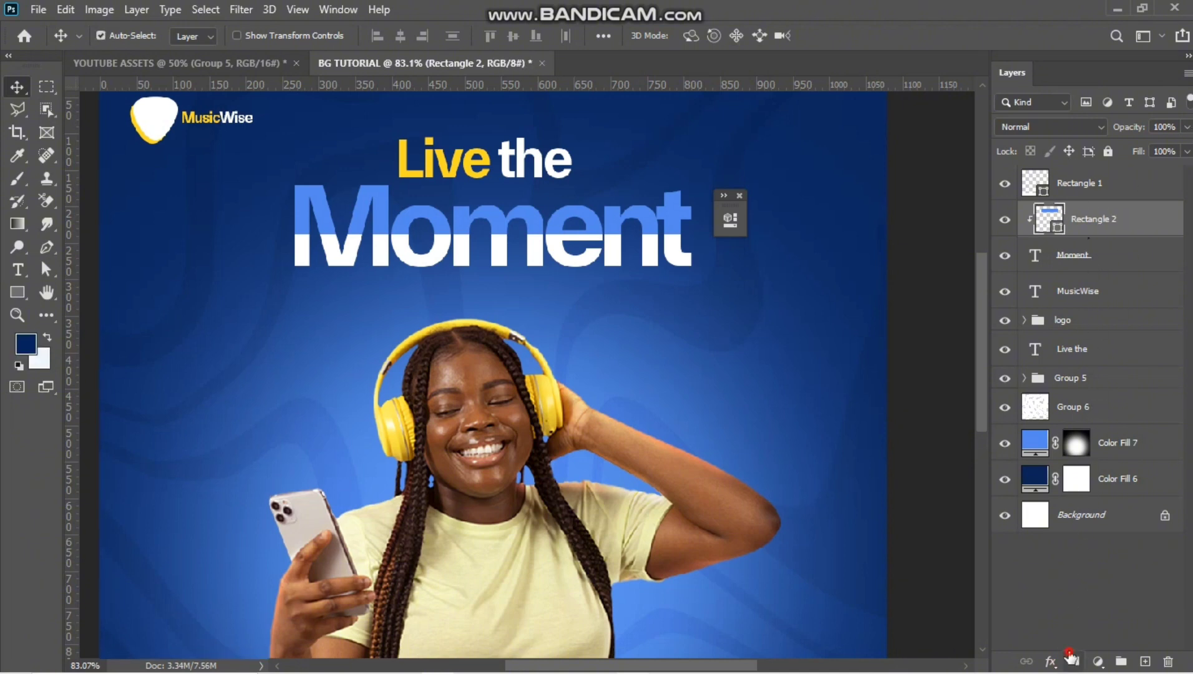
click(1071, 659)
click(18, 223)
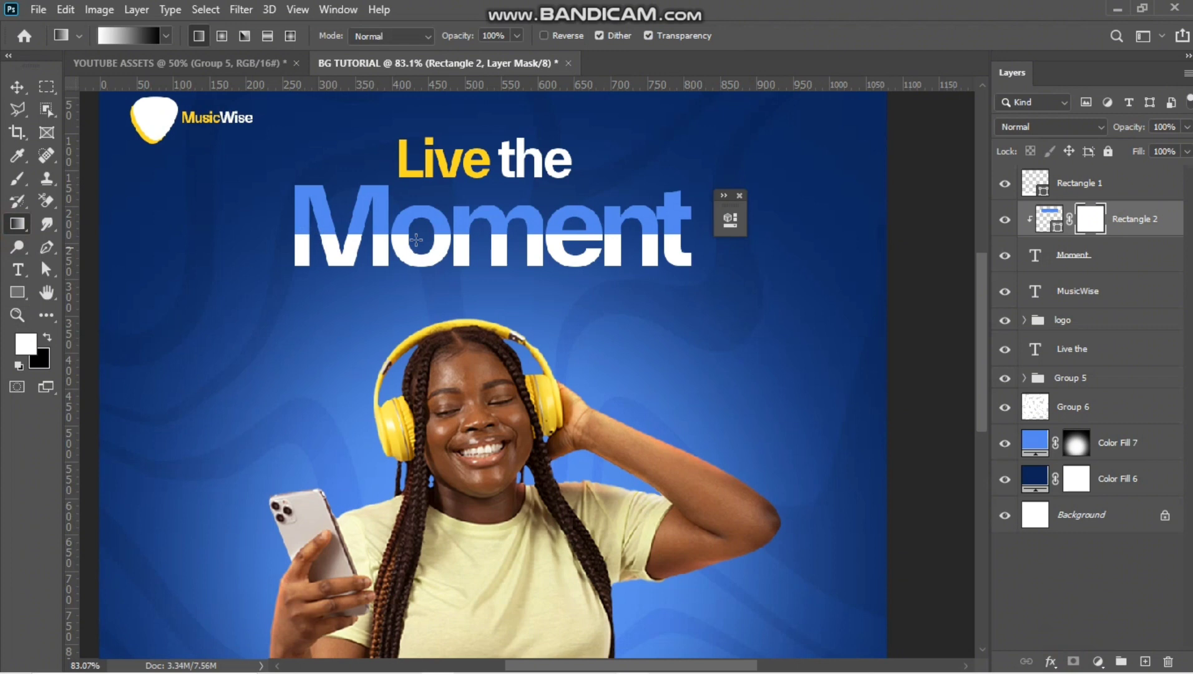
drag(501, 222, 501, 272)
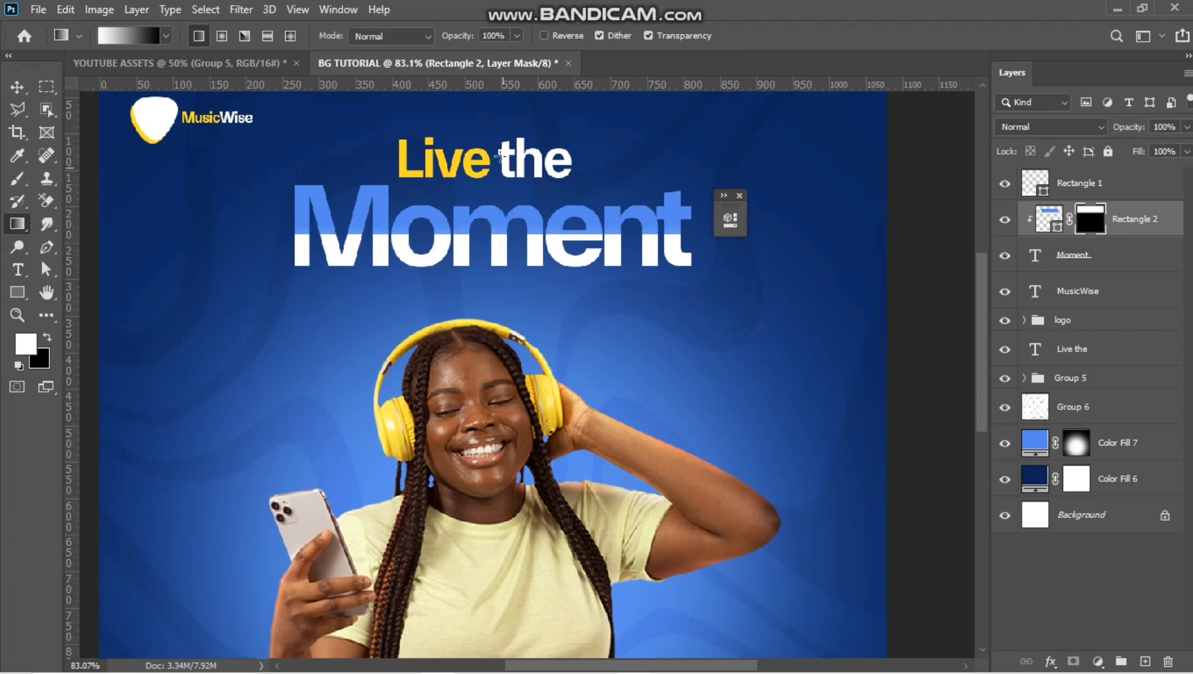
drag(500, 229, 494, 156)
drag(507, 252, 482, 199)
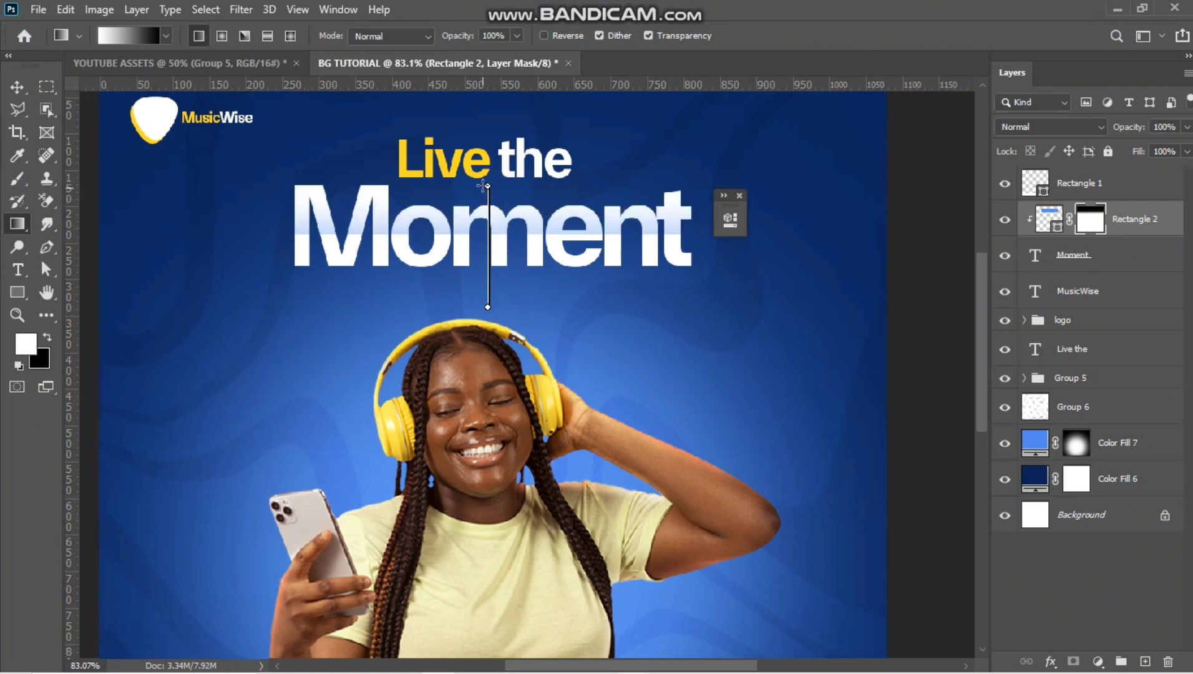
drag(478, 205, 481, 211)
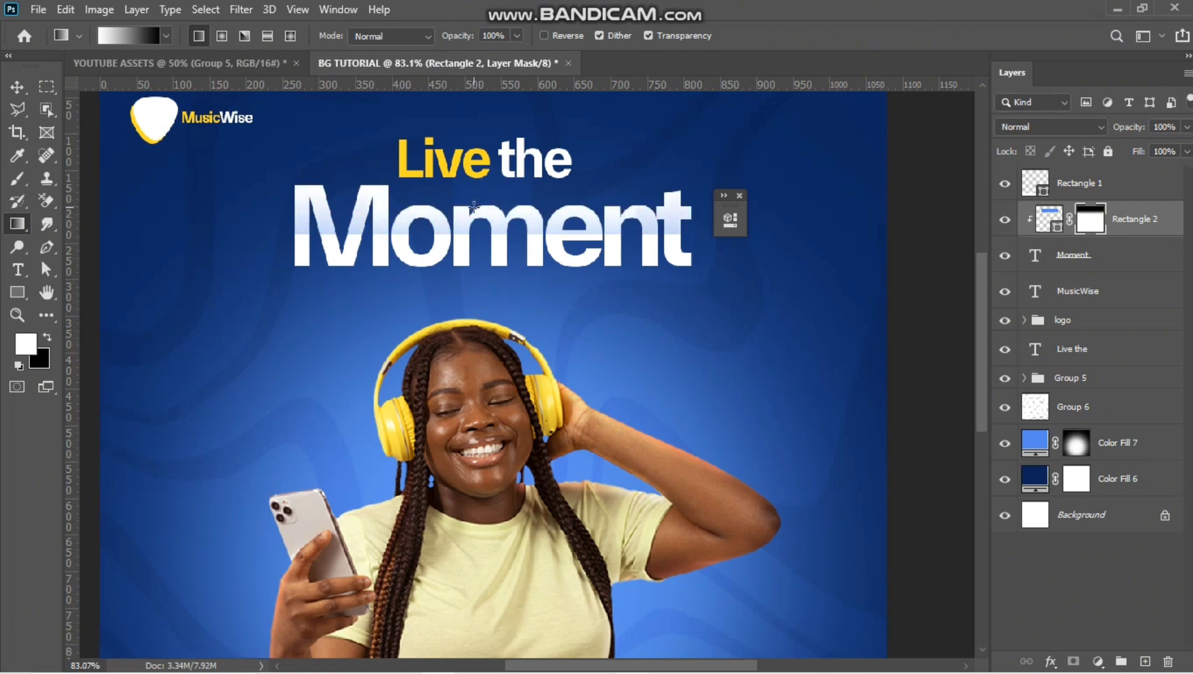
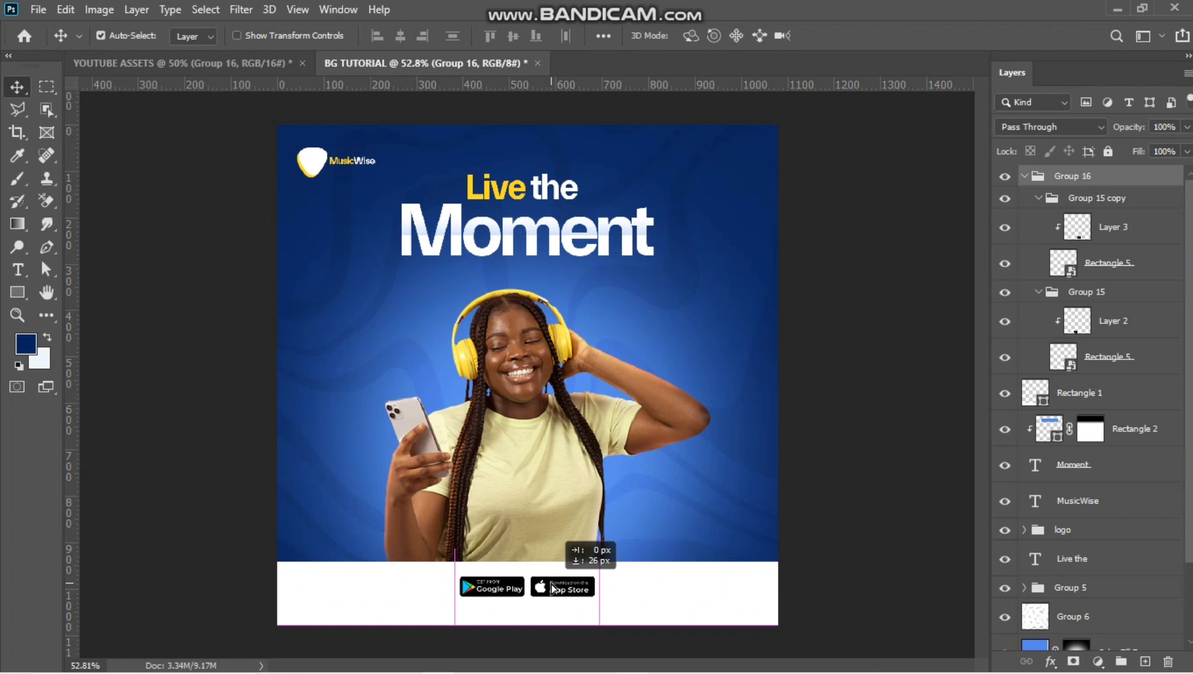
Step: Lower the Google Play and App Store badges group so it sits centred in the white strip
shift+click(599, 584)
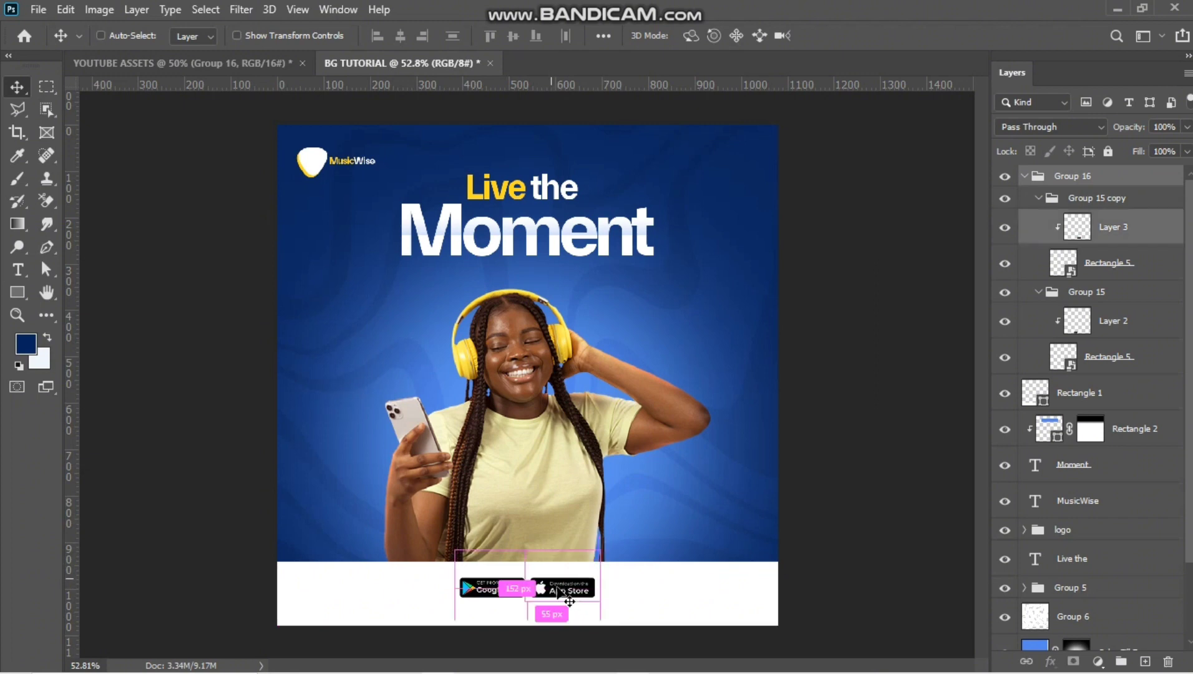
key(ctrl+t)
click(868, 36)
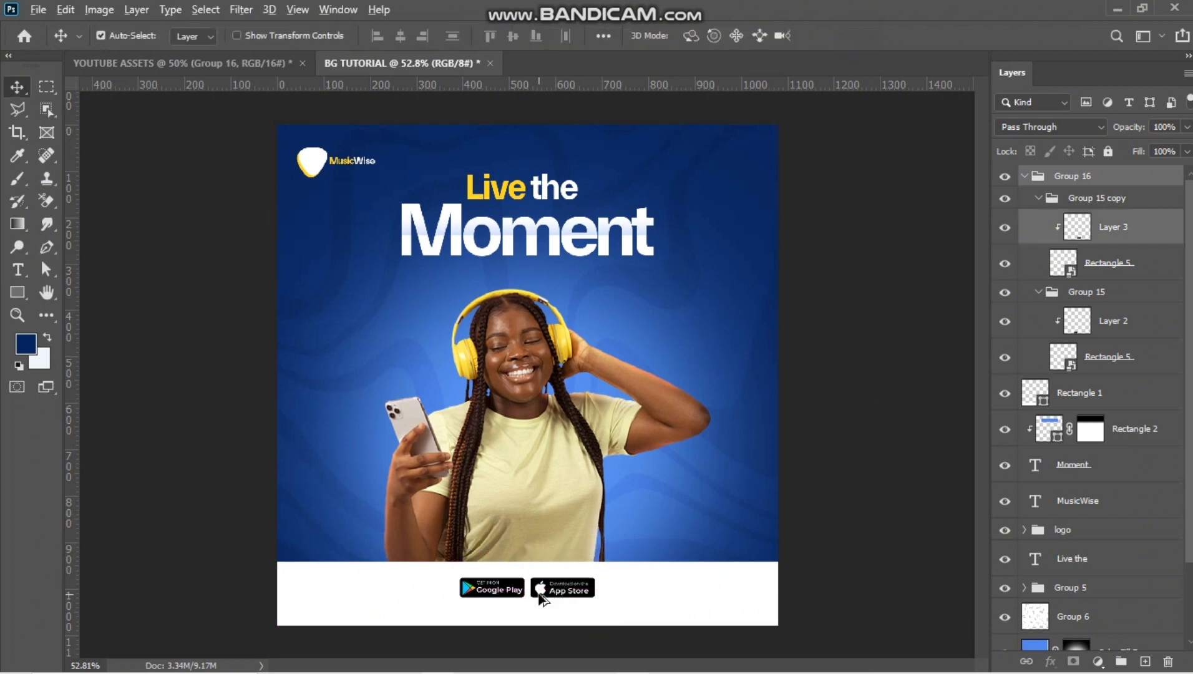
Step: Add a white text line reading "Download MusicWise" above the store badges
scroll(541, 592, up, 3)
scroll(504, 395, up, 3)
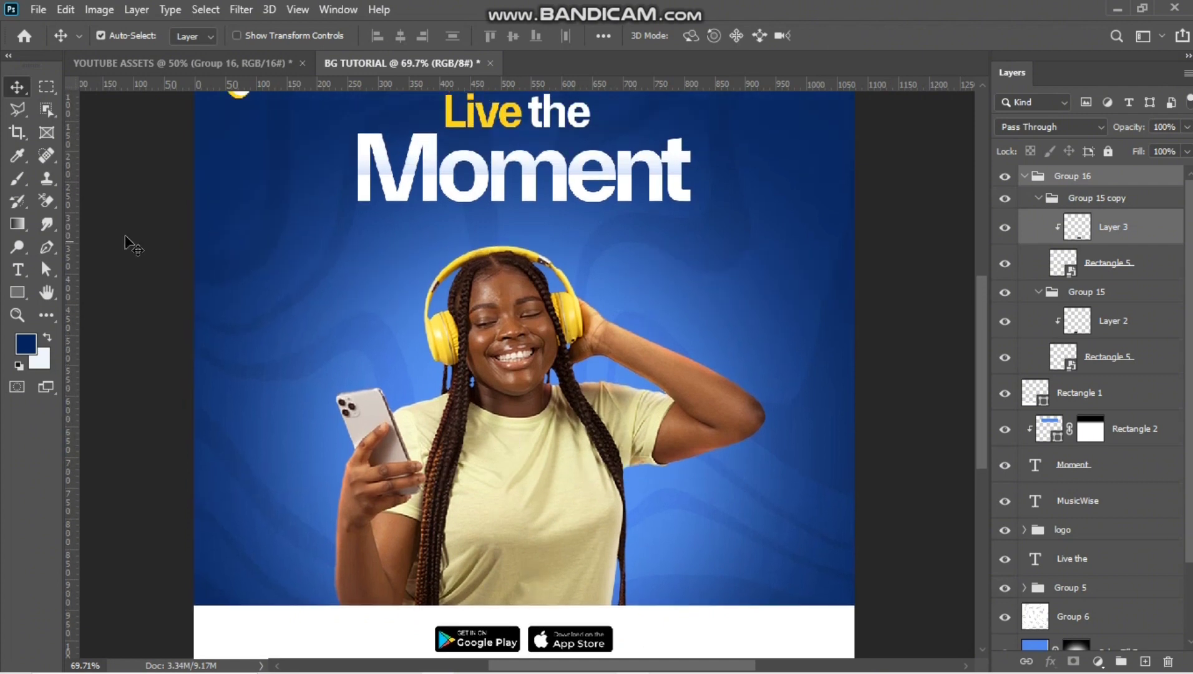
click(18, 272)
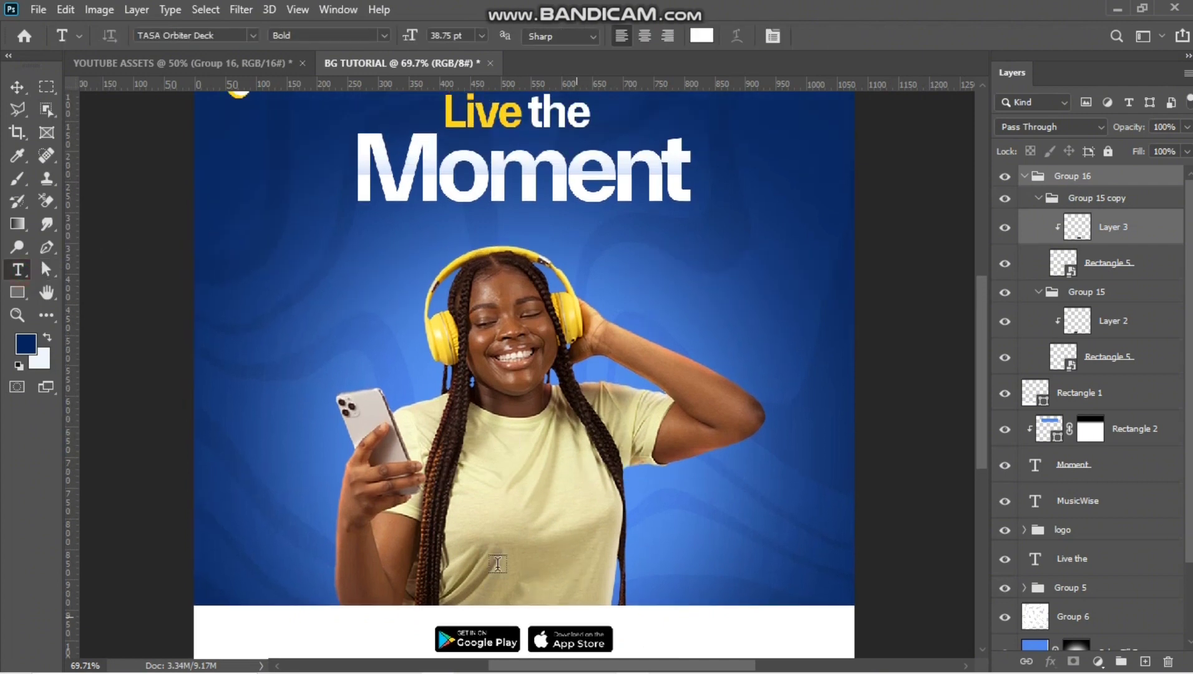
click(436, 557)
text(Download)
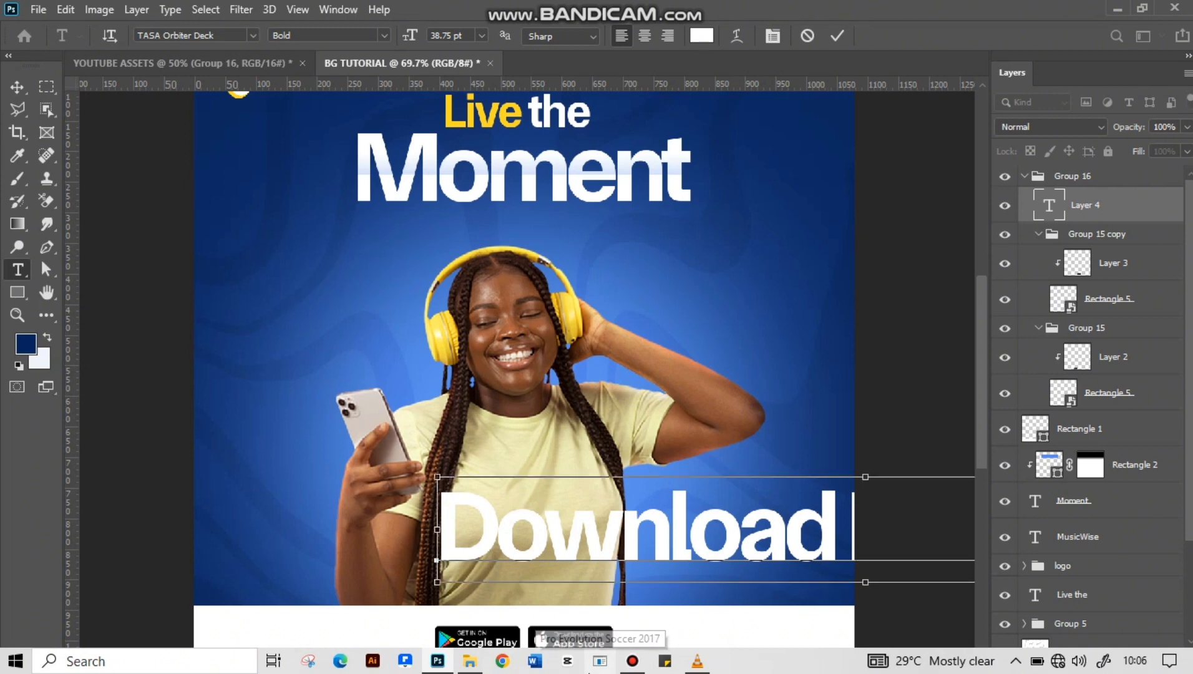
Step: Set the tracking of the "Download MusicWise" text to 0
key(ctrl+a)
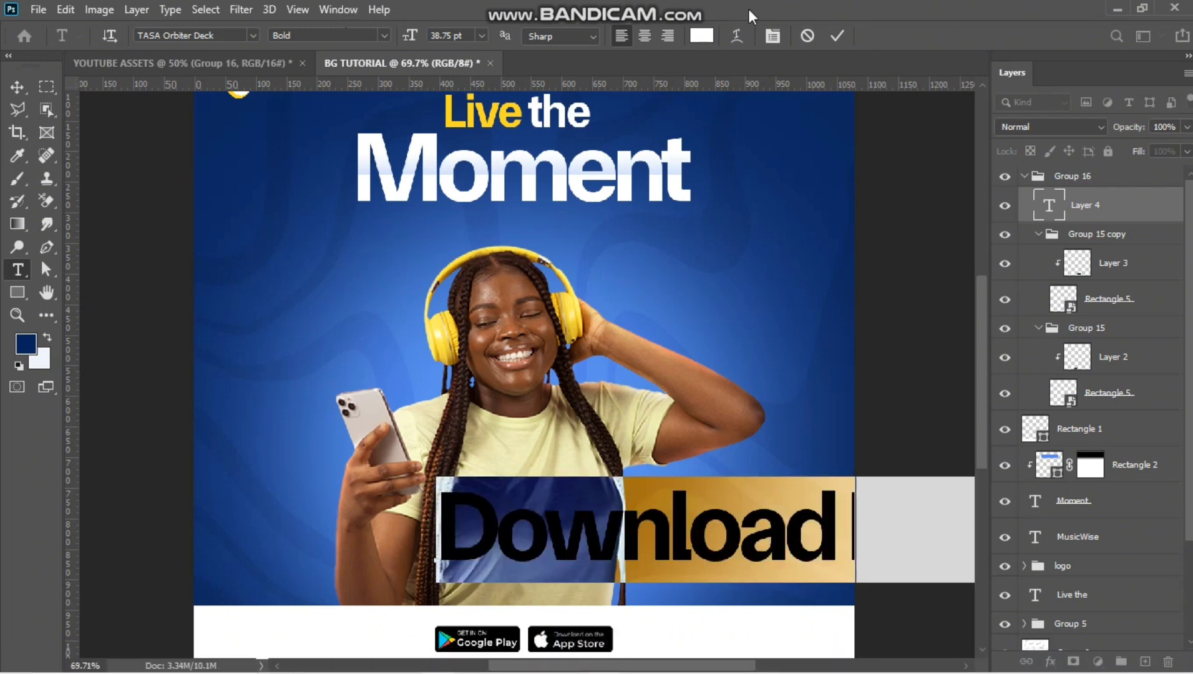
click(772, 35)
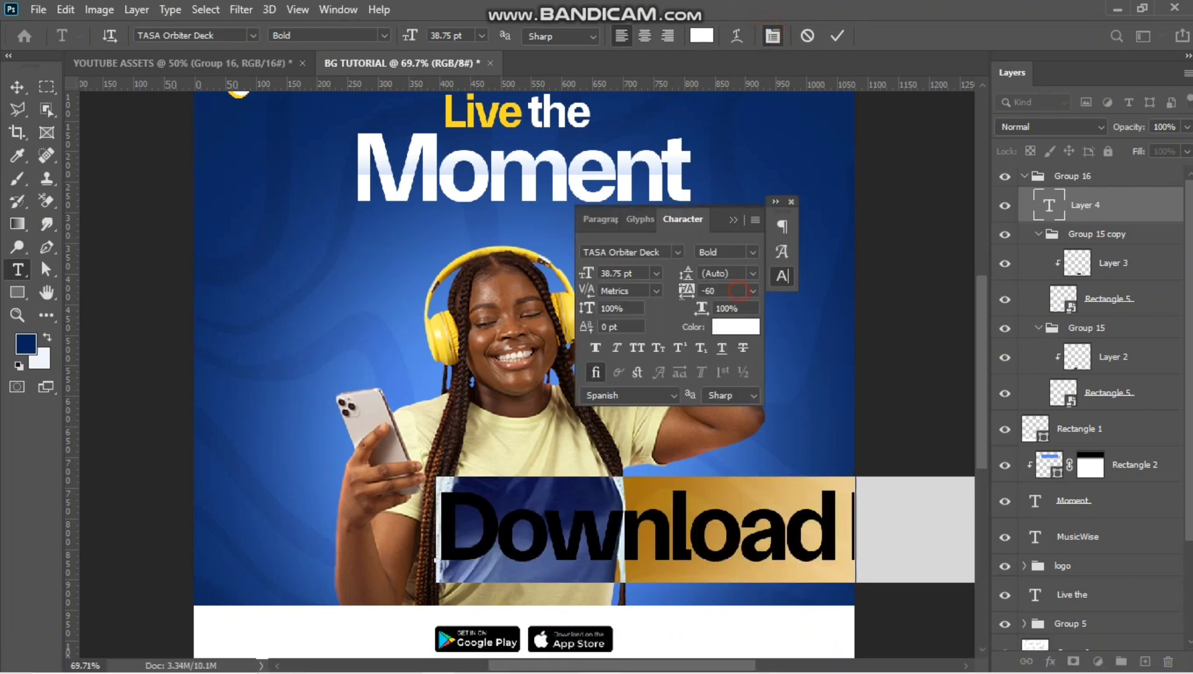
text(0)
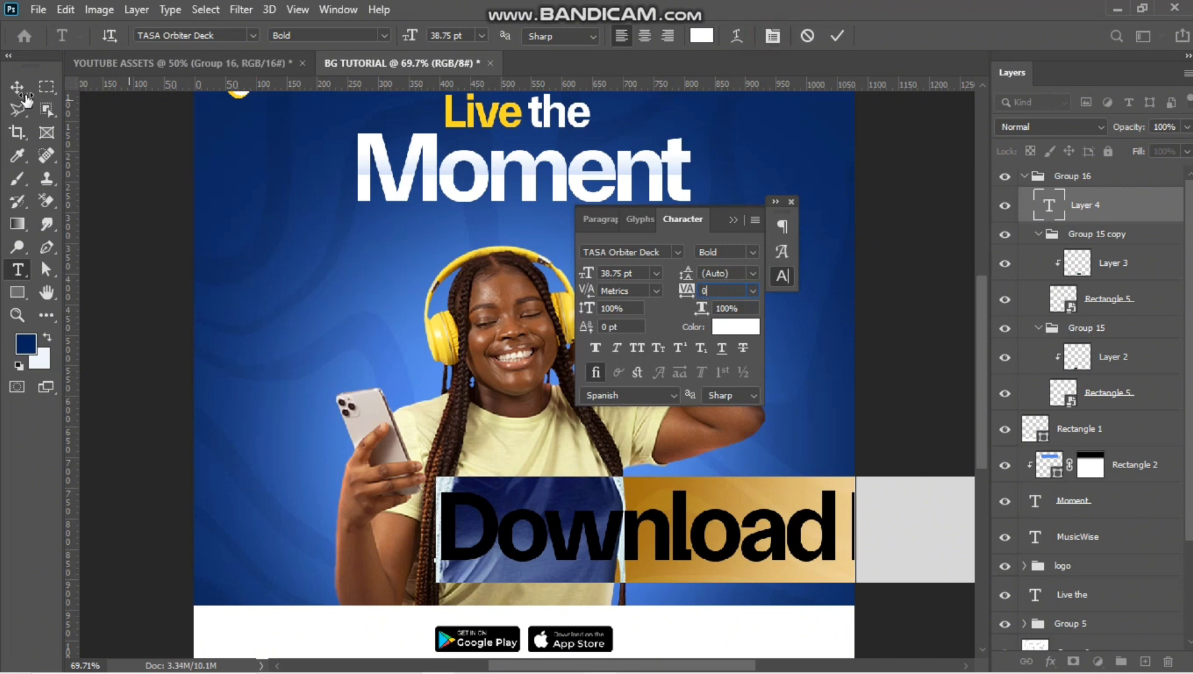
key(Return)
click(733, 218)
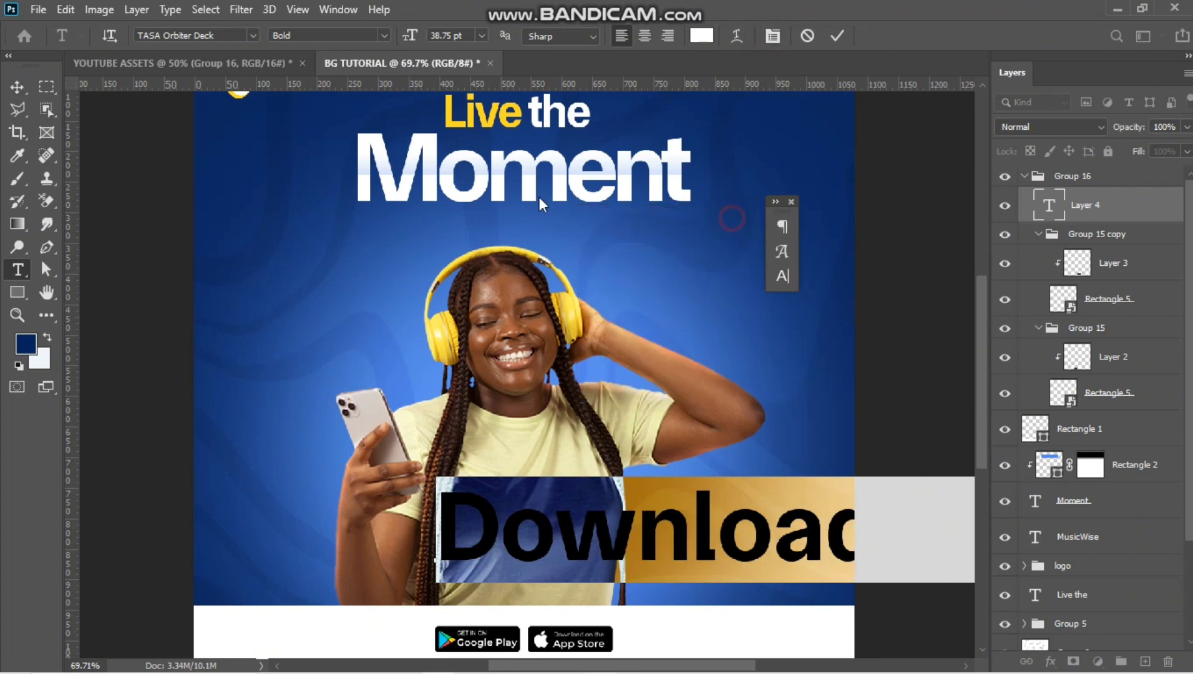
Step: Centre "Download MusicWise" horizontally on the canvas and scale it down to about 4.46 pt, just above the white strip
click(16, 86)
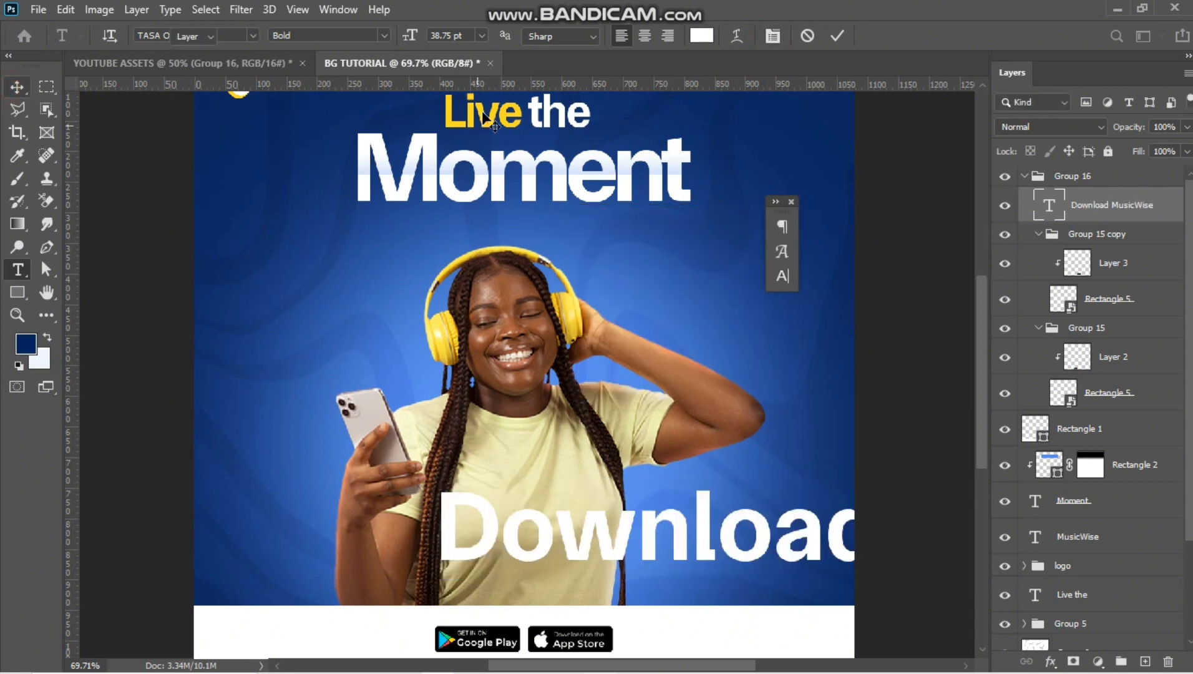
key(ctrl+a)
click(400, 36)
key(ctrl+t)
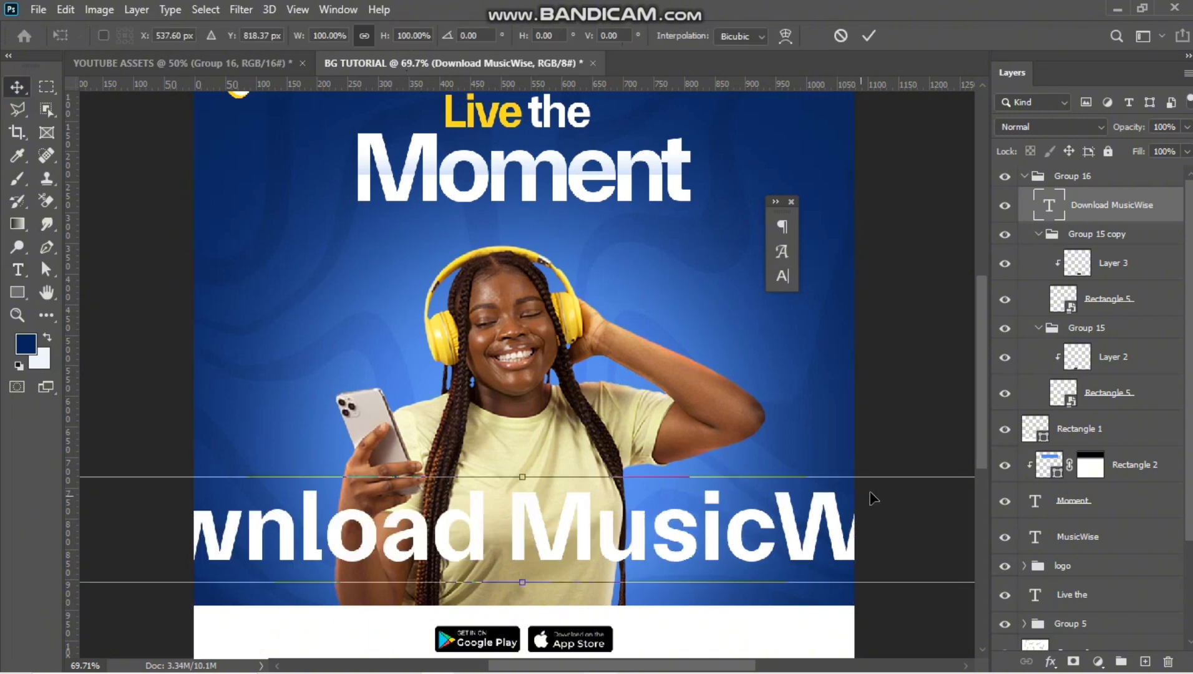
drag(905, 474, 551, 586)
click(17, 88)
scroll(553, 548, down, 3)
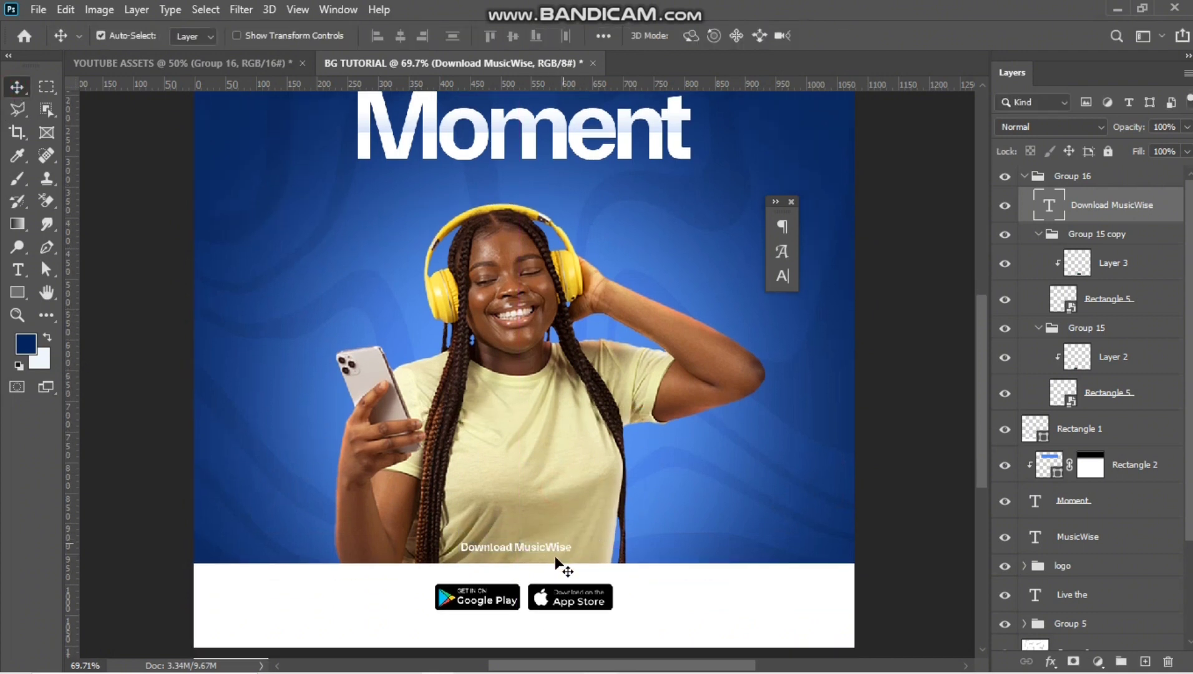
Step: Undo the accidental move of the App Store badge artwork and shift the whole badge group slightly lower in the white strip
click(644, 535)
drag(586, 541, 602, 538)
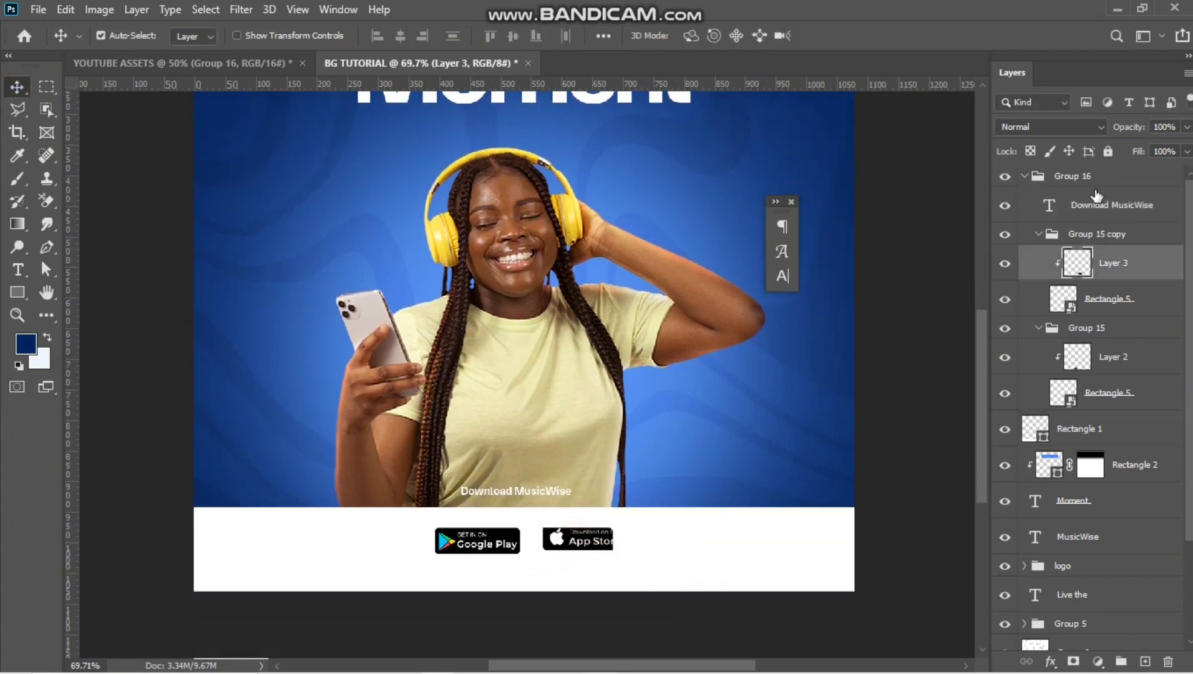
drag(1097, 199, 1096, 218)
click(1103, 181)
key(ctrl+z)
key(ctrl+z)
Step: Move the "Download MusicWise" text onto the white strip above the badges and color it black (000000)
click(1091, 212)
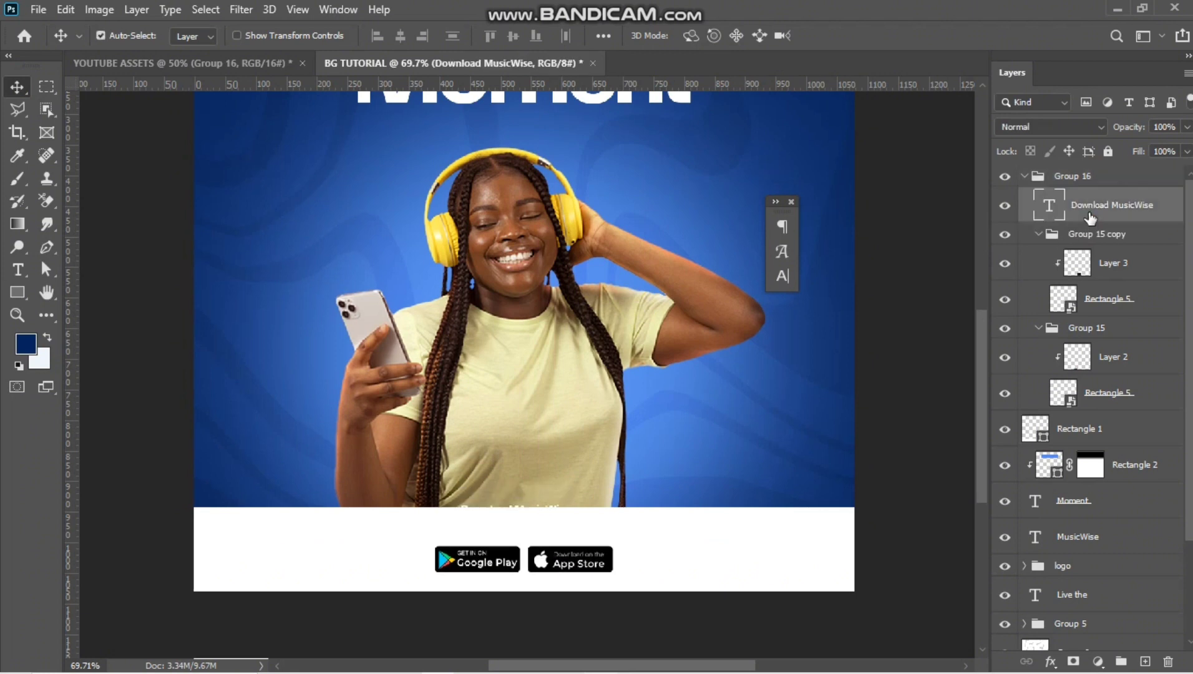
double_click(1051, 209)
click(701, 35)
click(613, 557)
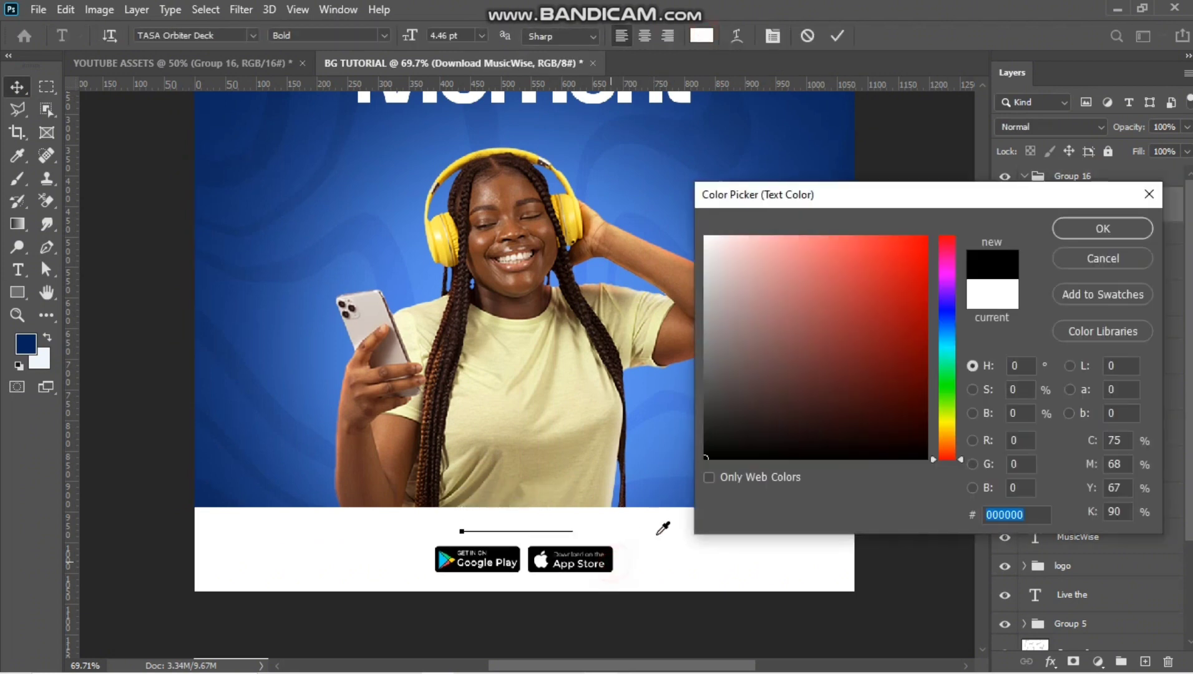
click(1076, 230)
click(13, 86)
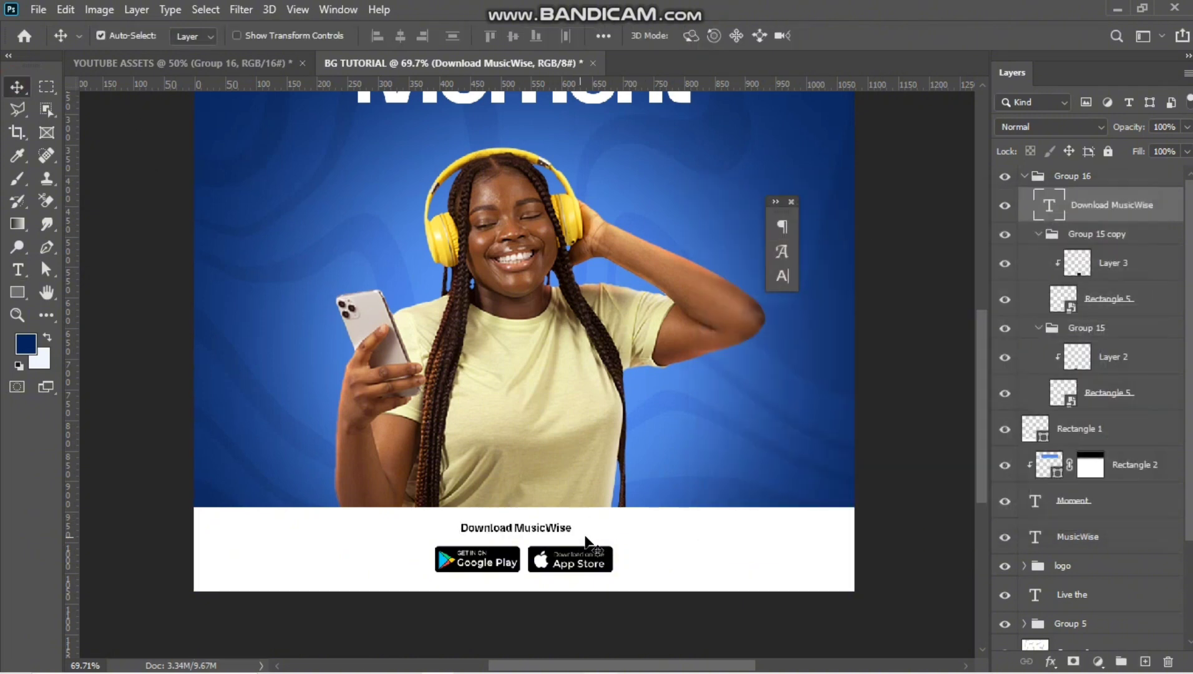
Step: Nudge the download group up slightly and bring the "Download MusicWise" text closer to the badges
scroll(588, 598, down, 2)
scroll(589, 598, up, 1)
click(1129, 237)
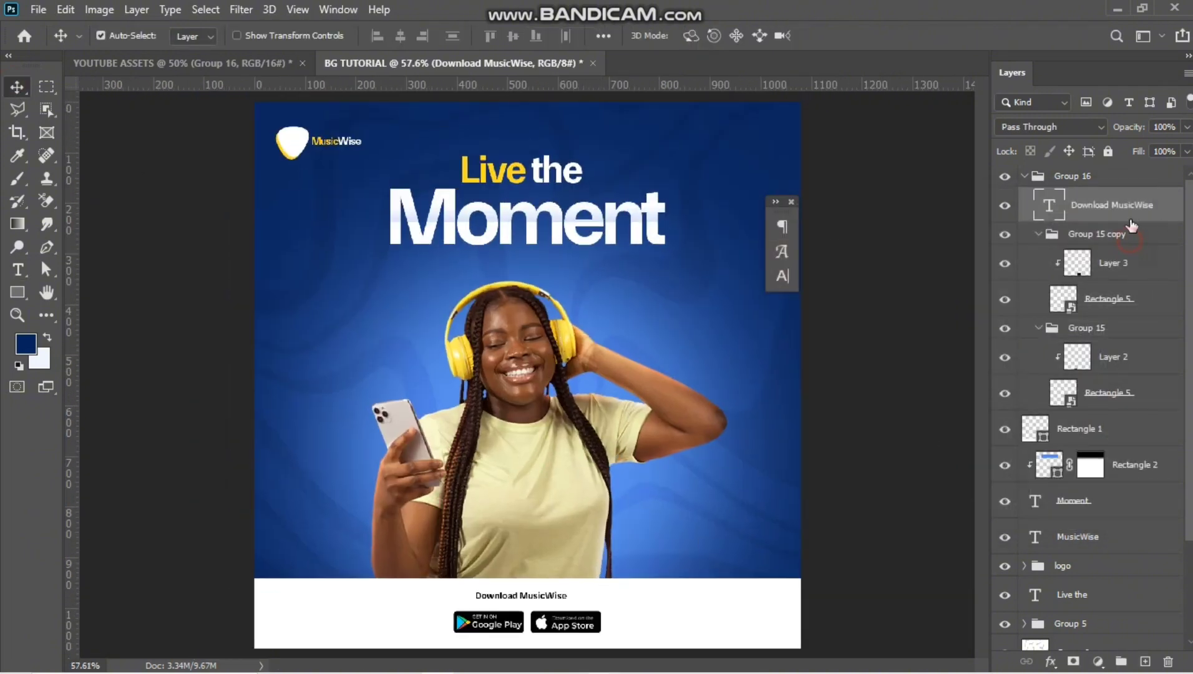
click(1102, 179)
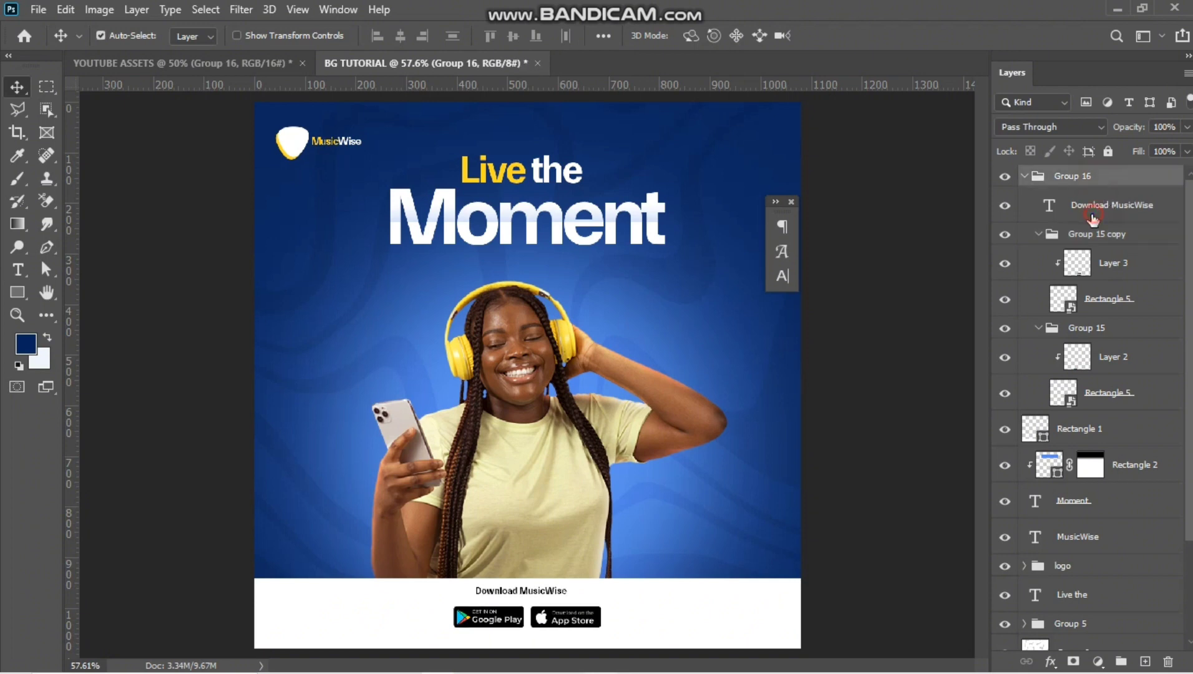
click(1118, 212)
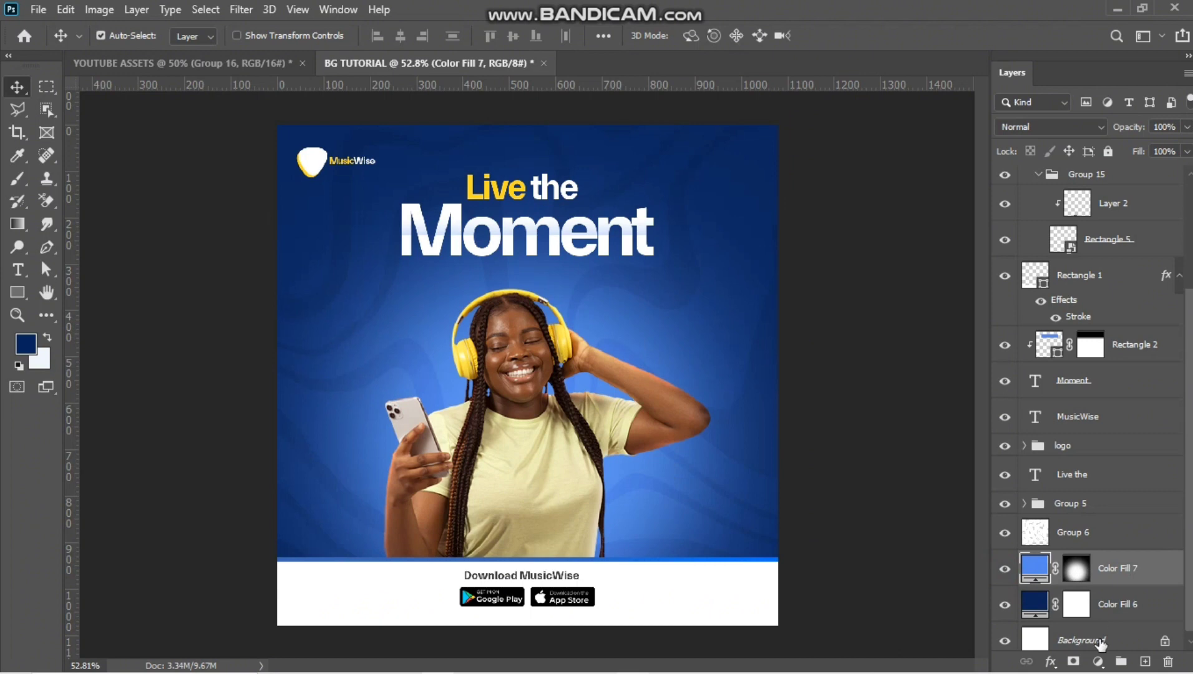
Step: Add a light blue Solid Color fill layer directly above Color Fill 7
click(1098, 661)
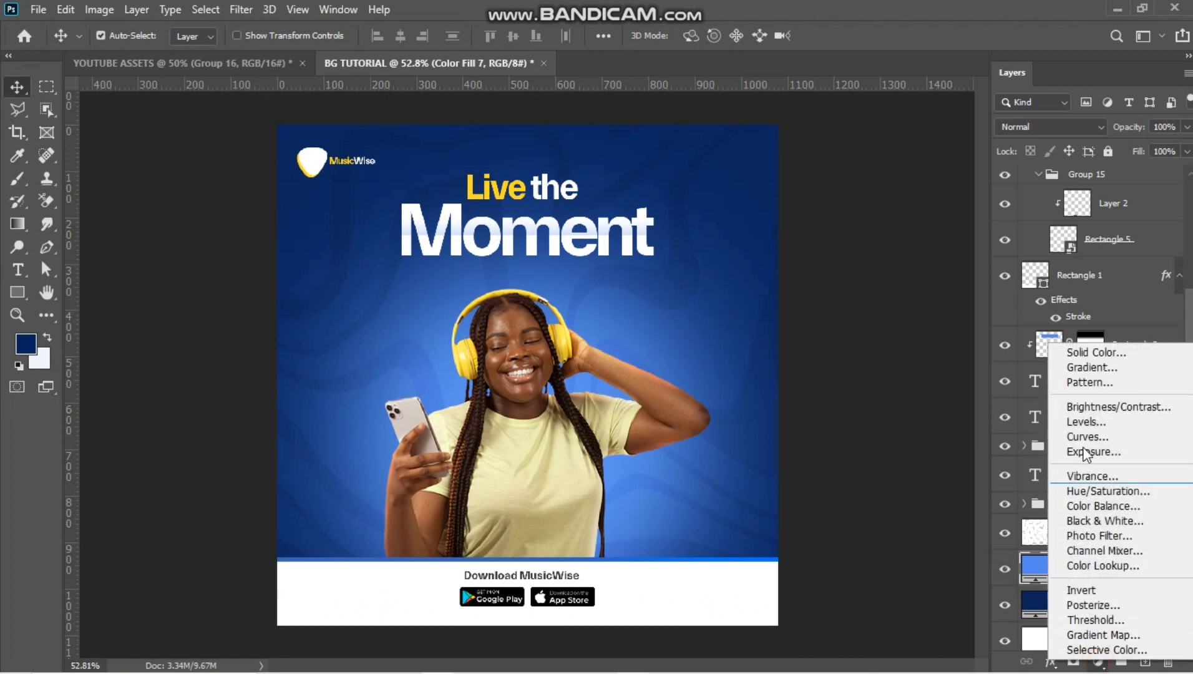
click(1074, 352)
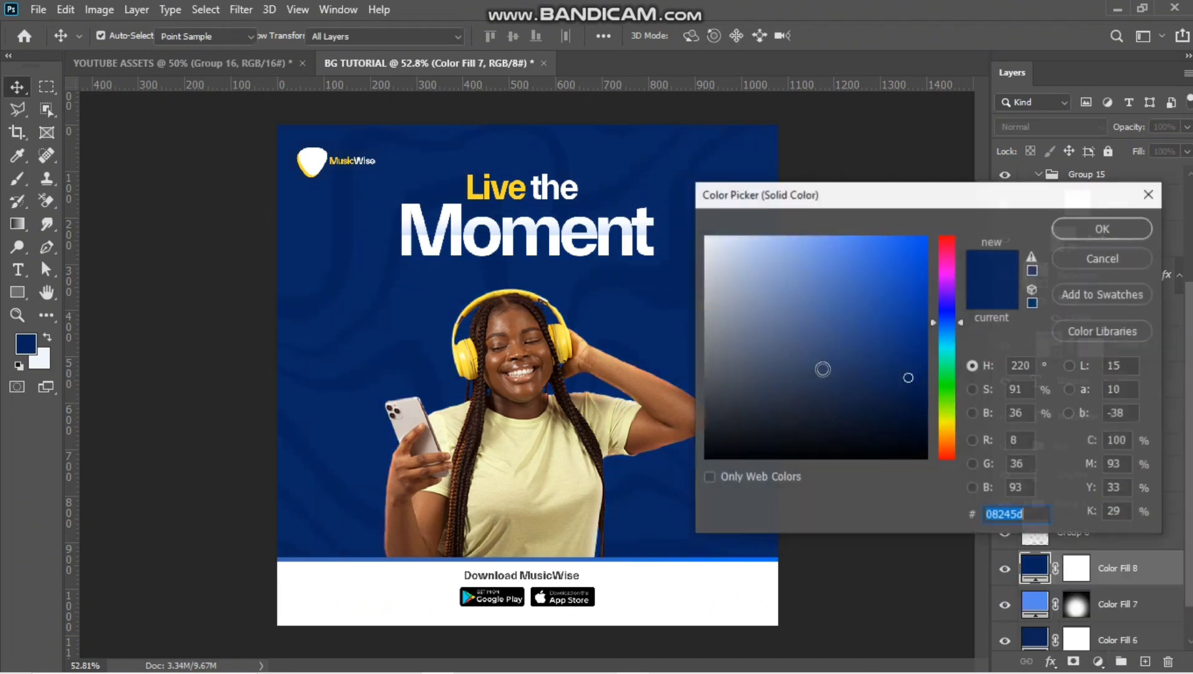
click(756, 232)
click(1102, 229)
key(v)
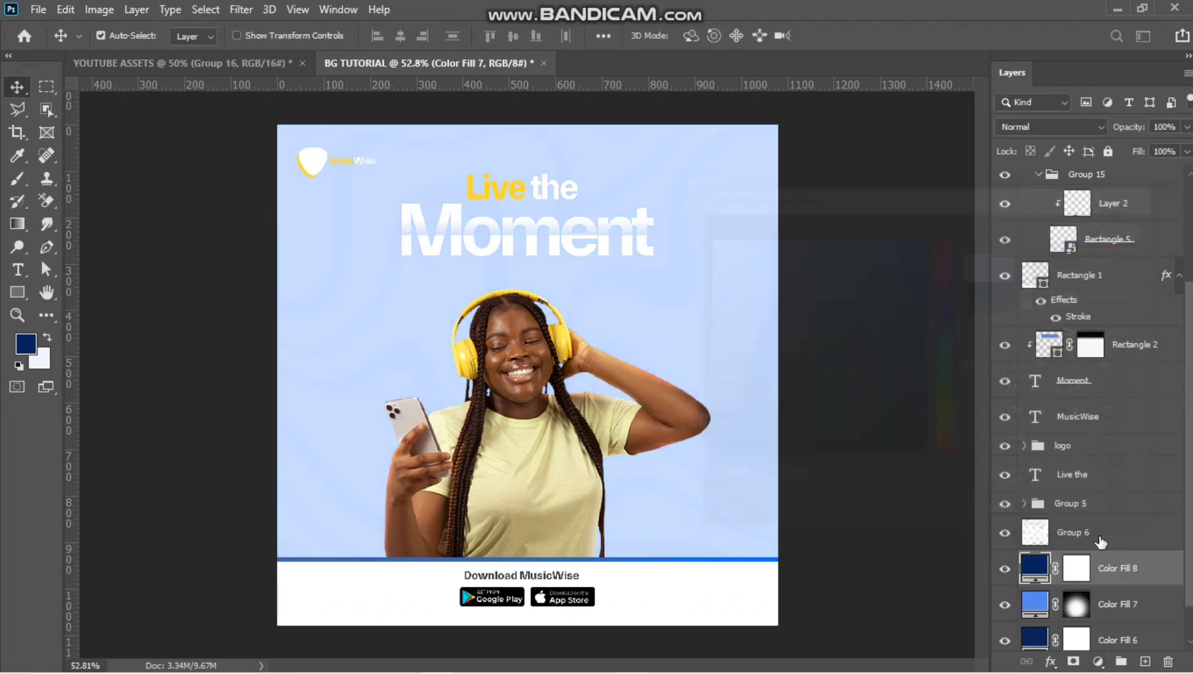
Step: Invert the new fill's mask to black and paint white with a soft 300 px brush behind the woman's body for a glow
key(ctrl+i)
key(b)
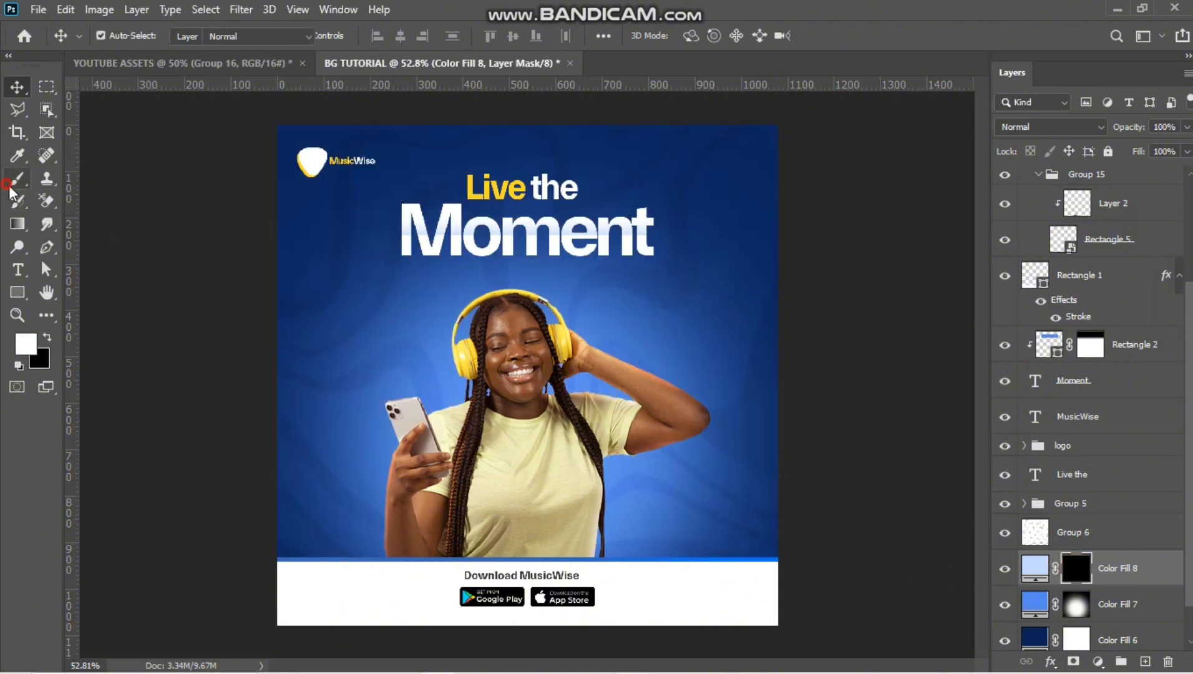
key(bracketleft)
key(bracketleft)
click(490, 418)
click(439, 516)
click(487, 434)
mouse_move(487, 433)
mouse_down()
mouse_move(518, 431)
mouse_move(562, 539)
mouse_move(516, 444)
mouse_up()
key(v)
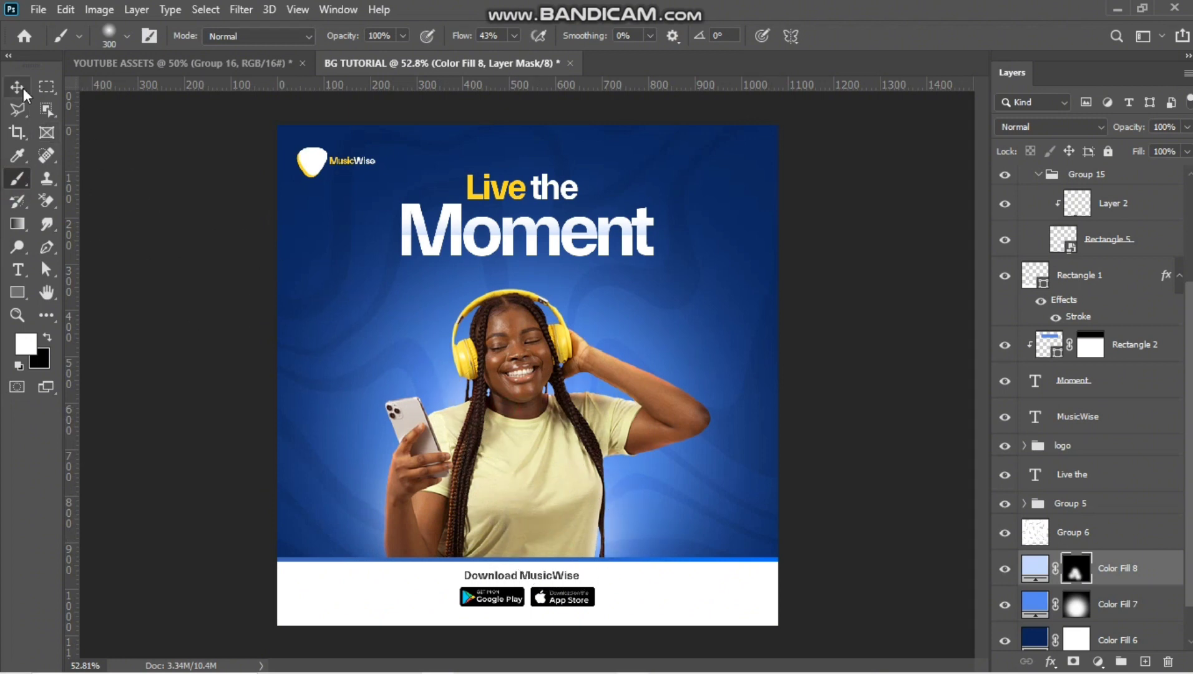
double_click(1033, 566)
drag(791, 332, 836, 291)
click(1074, 258)
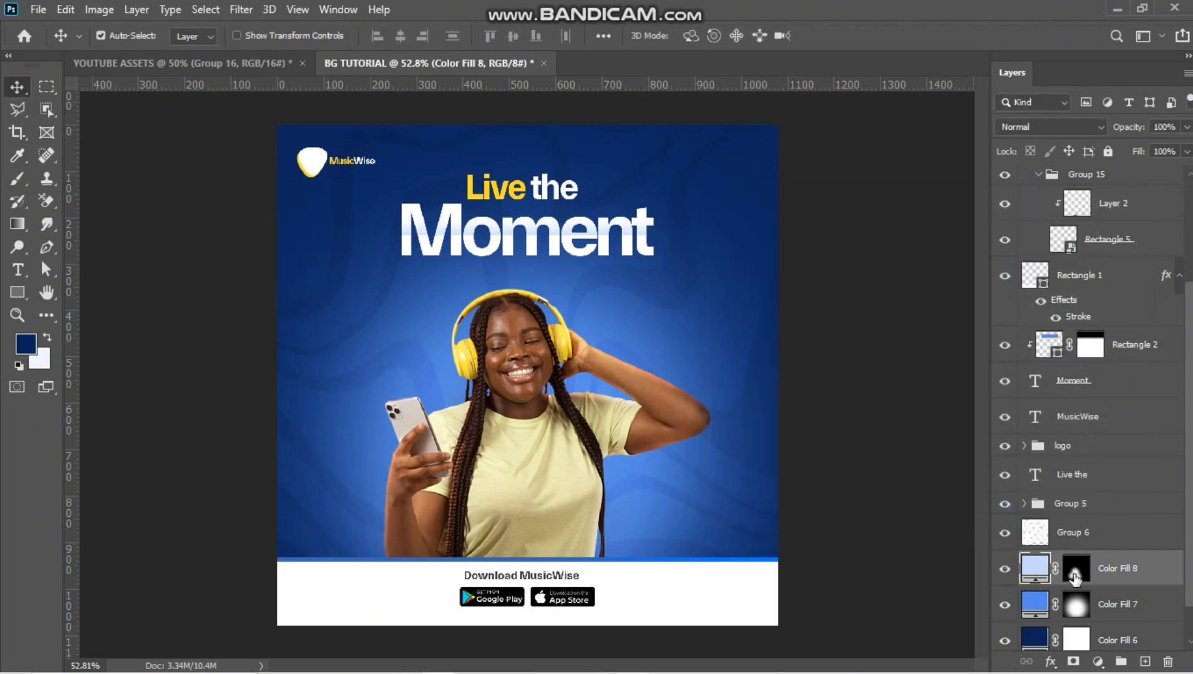
Step: Add a Hue/Saturation adjustment layer directly above Color Fill 8
click(1099, 660)
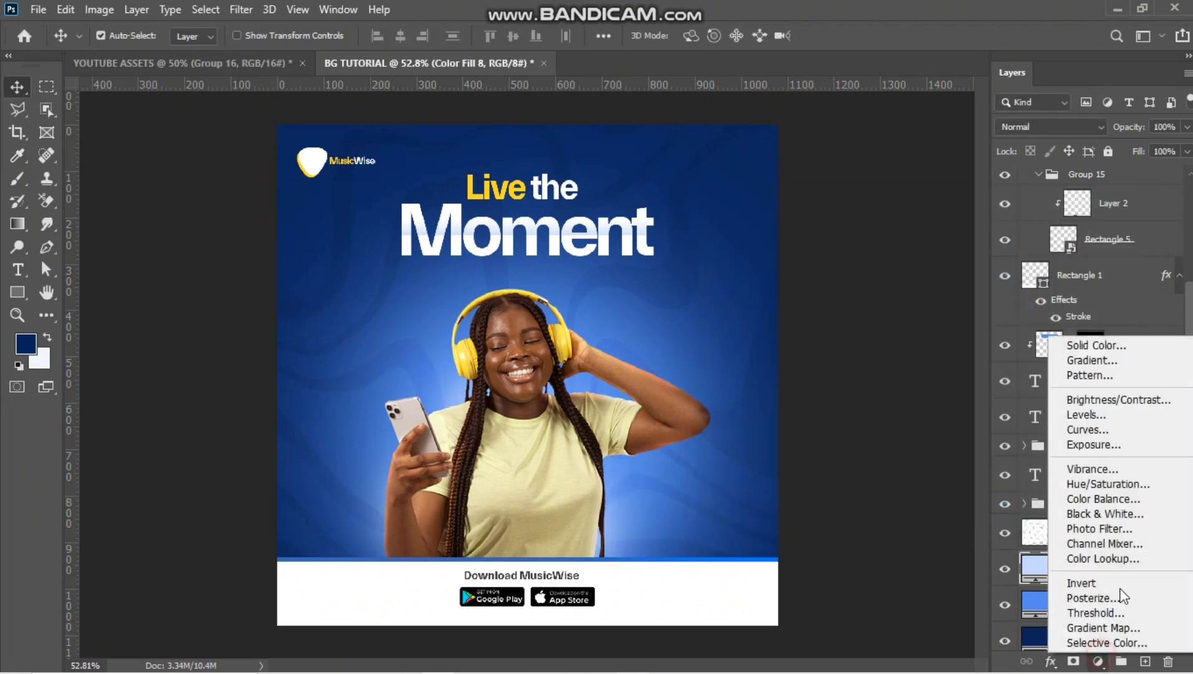
click(1105, 486)
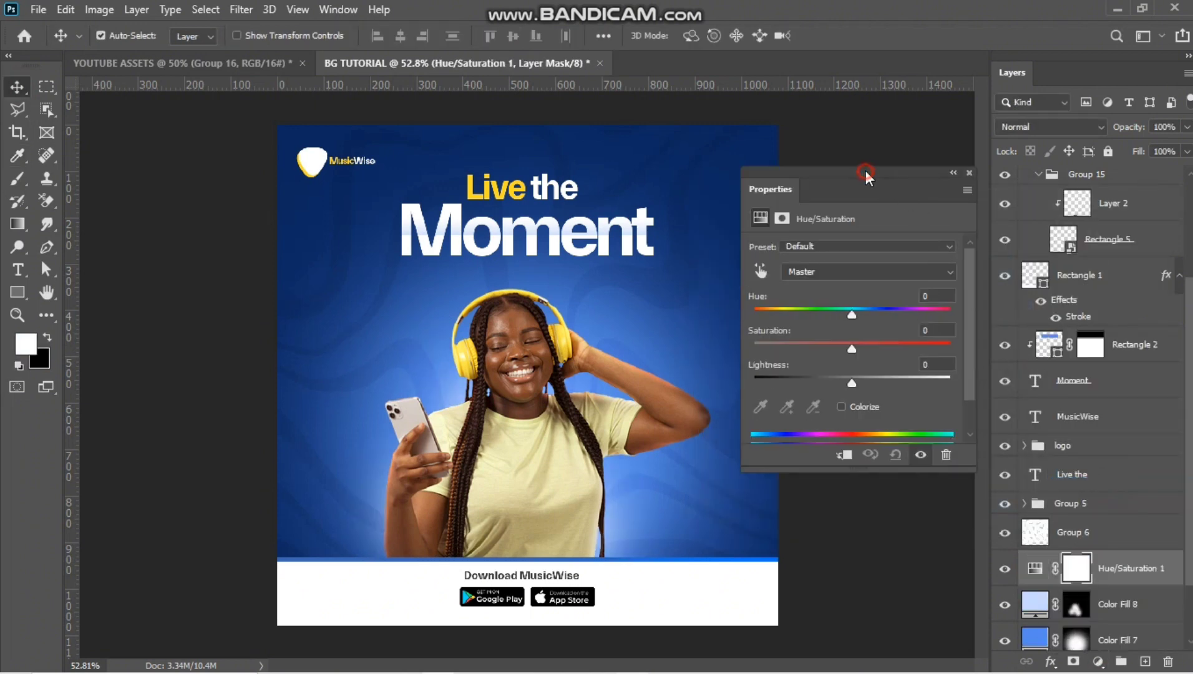
drag(866, 170, 829, 155)
Step: Group Color Fill 6, 7 and 8 together with the Group 6 pattern layer and name the group "BACKGROUND"
scroll(1117, 530, down, 2)
click(1125, 548)
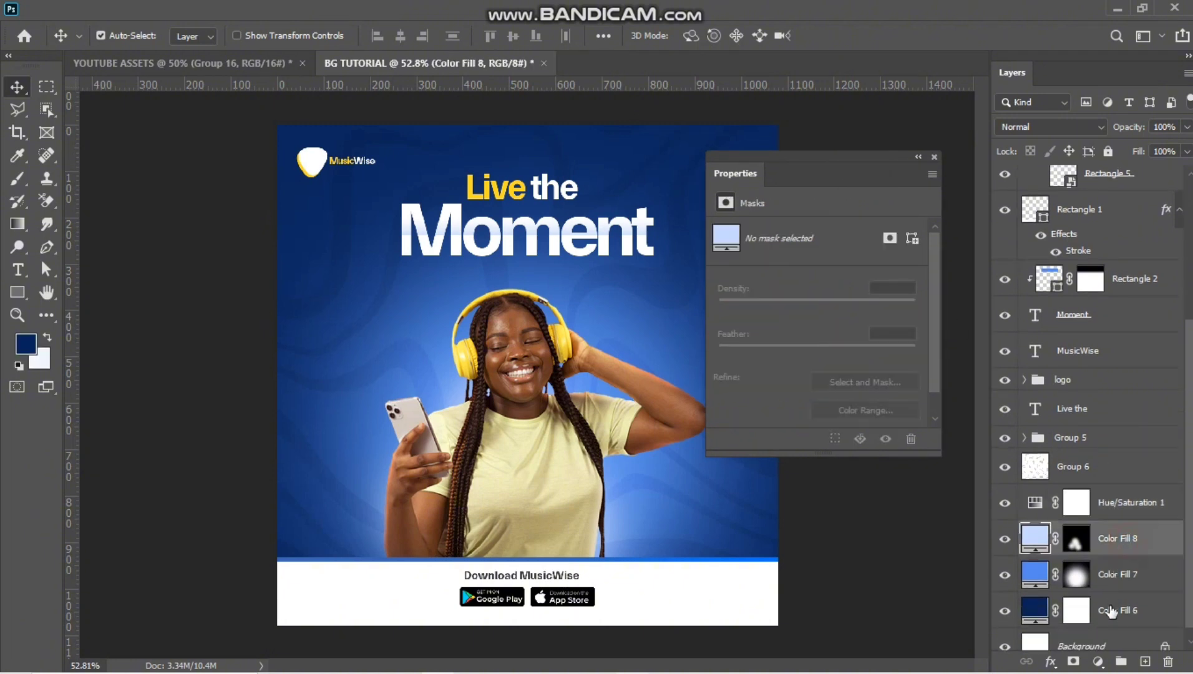
shift+click(1109, 614)
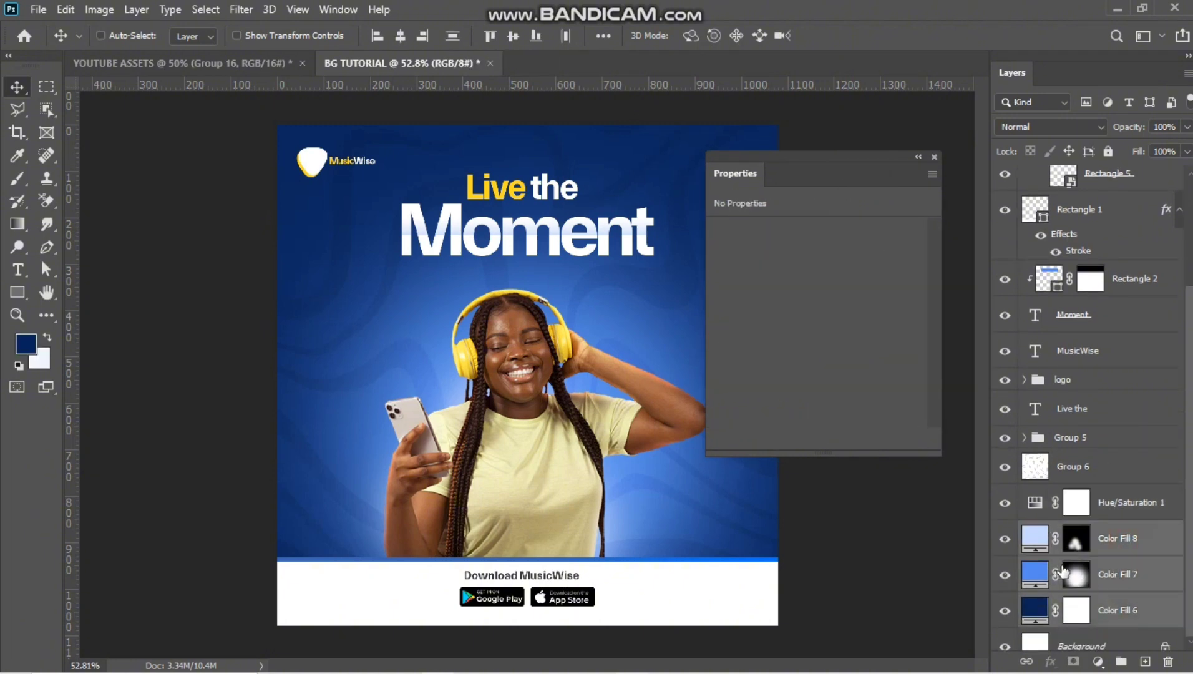
key(ctrl+g)
drag(1088, 538, 1089, 605)
double_click(1073, 603)
text(BACKGRO)
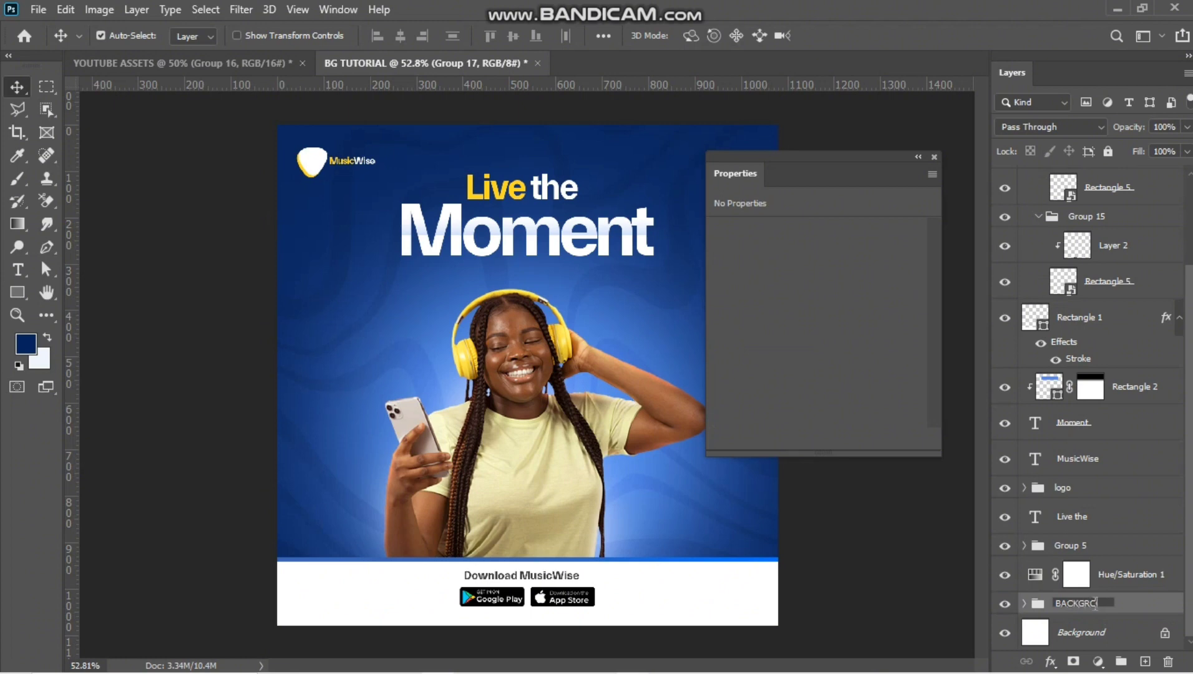
key(Return)
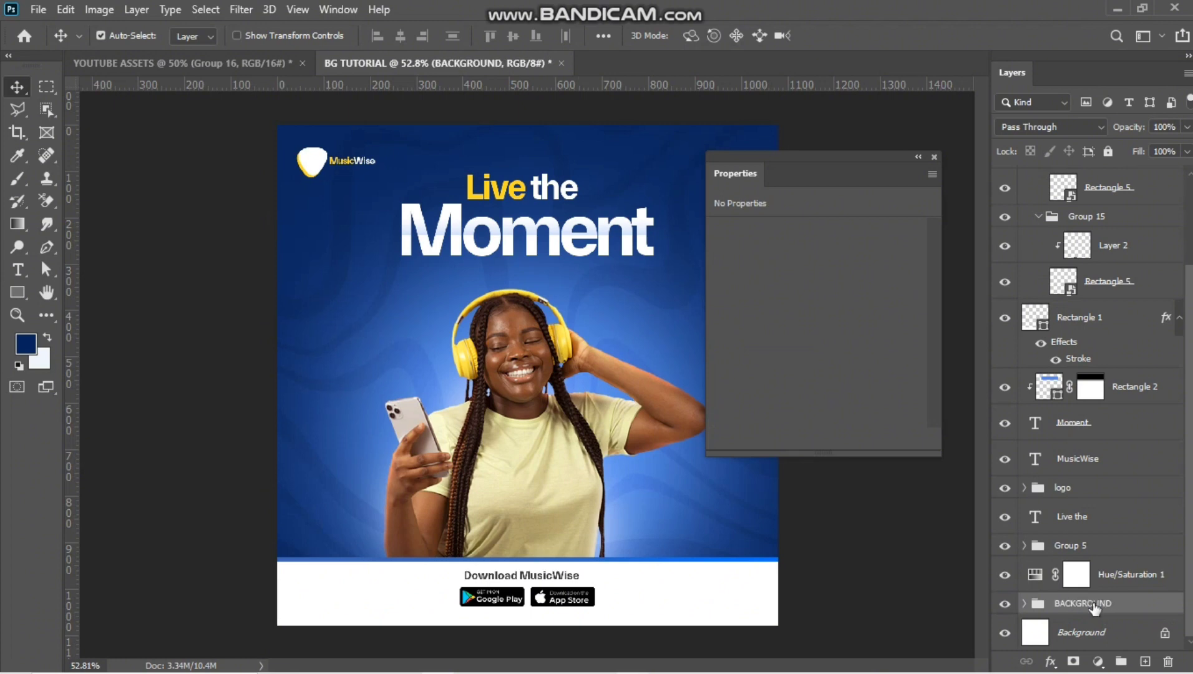
Step: Try the Hue/Saturation layer's saturation at +100, and set it back to 0
click(1035, 578)
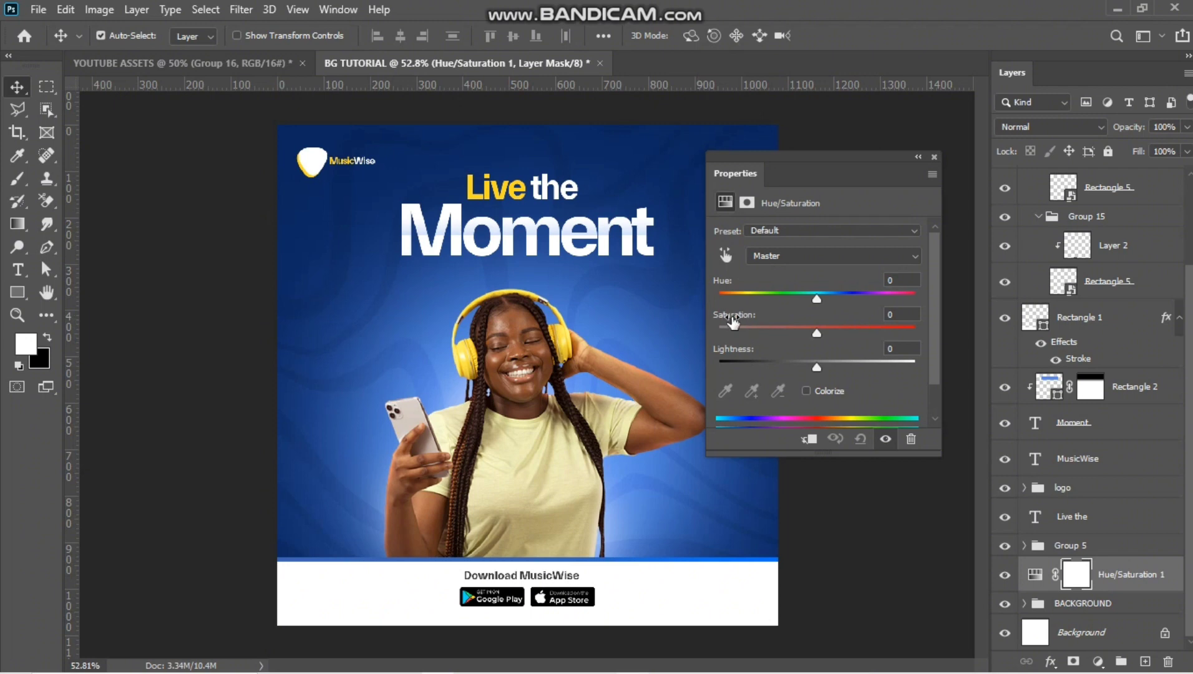
drag(794, 329, 927, 324)
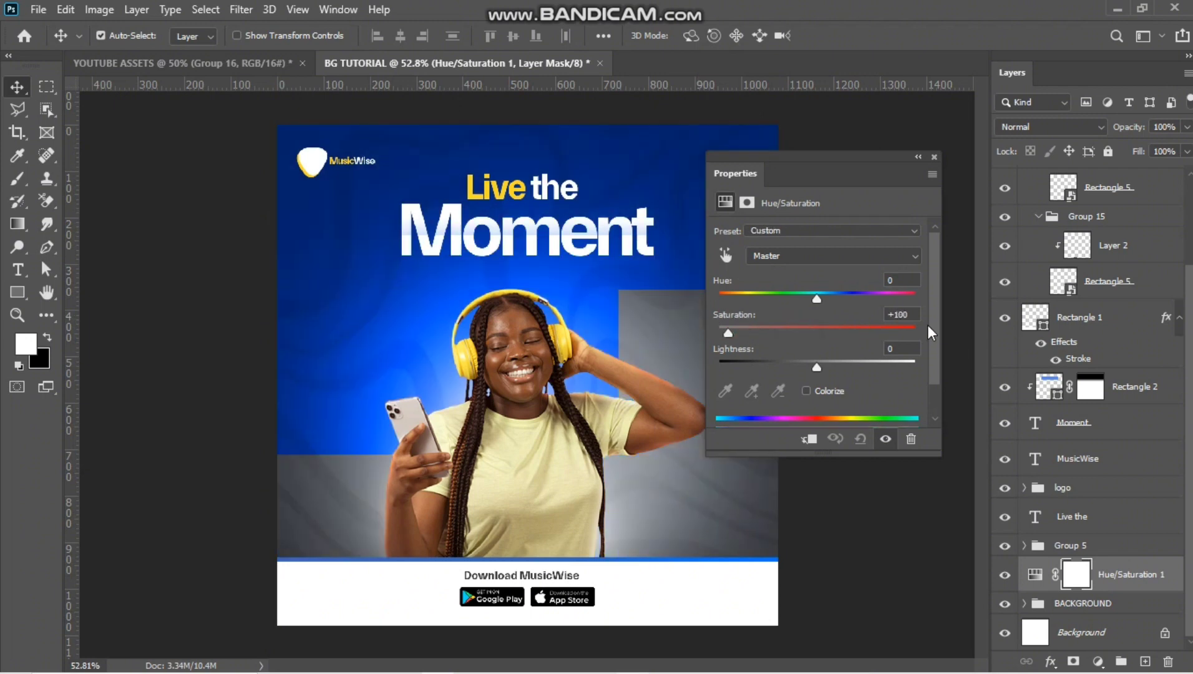
click(920, 314)
text(0)
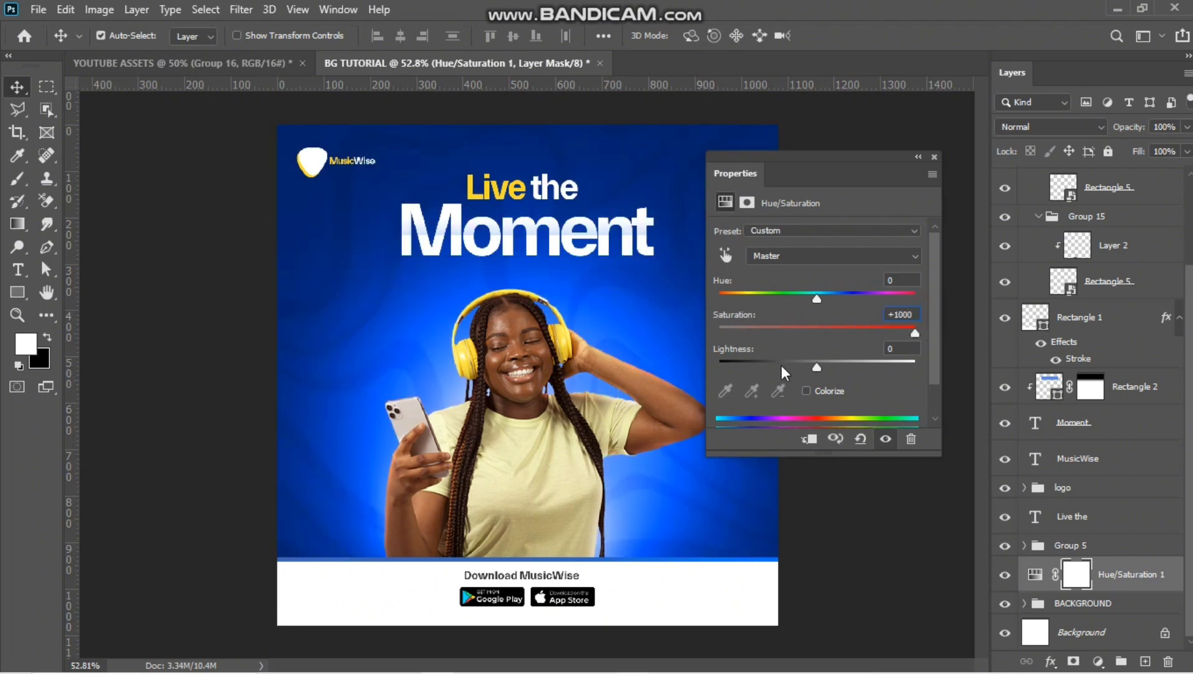
drag(916, 314, 828, 326)
text(0)
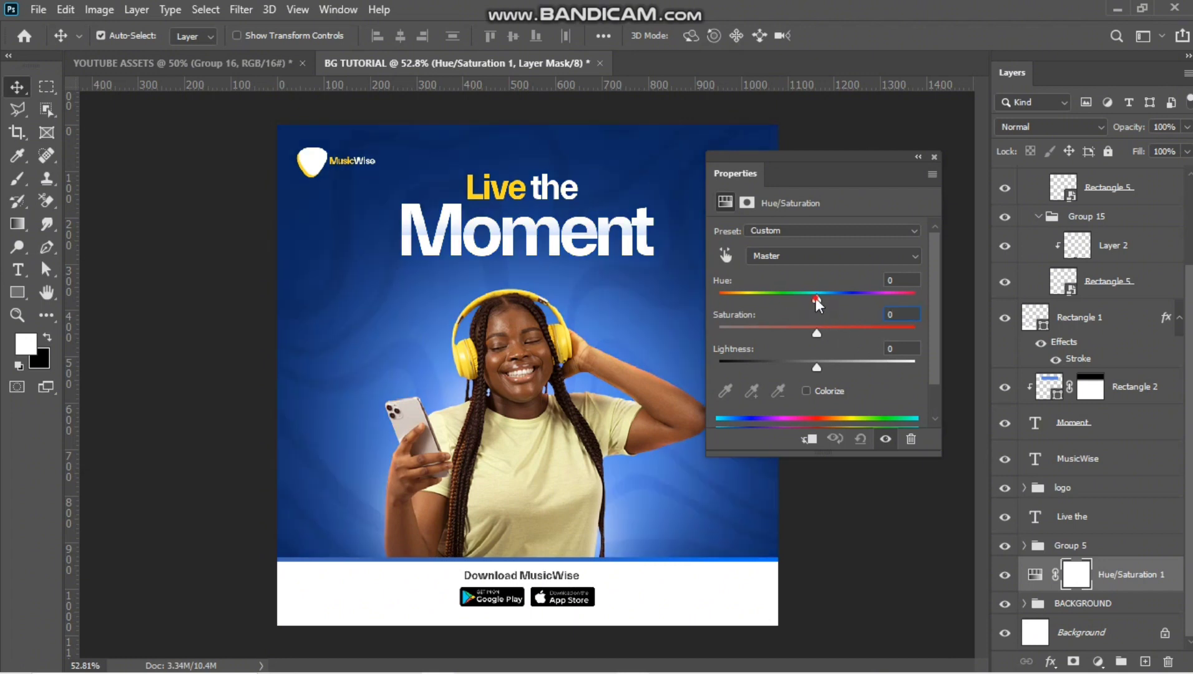
Step: Set the Hue/Saturation 1 adjustment's hue to +88 to turn the background purple, and close its properties
drag(808, 299, 879, 290)
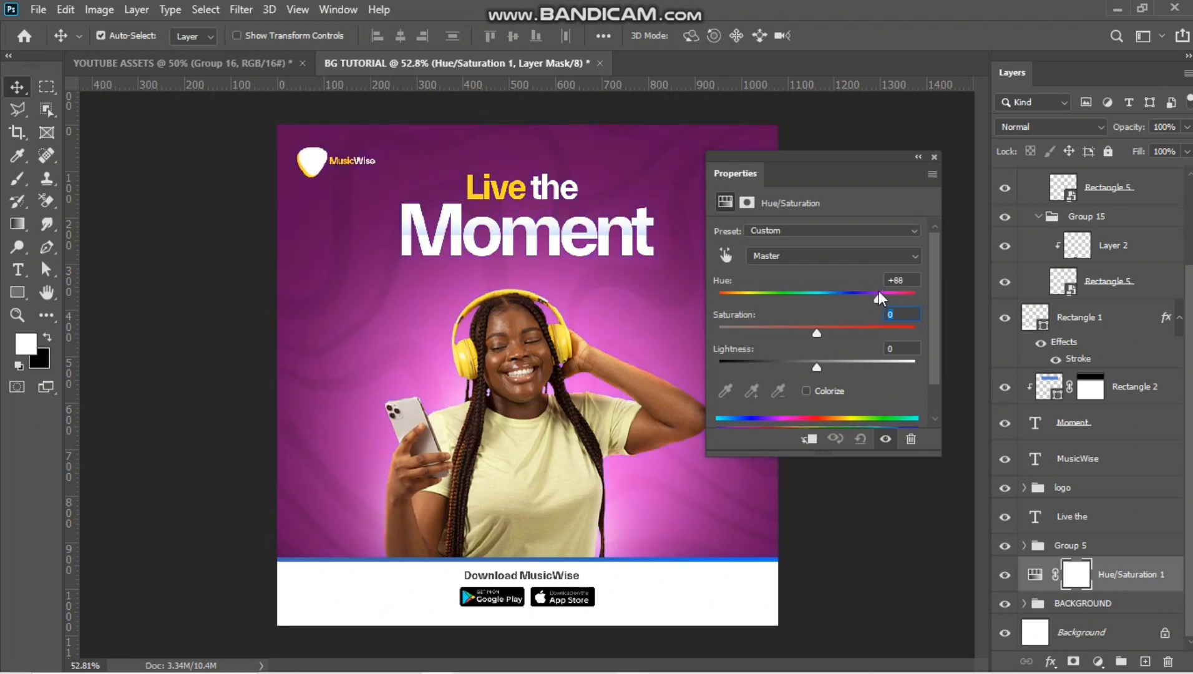
click(917, 158)
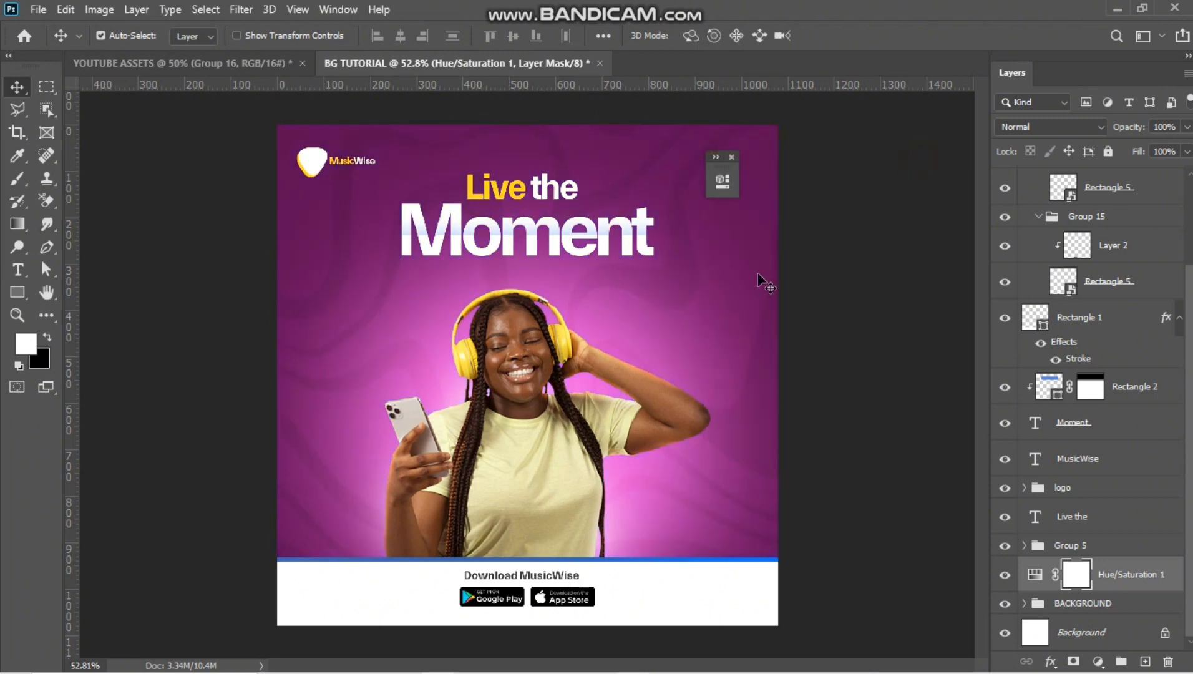
scroll(696, 368, down, 4)
scroll(642, 409, up, 3)
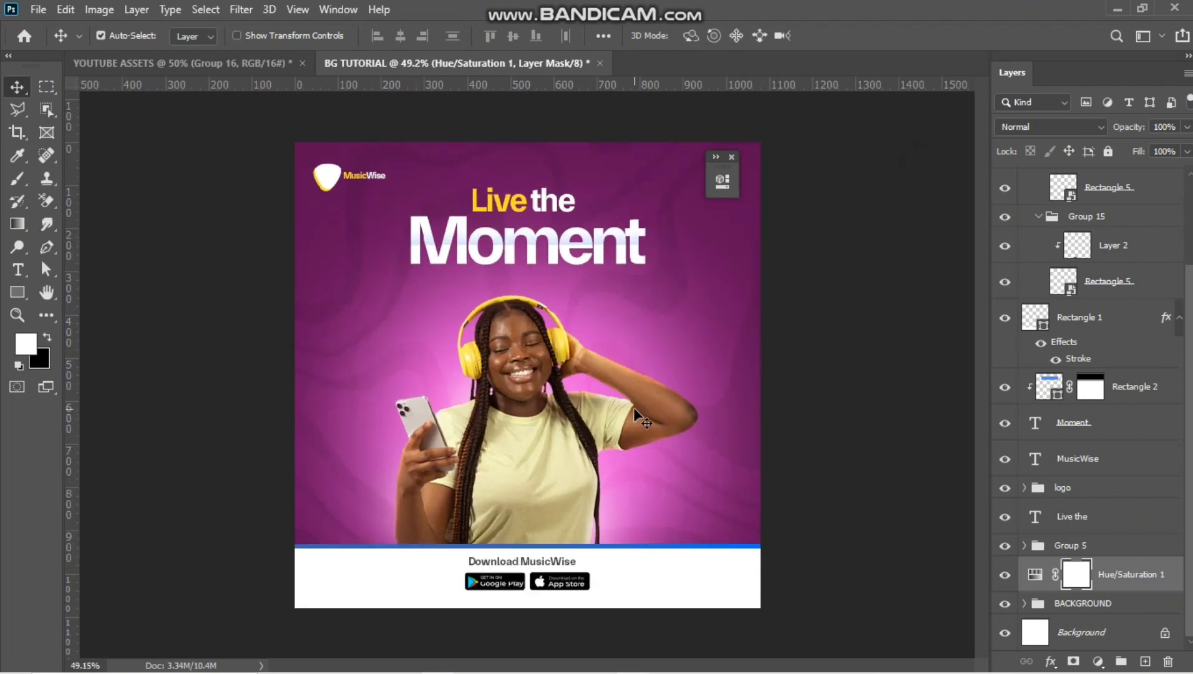
click(731, 157)
scroll(619, 342, down, 1)
scroll(618, 341, up, 1)
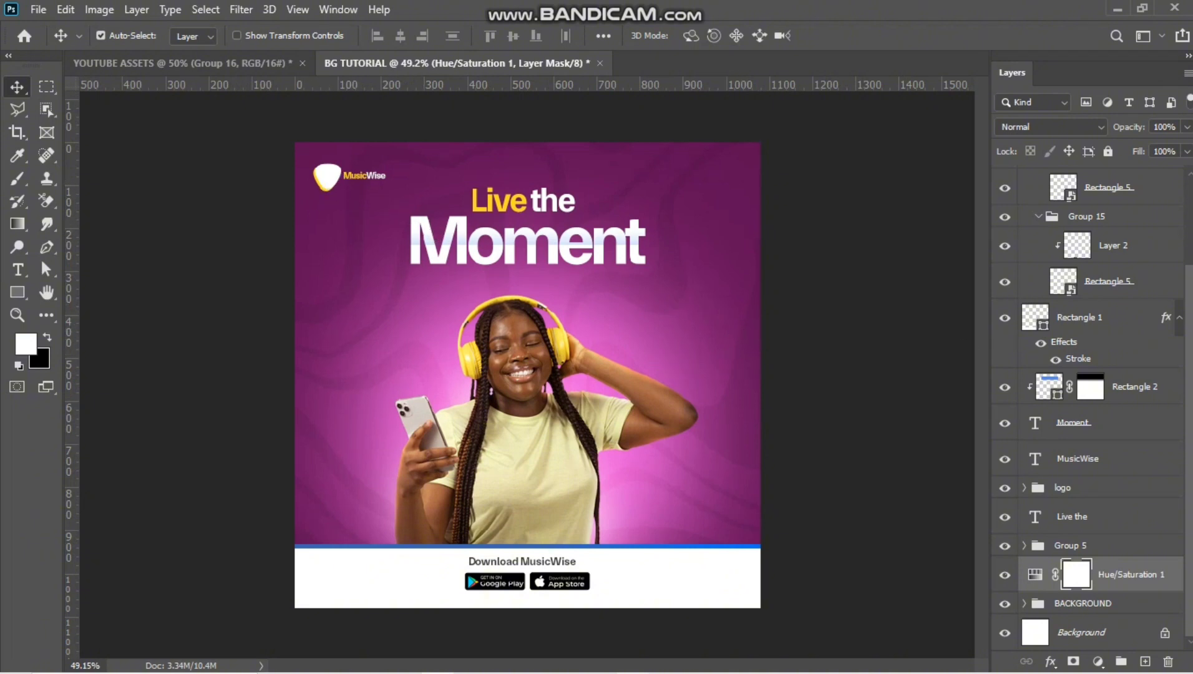
Step: Collapse Group 16, add a new layer above it and fill the layer with 50% Gray
scroll(1070, 226, up, 2)
click(1023, 178)
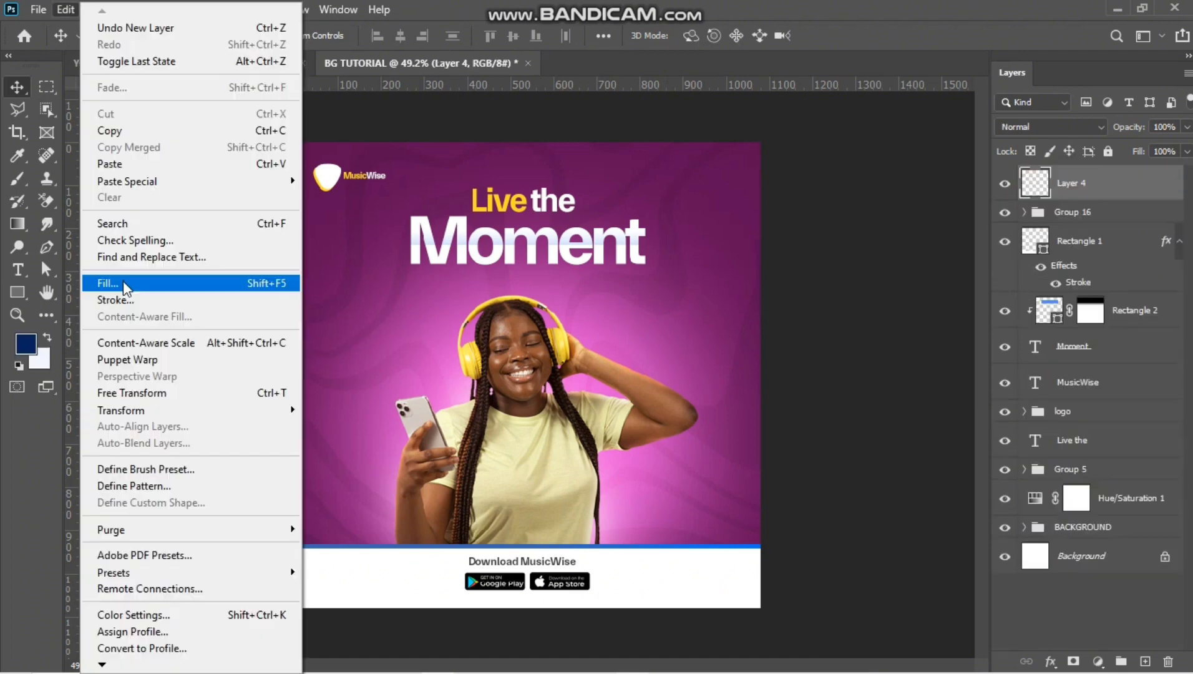
click(124, 285)
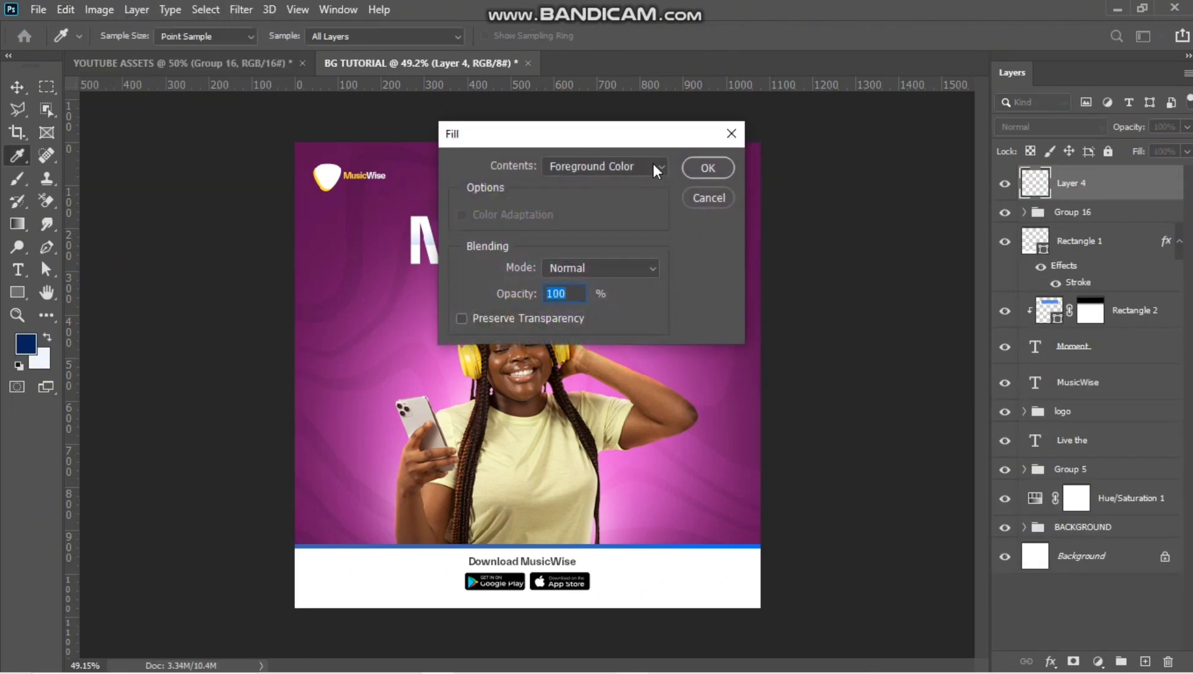
click(657, 165)
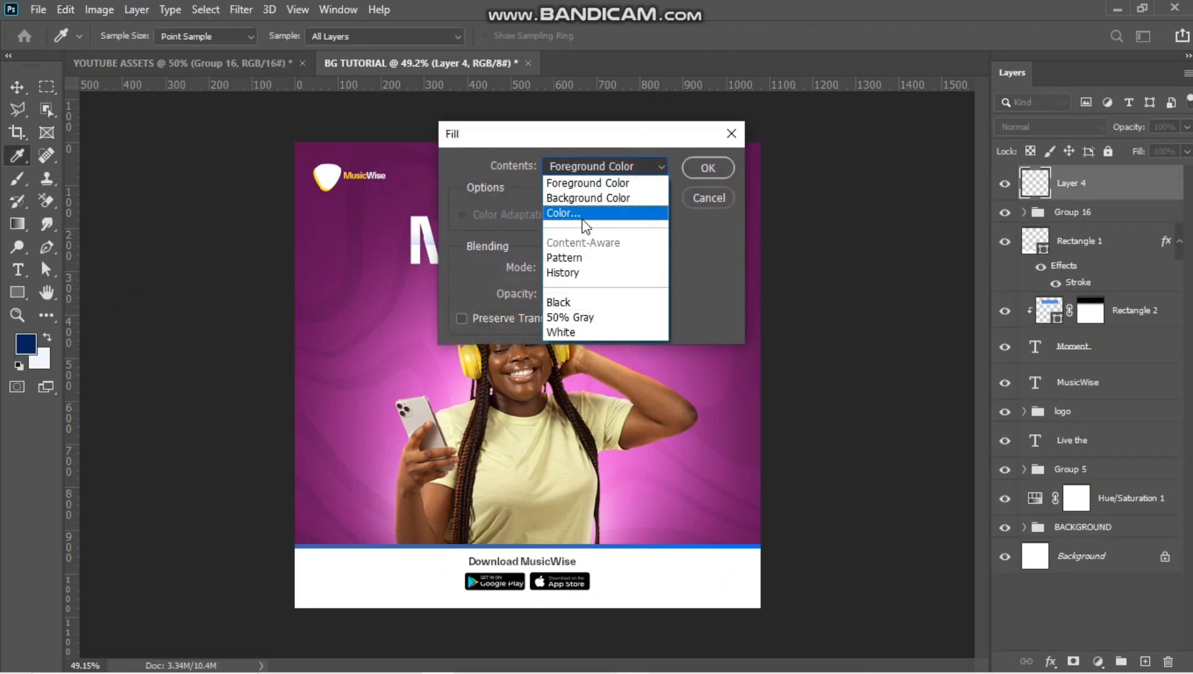
click(590, 316)
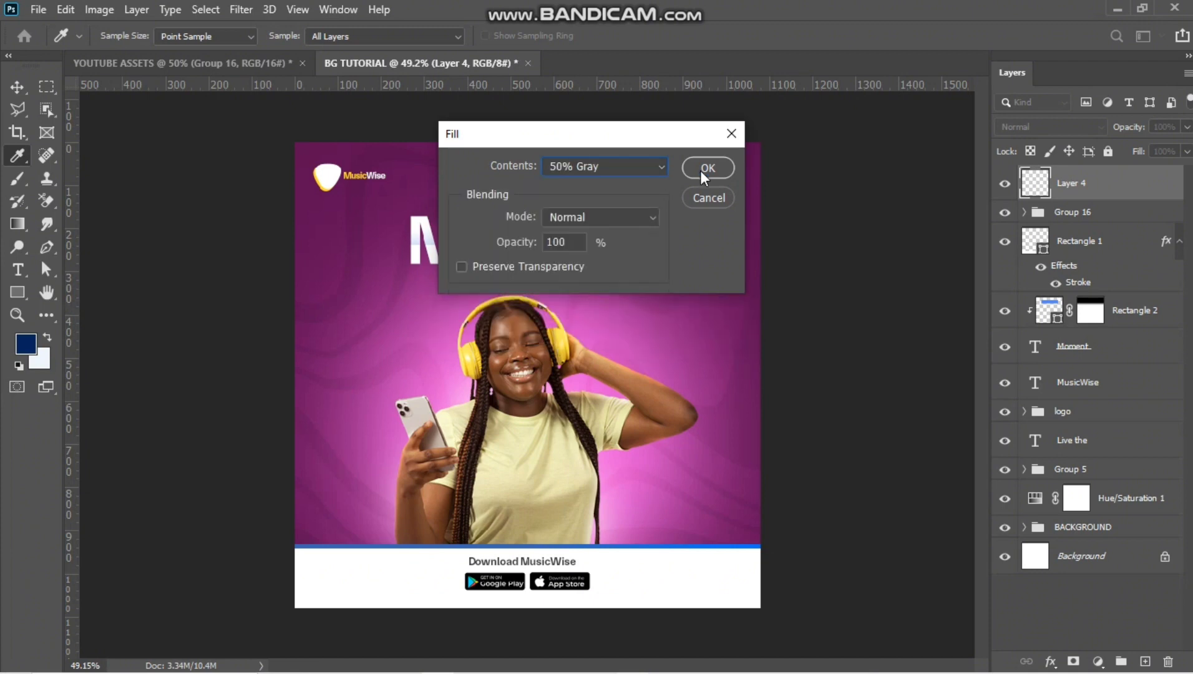
click(688, 173)
key(v)
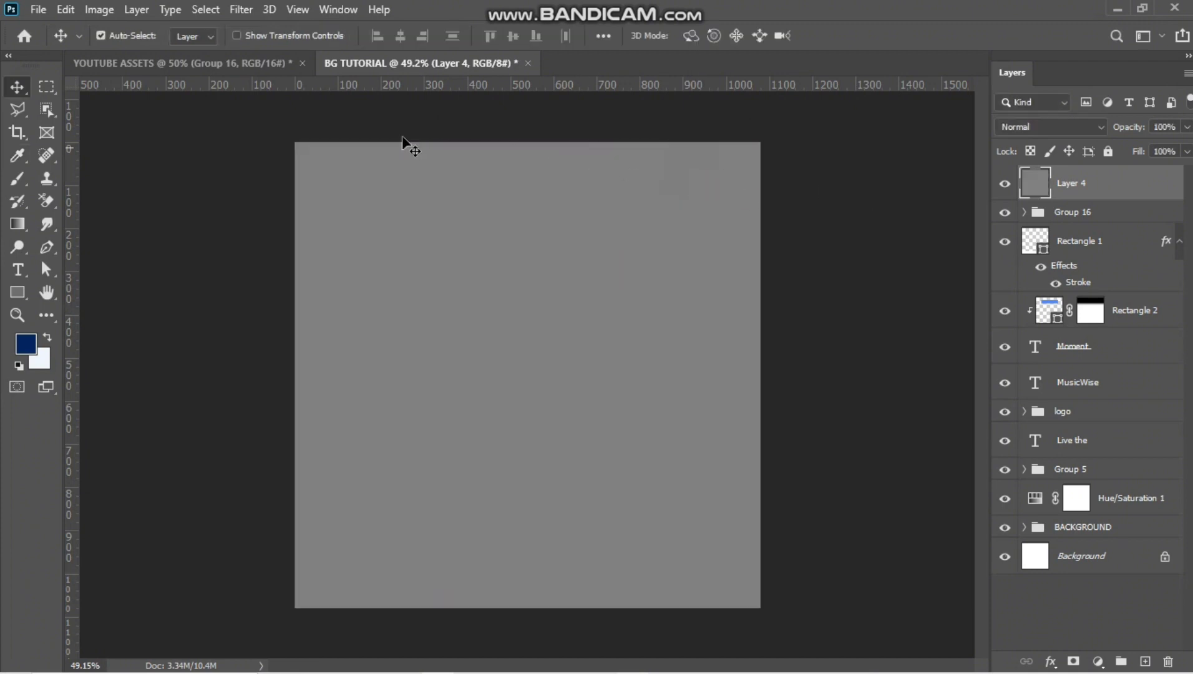
Step: Apply an Add Noise filter to the gray layer with amount 5%, Gaussian distribution and Monochromatic on
click(250, 9)
mouse_move(262, 256)
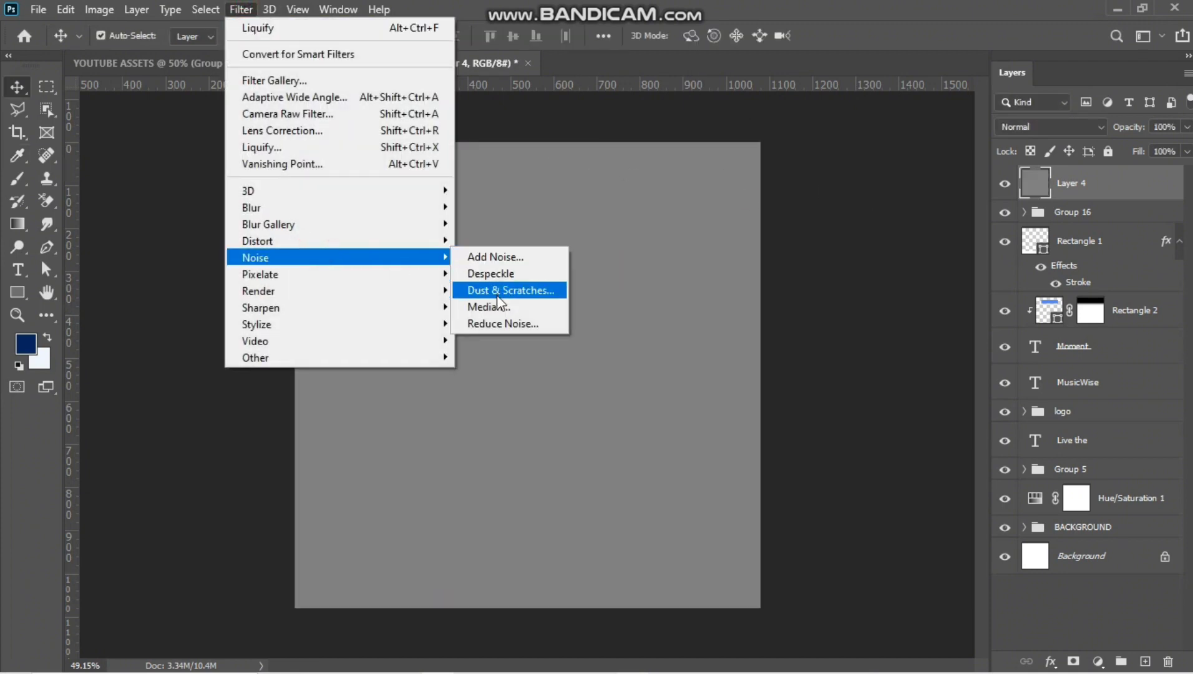
click(492, 257)
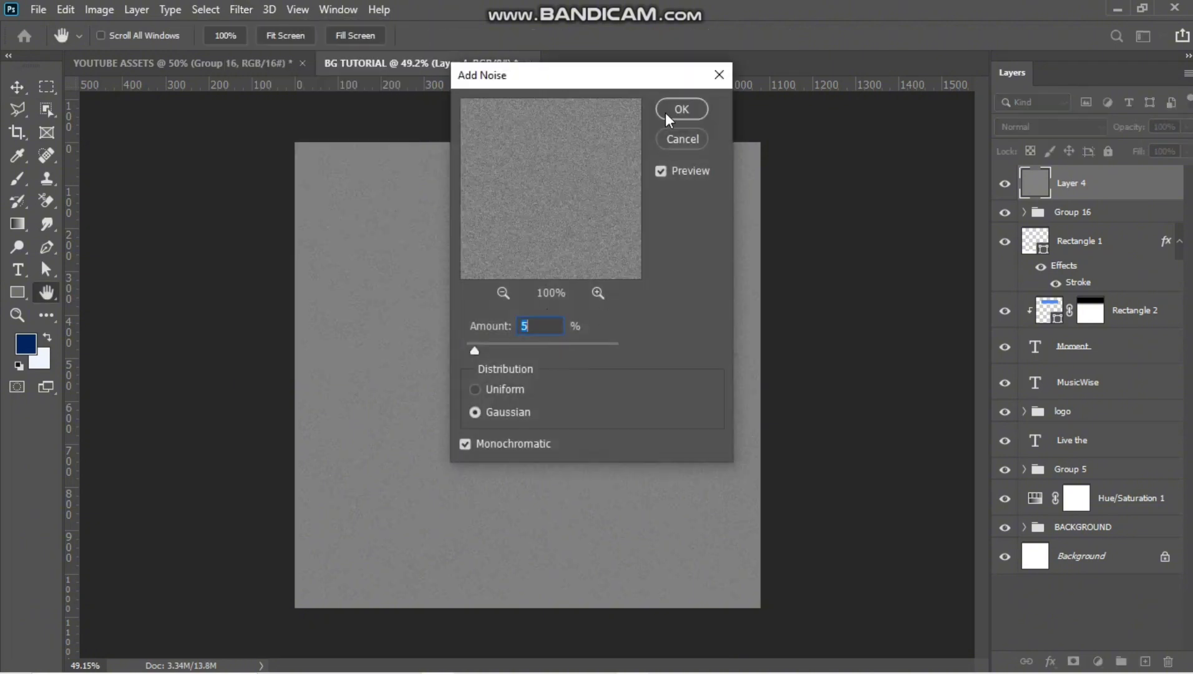
click(666, 113)
Step: Blend the noise layer in Overlay mode at 70% opacity, and hide it
click(1051, 127)
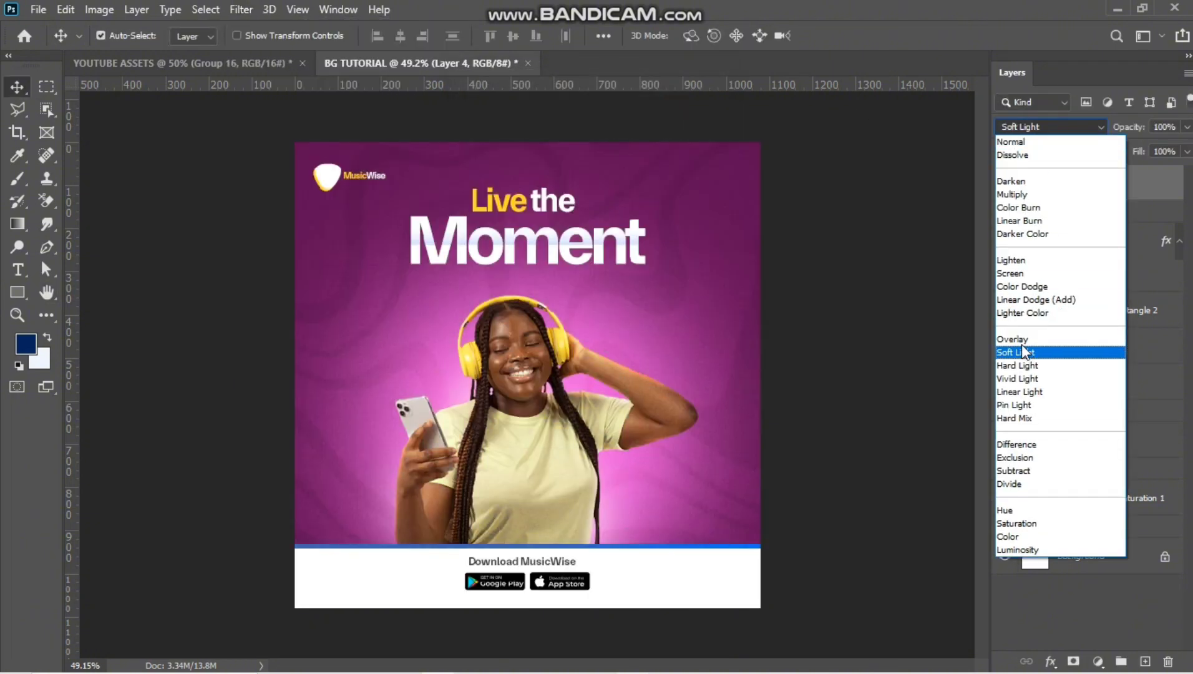
click(1023, 342)
drag(1125, 128, 1107, 133)
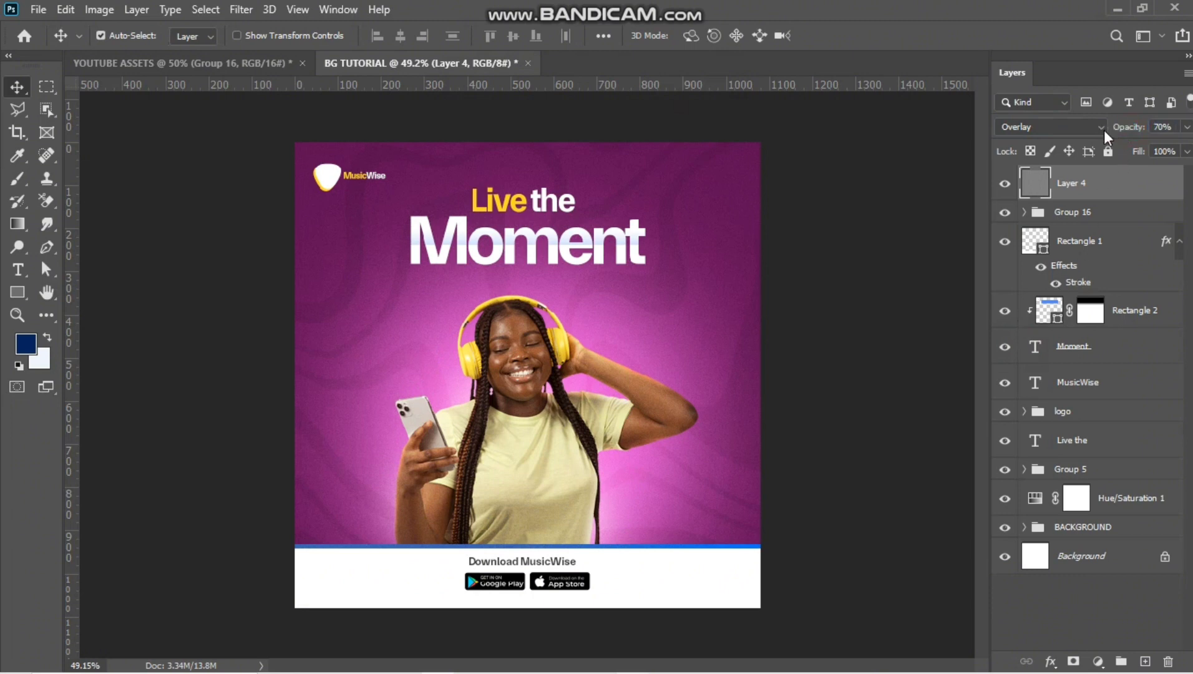
scroll(640, 307, down, 2)
scroll(640, 306, up, 2)
click(1005, 182)
Step: Recolor the start stop of the footer Rectangle 1's gradient stroke to purple b33ab4
click(734, 562)
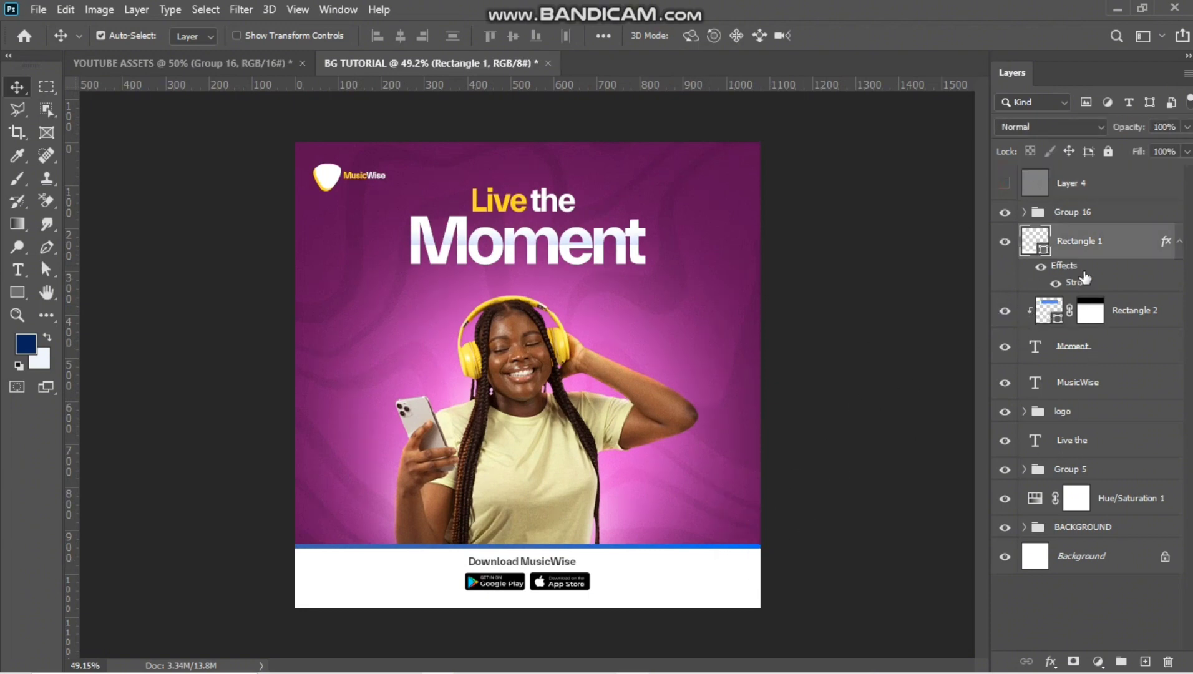
double_click(1113, 291)
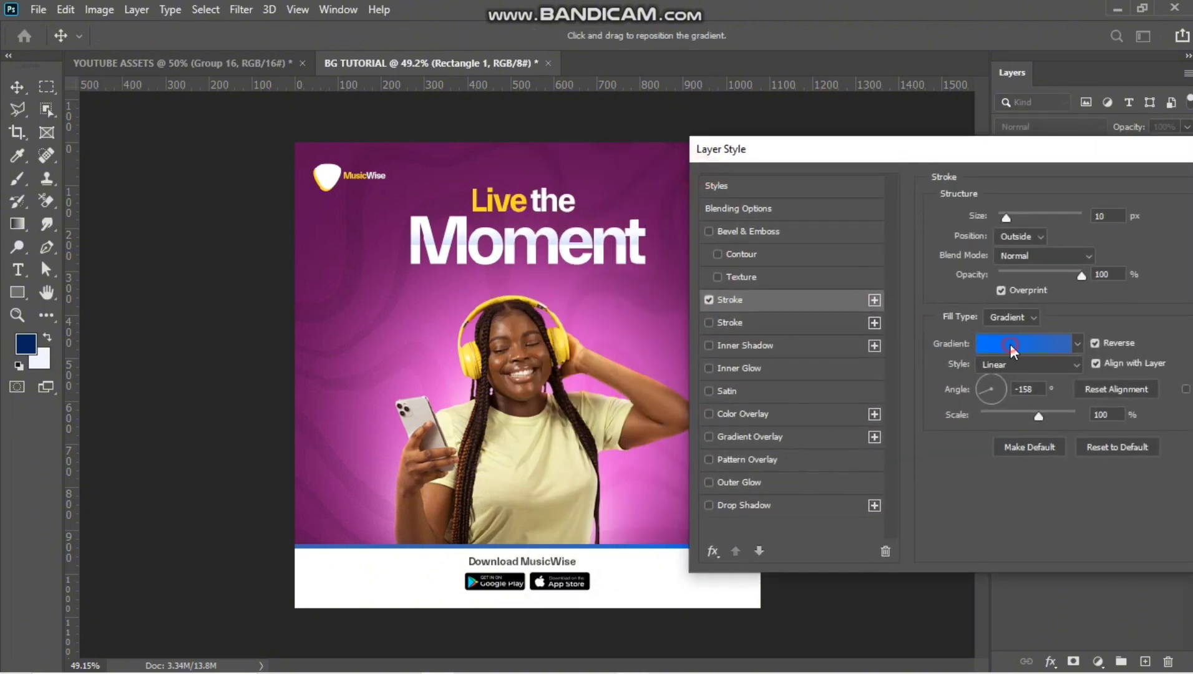
click(1010, 344)
click(786, 447)
click(867, 520)
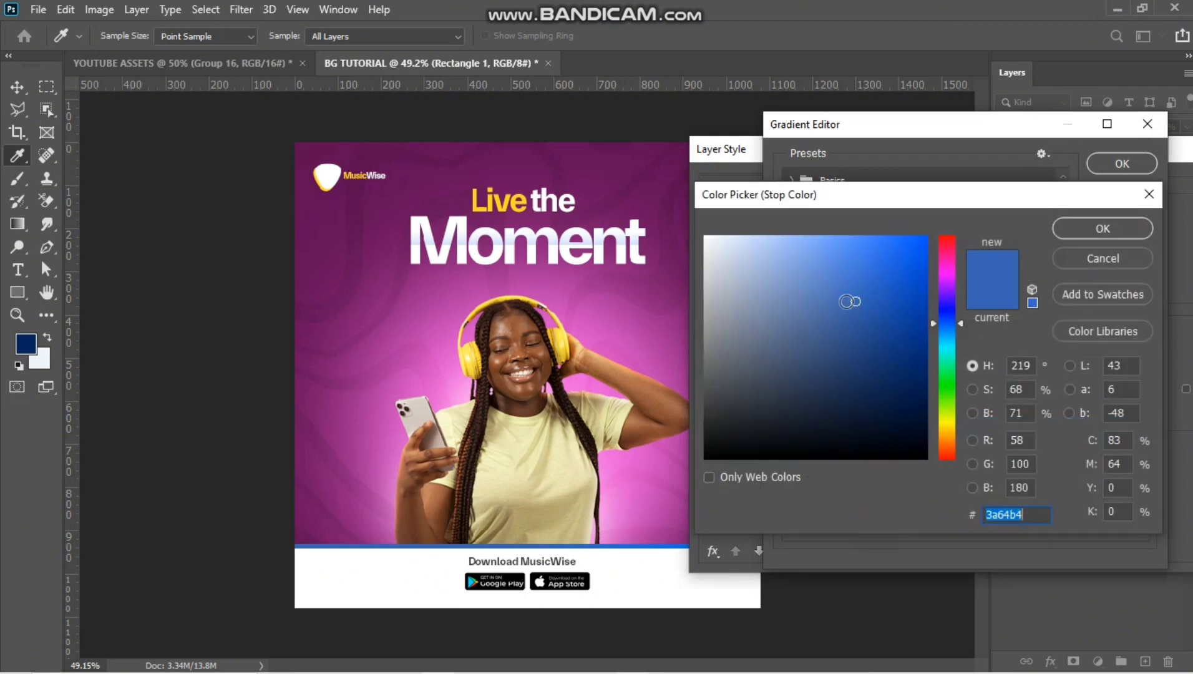
drag(947, 303, 944, 273)
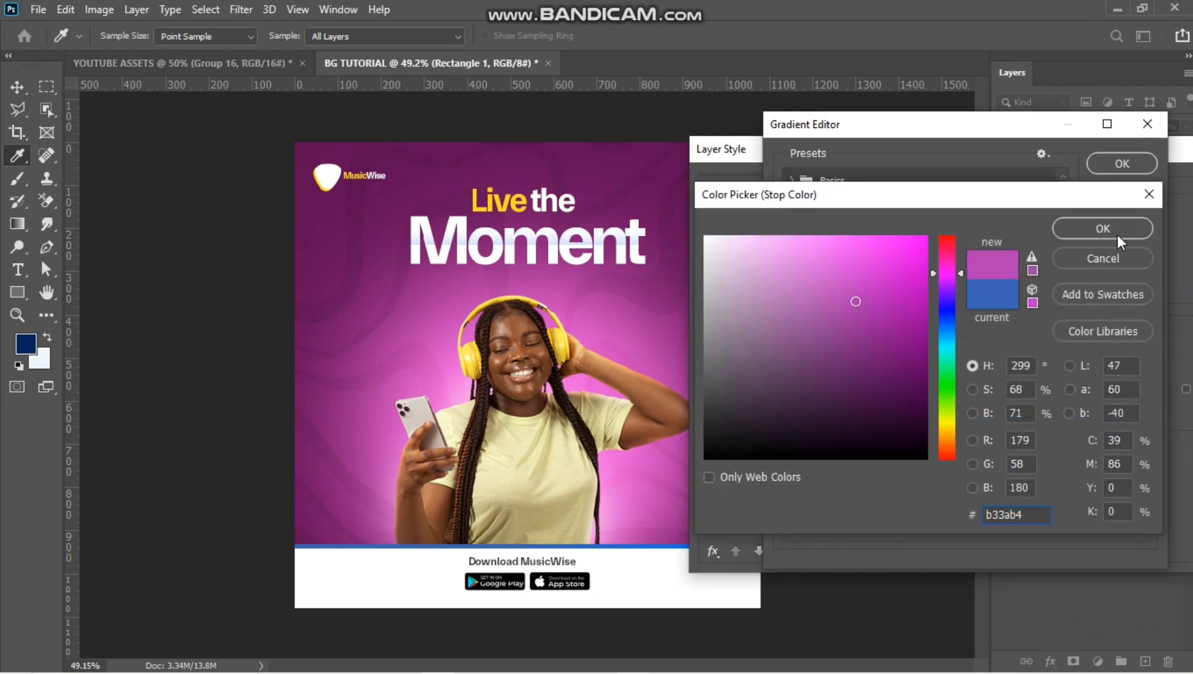
click(1107, 229)
Step: Change the end stop of the footer stroke's gradient to magenta f600ff and apply the layer style
click(1137, 447)
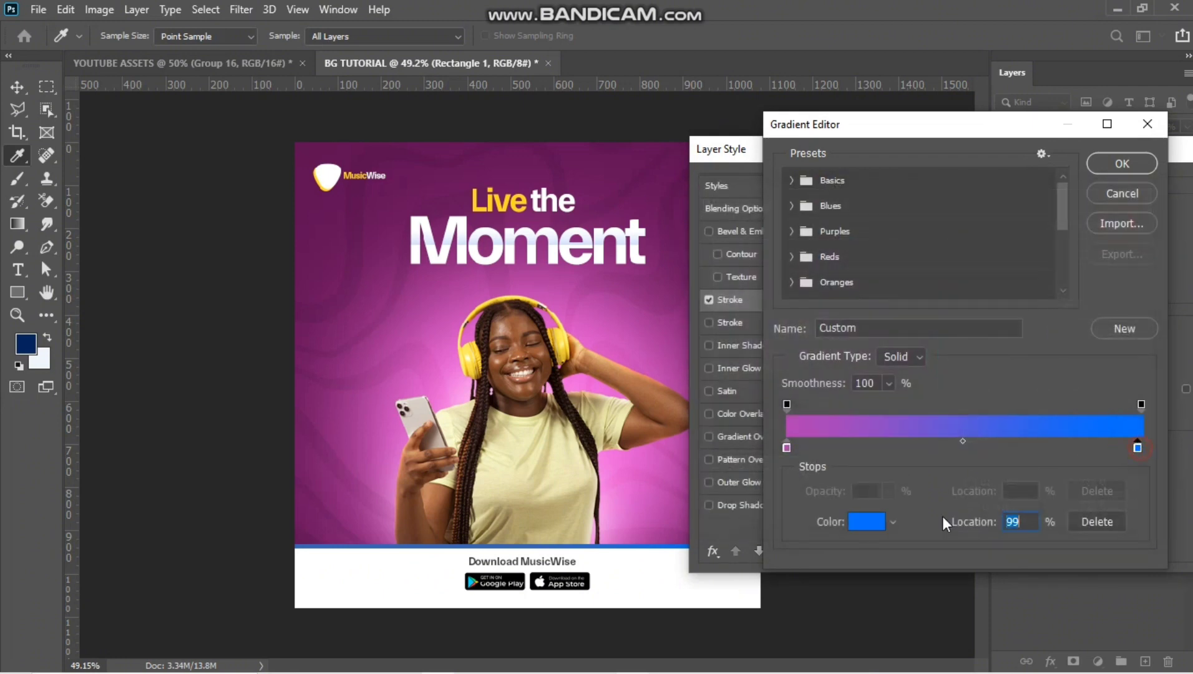
click(872, 524)
drag(946, 320, 950, 275)
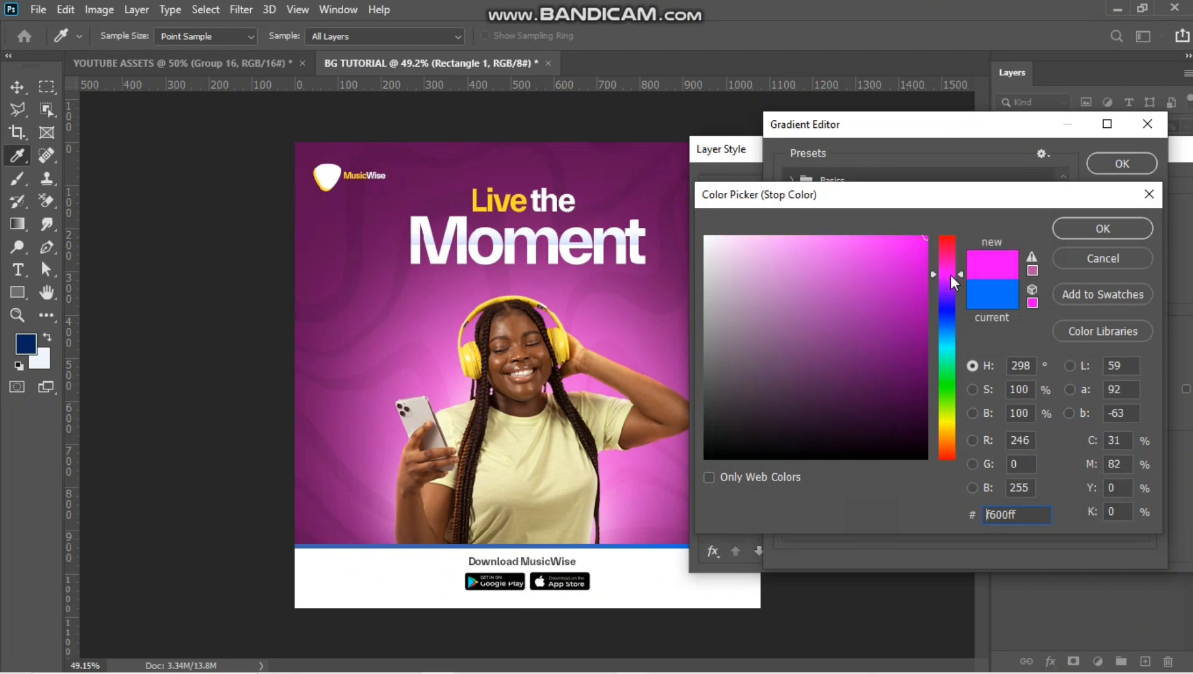
click(1102, 229)
click(1105, 161)
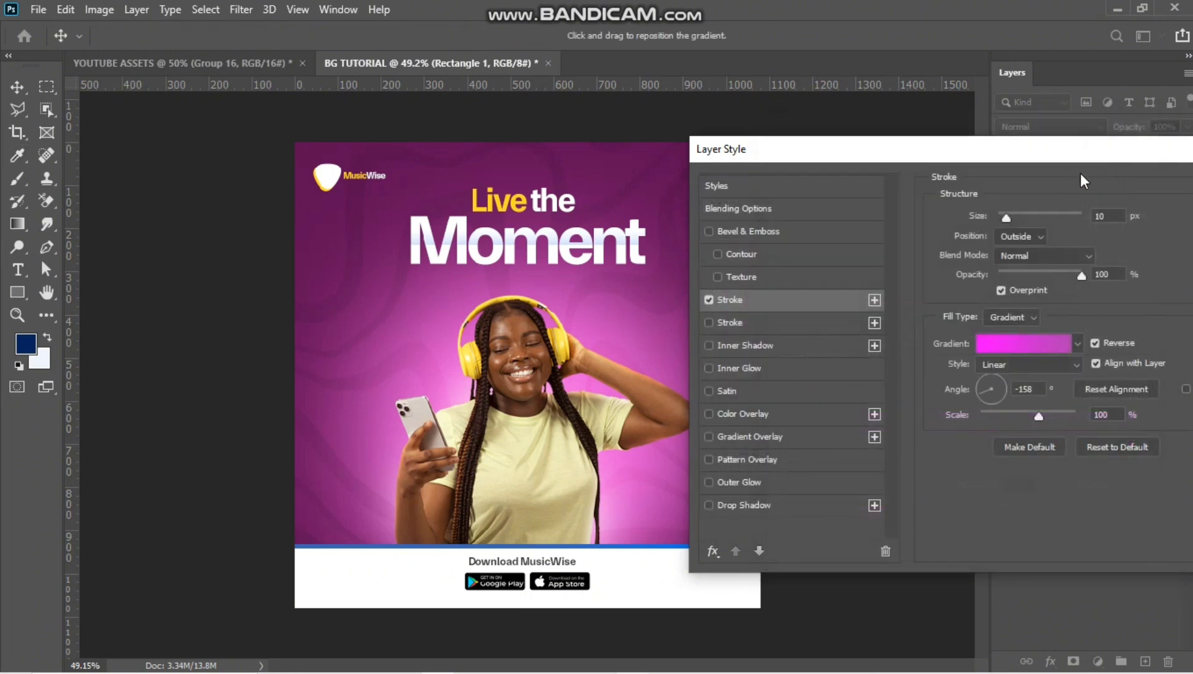
click(1112, 210)
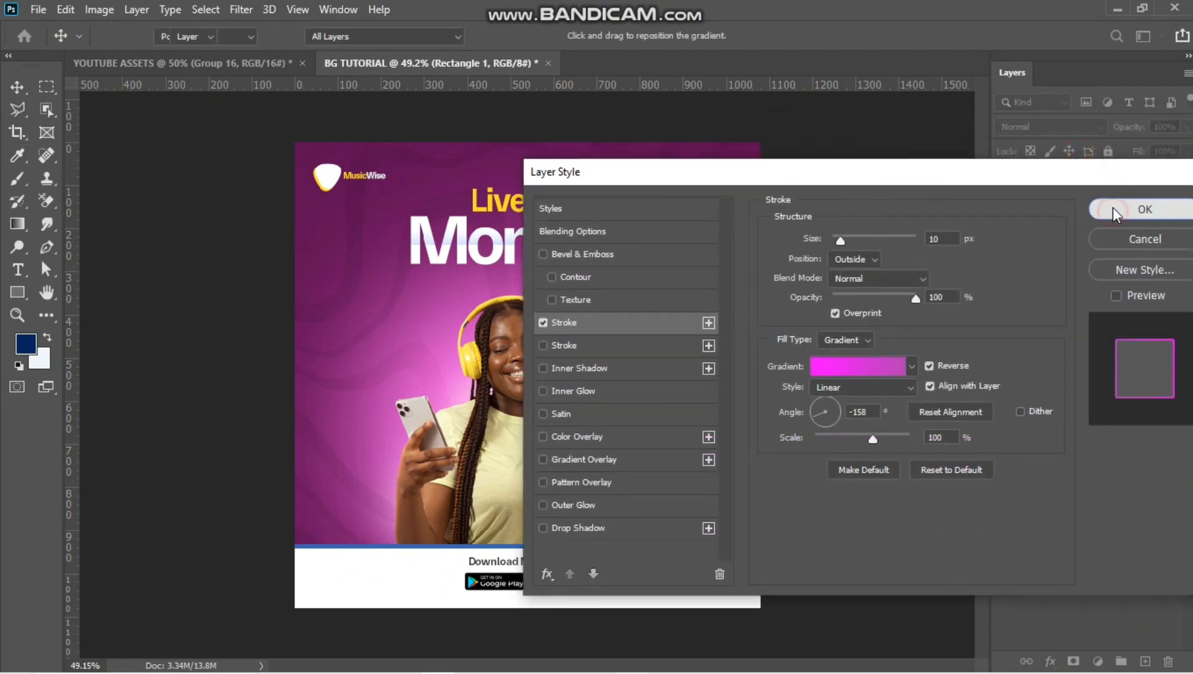
Step: Turn the Layer 4 noise layer's visibility back on and open the list of adjustment layer types
click(1038, 269)
click(1039, 269)
scroll(748, 384, down, 3)
scroll(700, 407, up, 2)
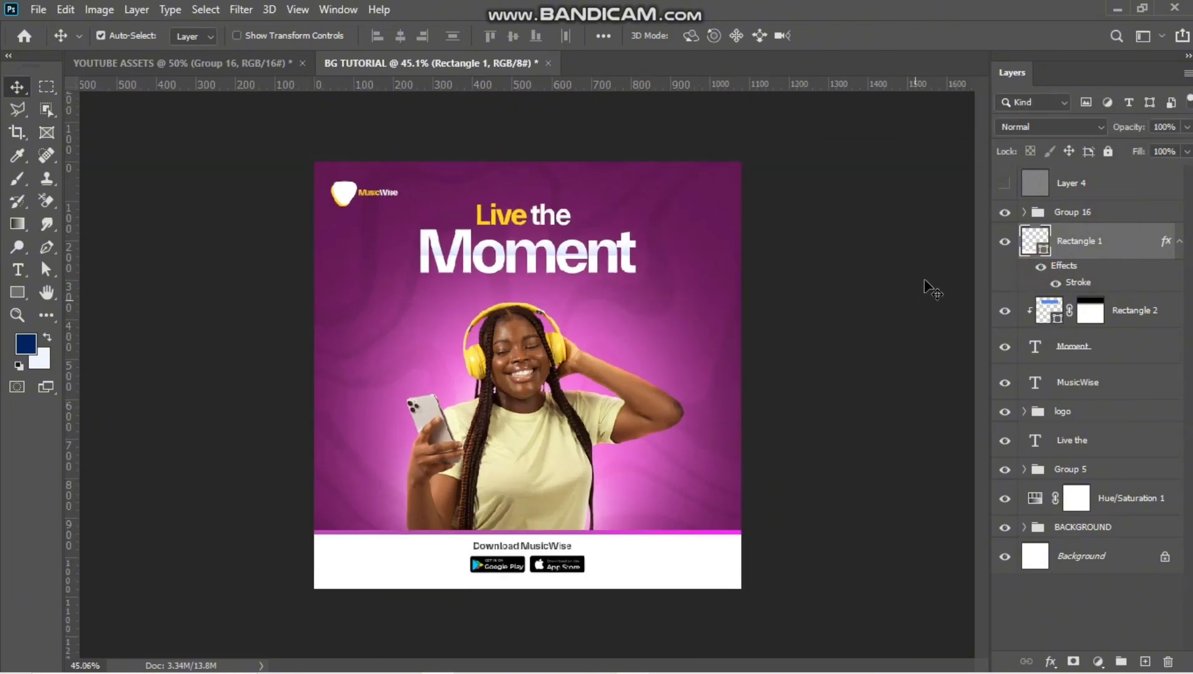
click(1001, 185)
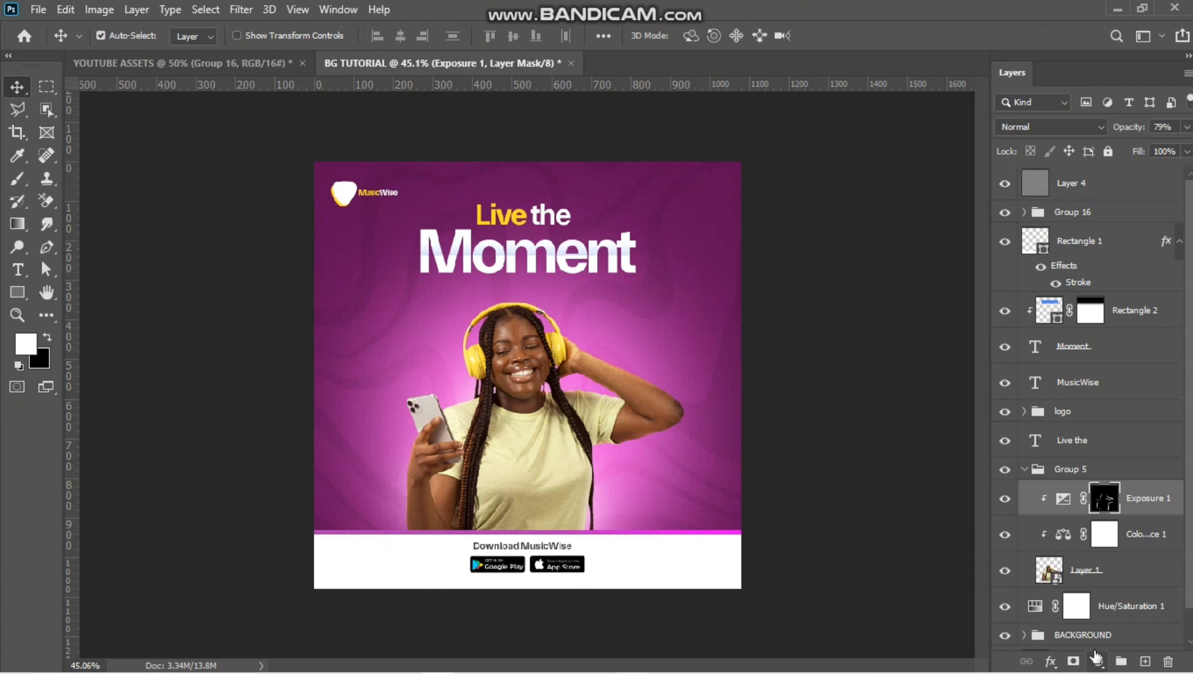
click(1097, 660)
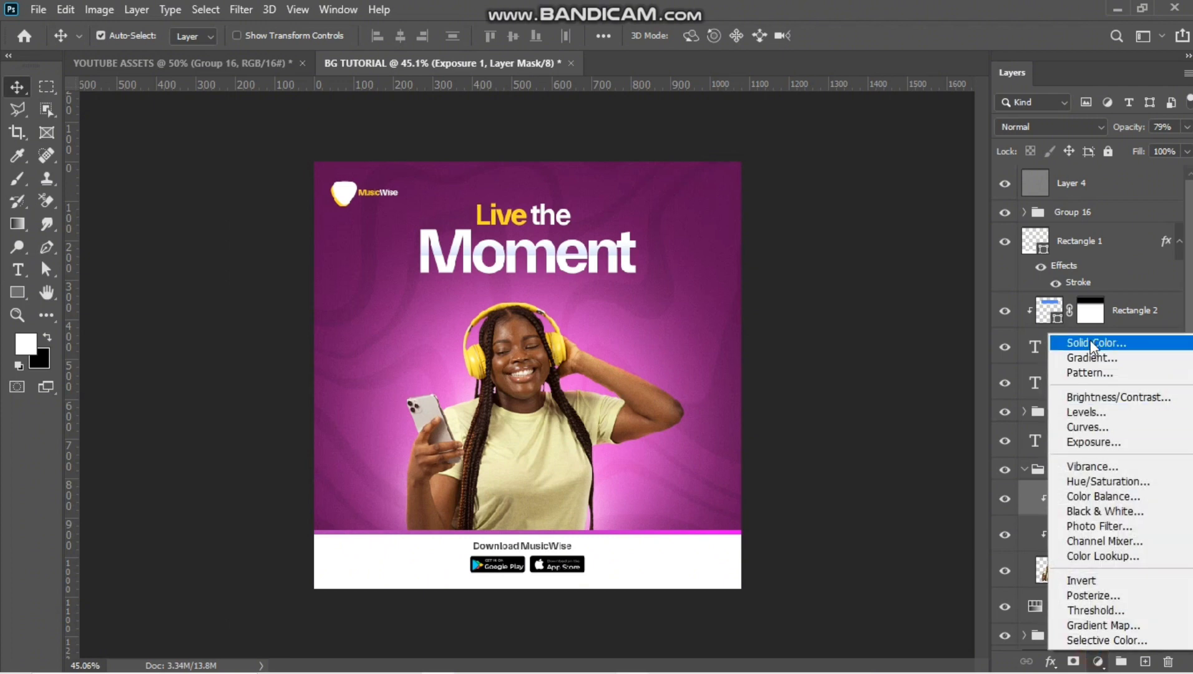
click(1082, 12)
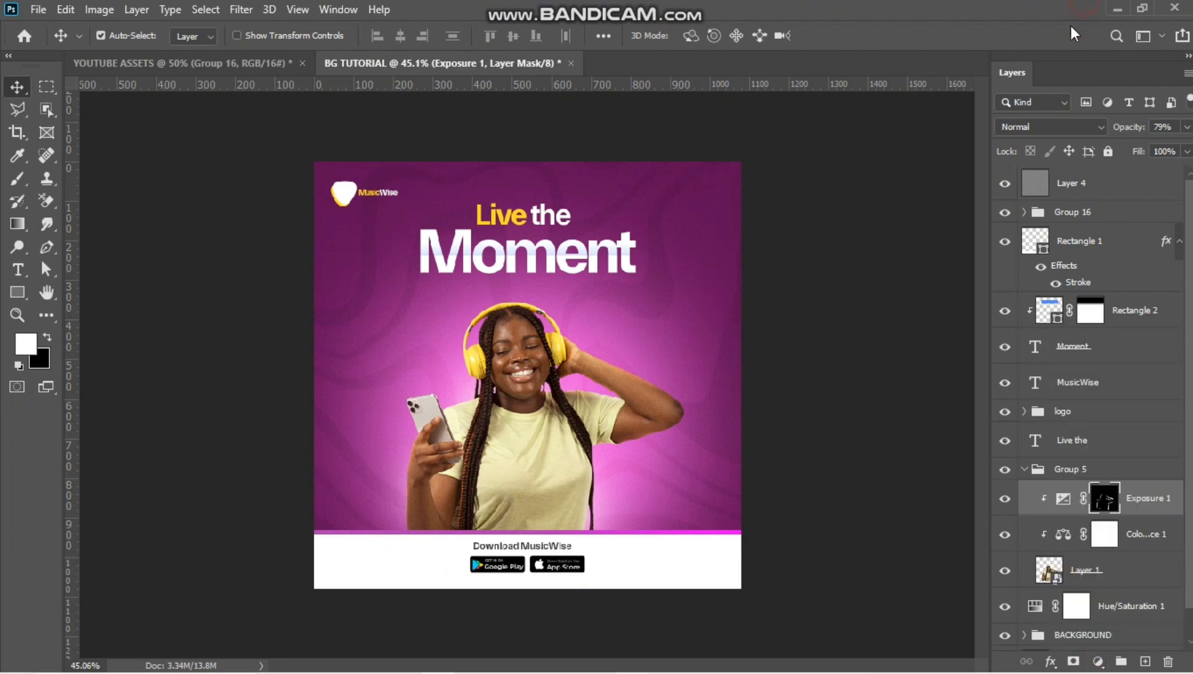
Step: Undo the latest changes including the footer stroke's recoloring, and make the Layer 4 noise layer visible
key(ctrl+z)
key(ctrl+z)
key(ctrl+z)
key(ctrl+z)
key(ctrl+z)
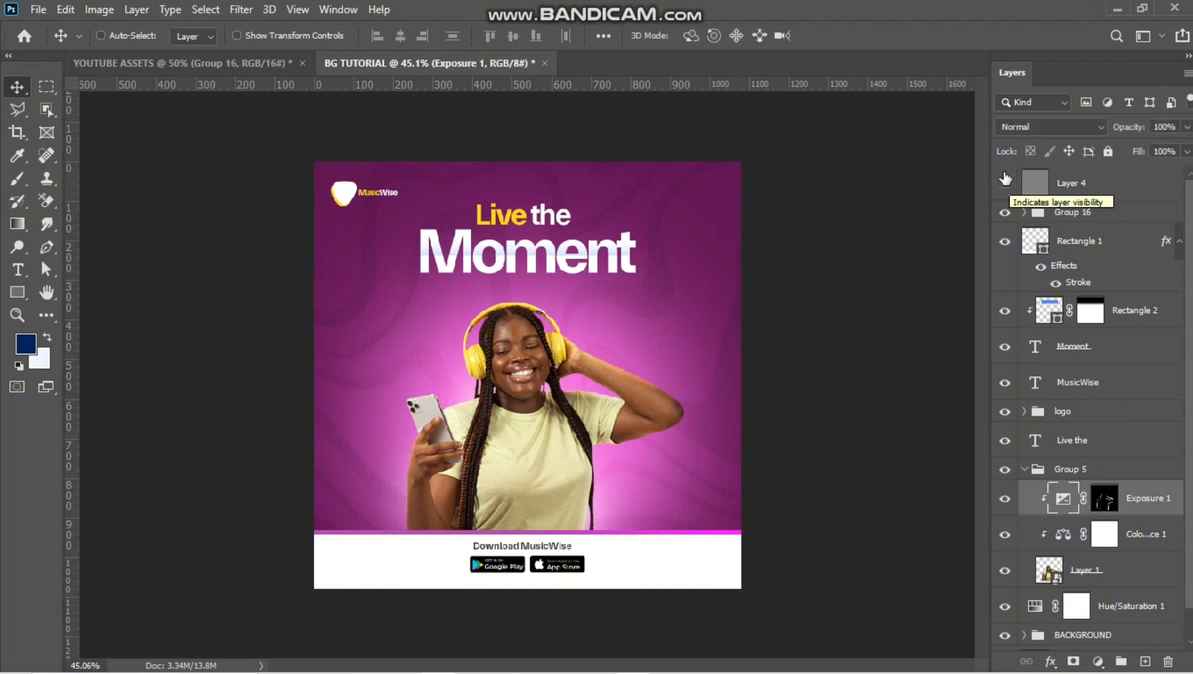
click(999, 191)
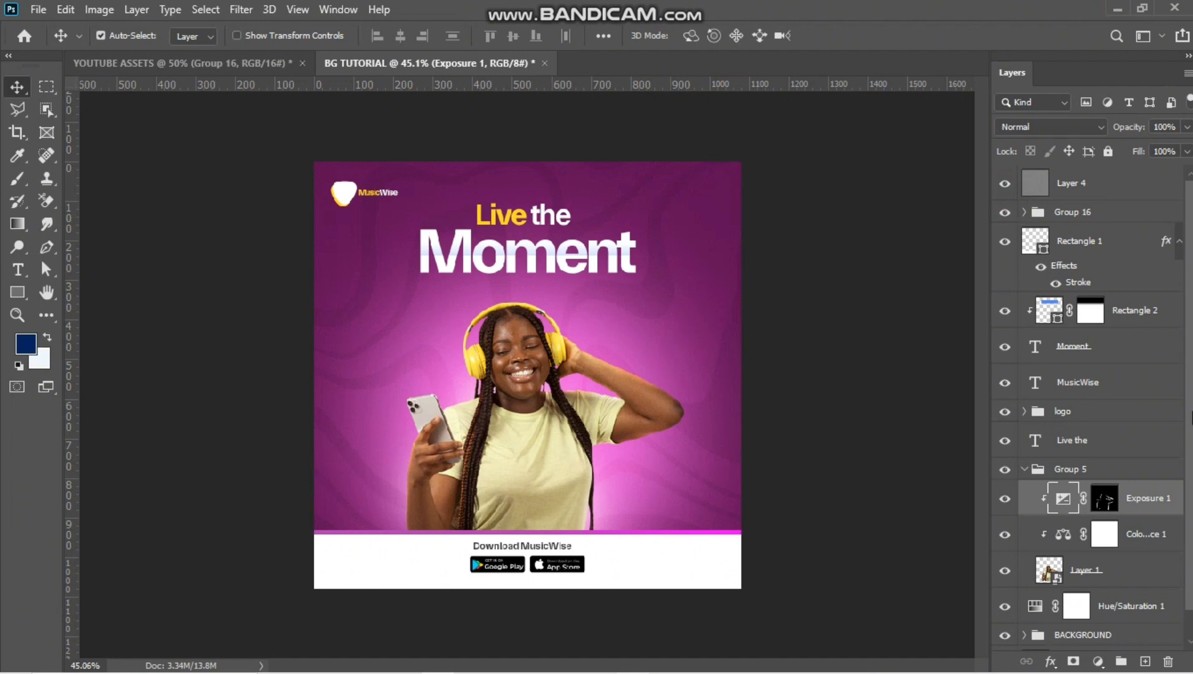
scroll(1185, 493, down, 1)
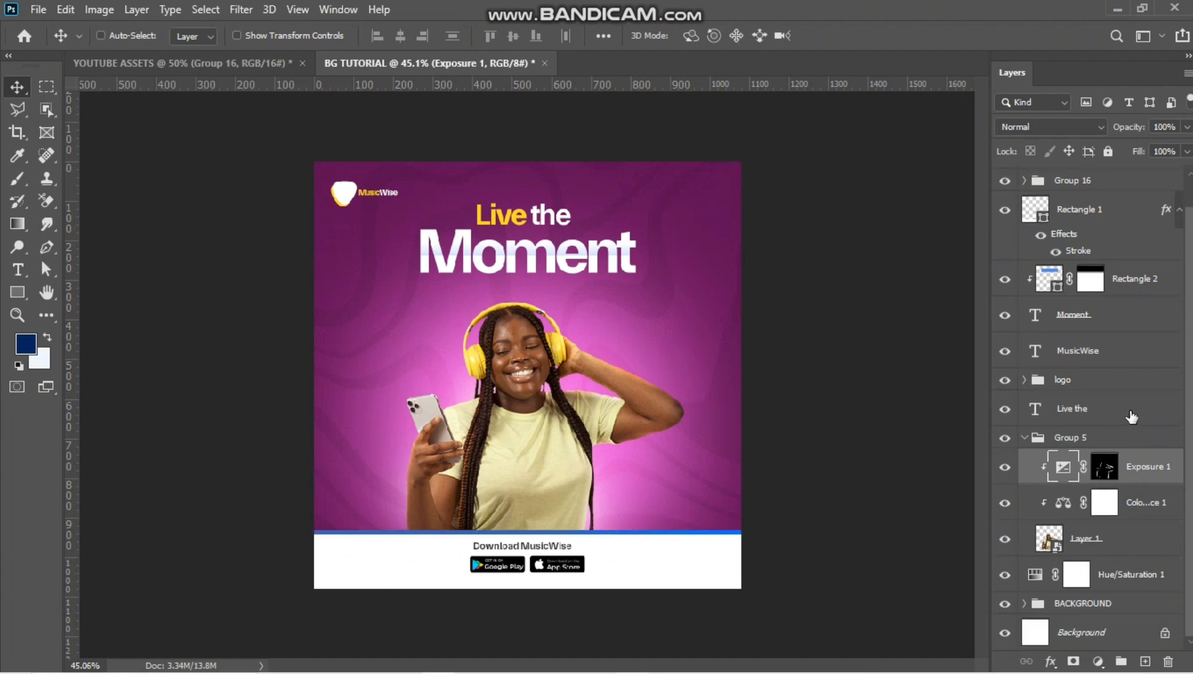
key(ctrl)
scroll(1090, 236, up, 1)
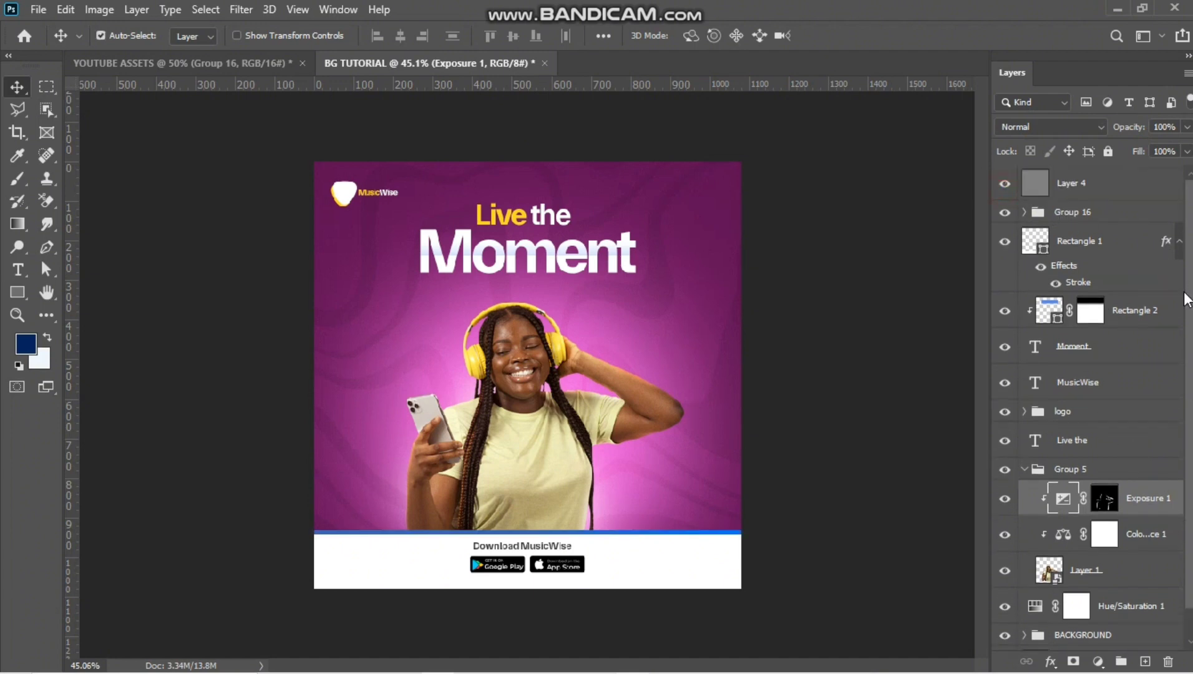
Step: Hide the Hue/Saturation 1 adjustment and save a copy of the blue version in Downloads as 1 in another file type
scroll(1189, 325, down, 1)
ctrl+click(1004, 574)
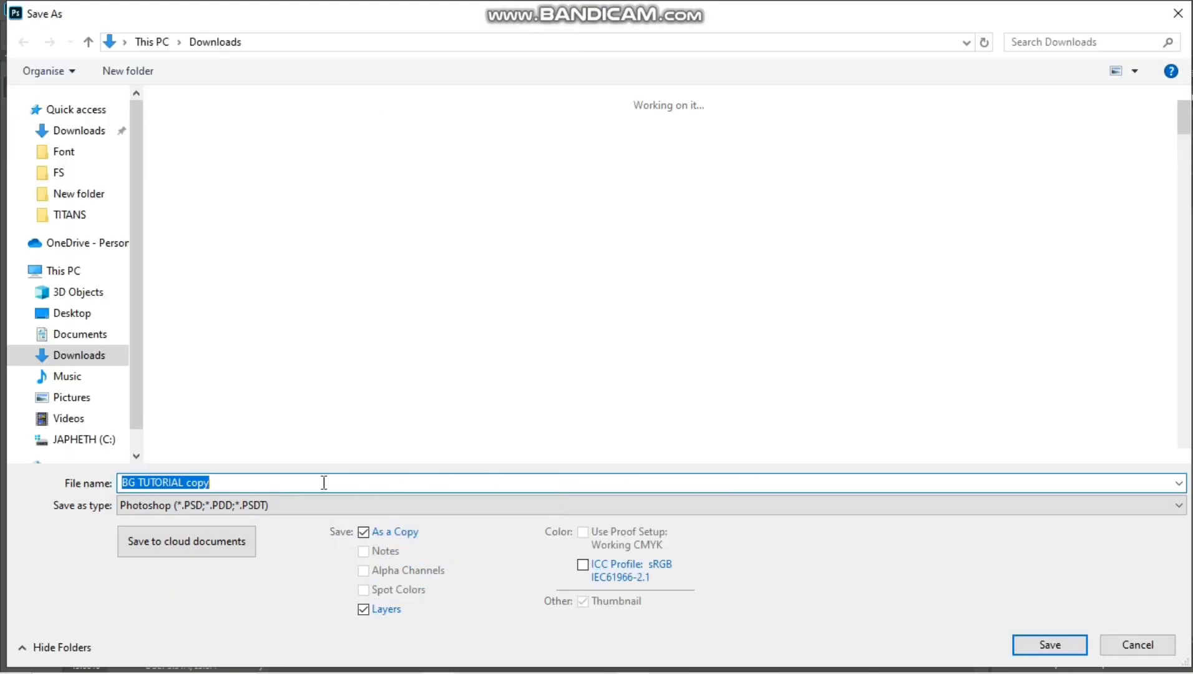
double_click(282, 484)
text(1)
click(267, 505)
click(623, 351)
click(1032, 649)
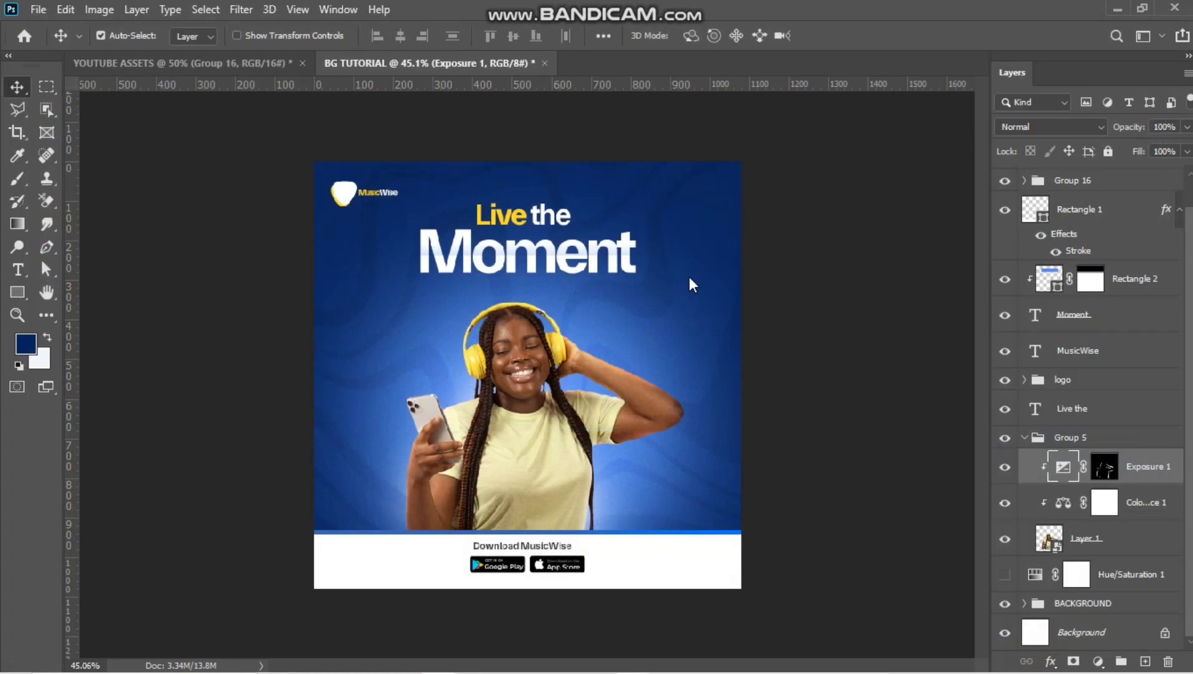
click(695, 153)
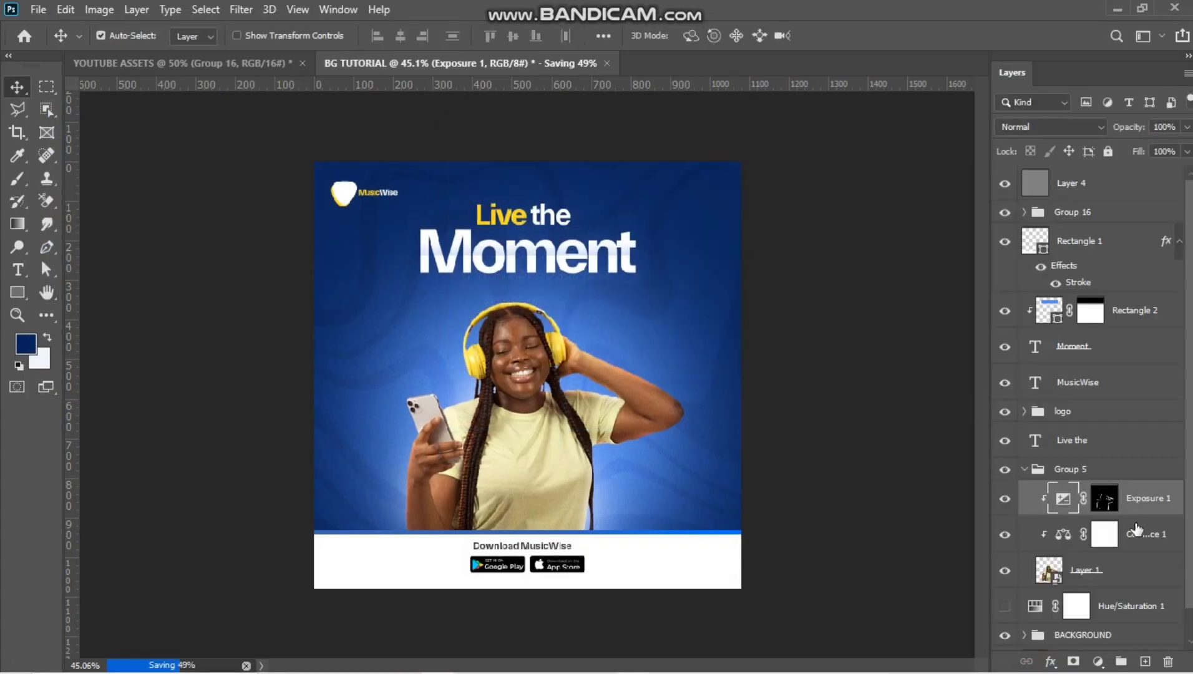
Step: Show the Hue/Saturation 1 adjustment again and recolor the start stop of the footer Rectangle 1's gradient stroke to a purple-magenta hue
click(1002, 607)
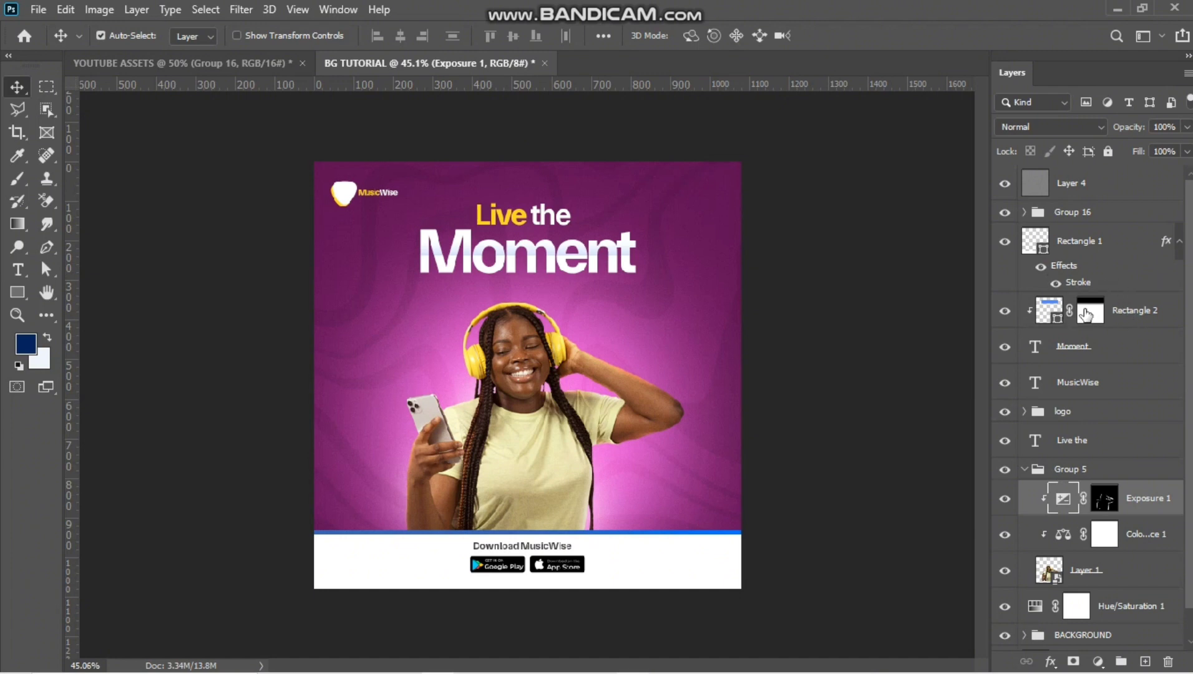
double_click(1108, 284)
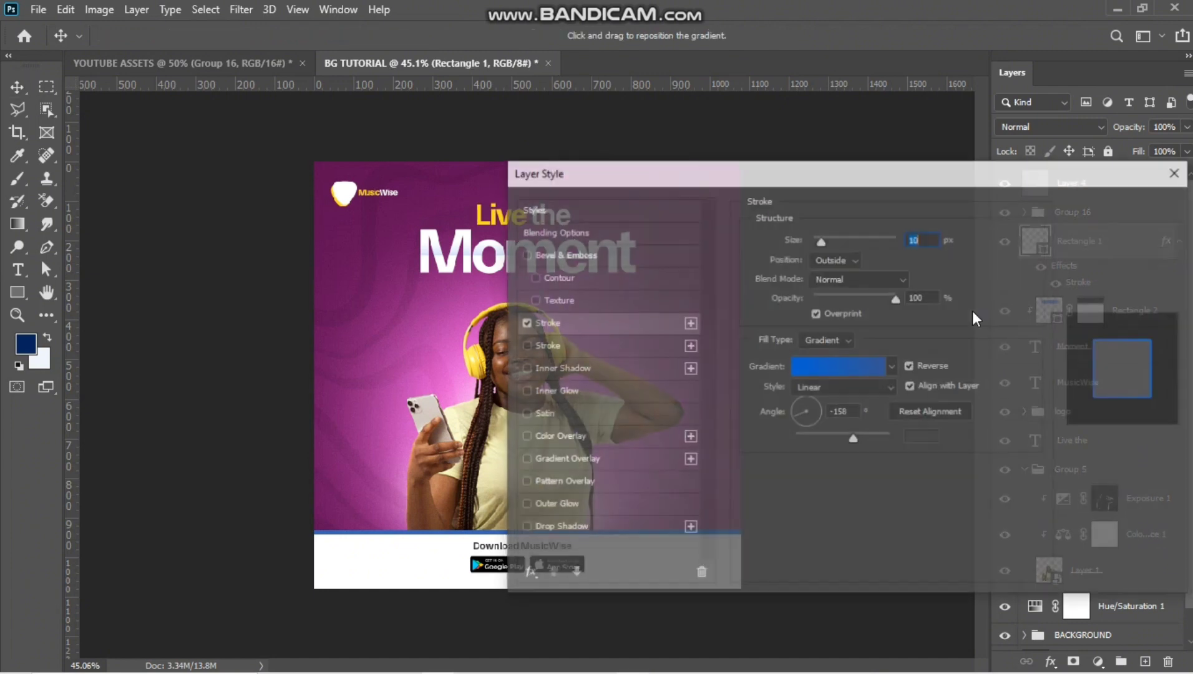
click(804, 366)
click(786, 447)
click(865, 527)
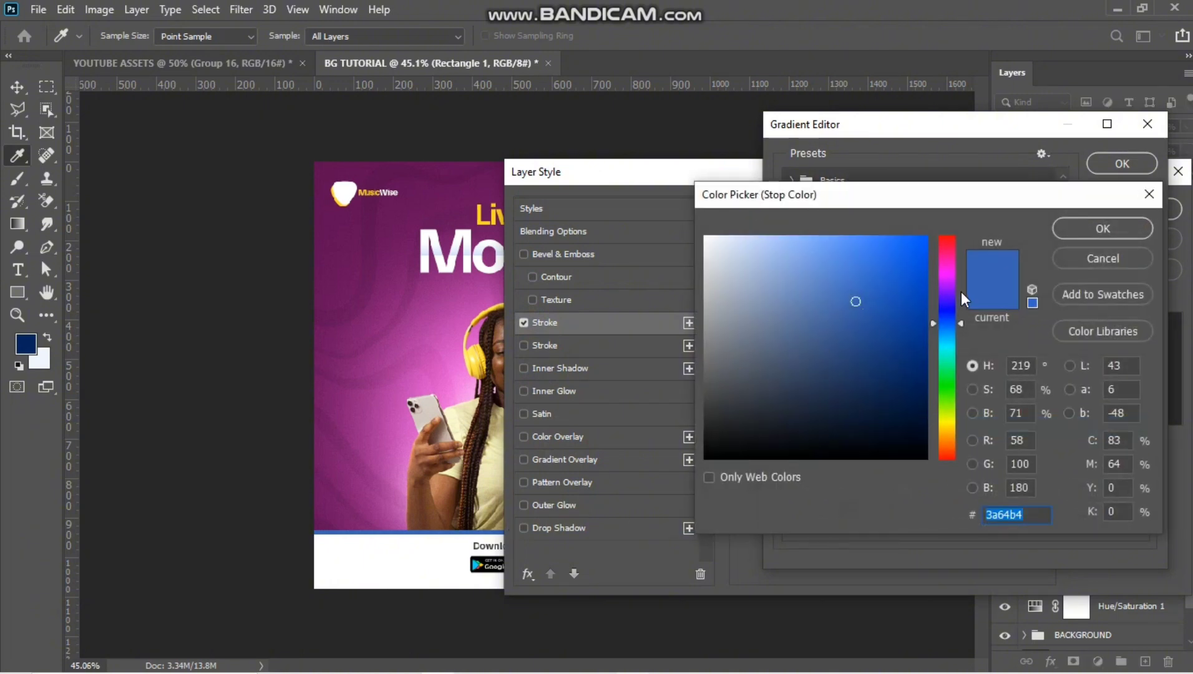
click(950, 273)
click(1103, 228)
Step: Recolor the other stop of the footer stroke's gradient to bright magenta ff00ea and apply the layer style
click(1137, 447)
click(866, 521)
click(952, 273)
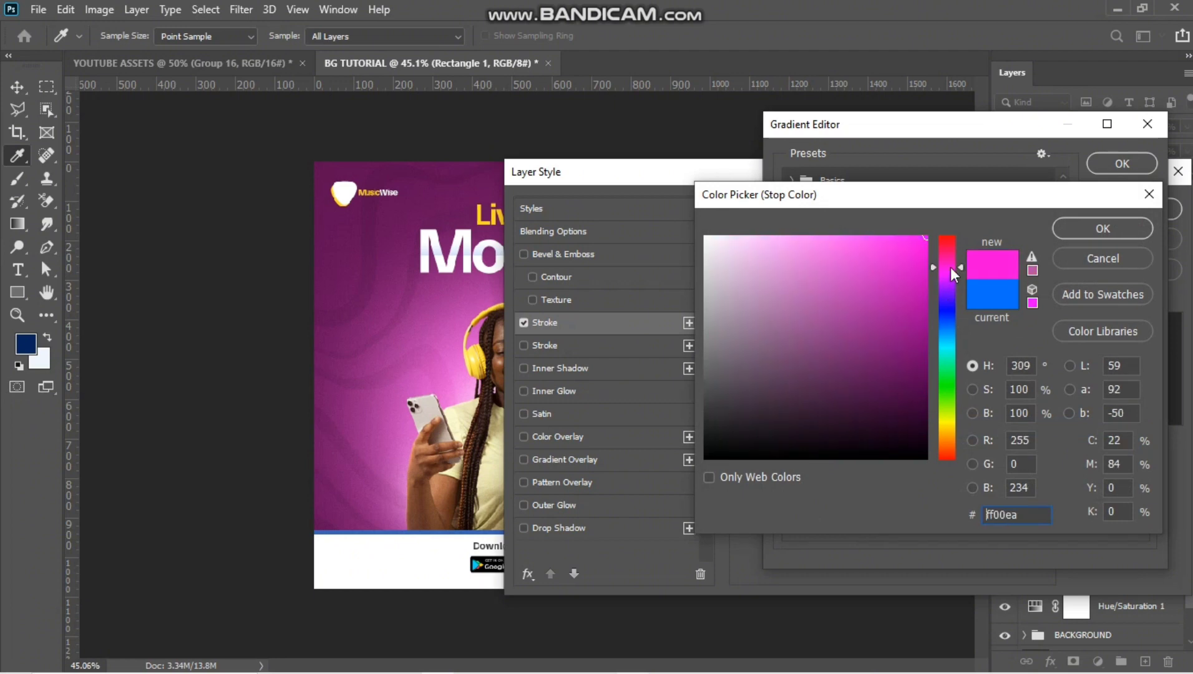
click(1102, 228)
click(1122, 163)
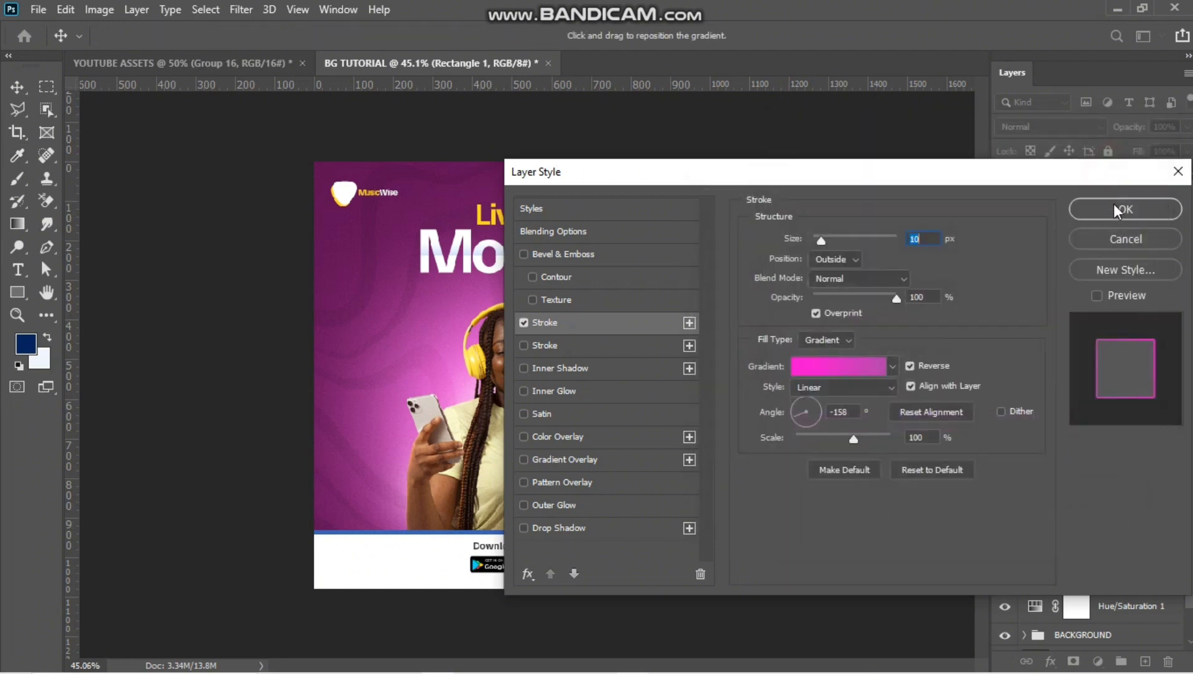
click(1069, 214)
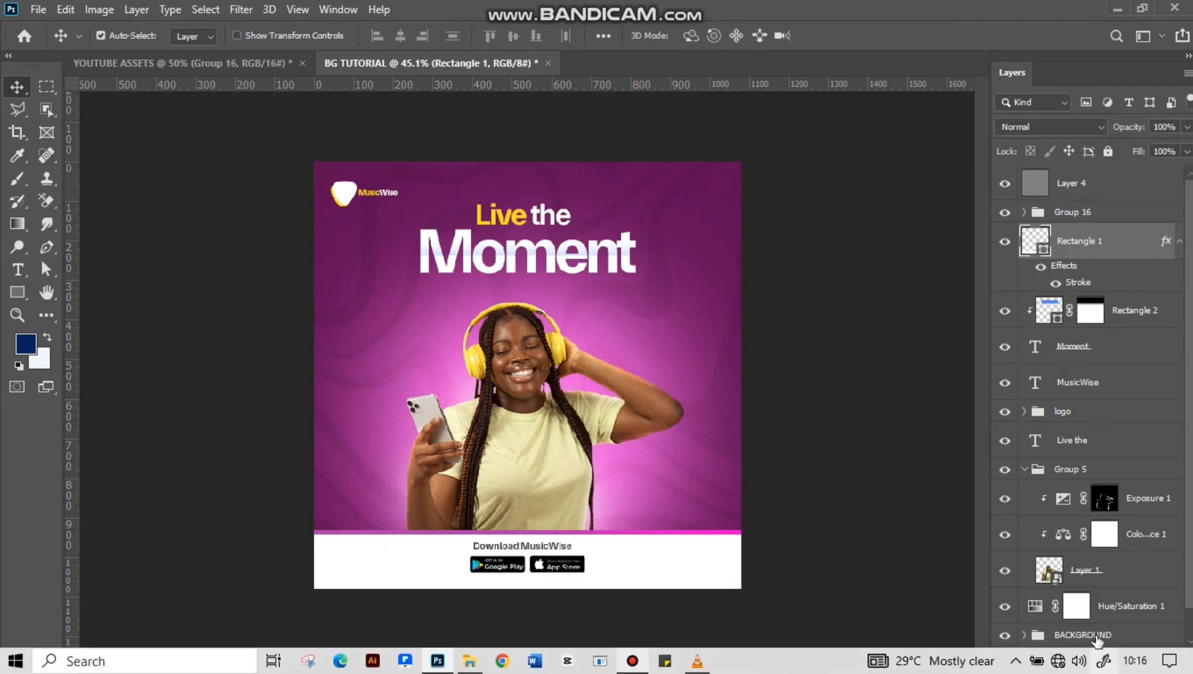
Step: Add a Solid Color fill layer in magenta ff00ea above Rectangle 1 and set its blend mode to Screen
click(1097, 661)
click(1096, 353)
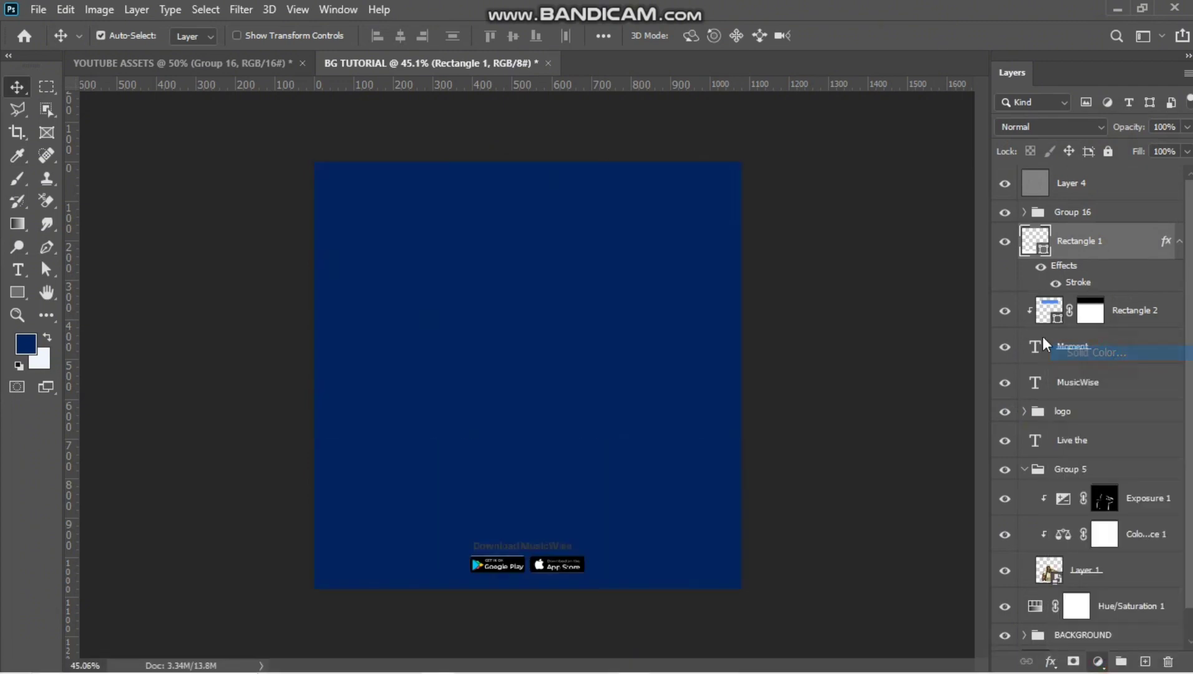
drag(834, 274, 961, 227)
click(941, 270)
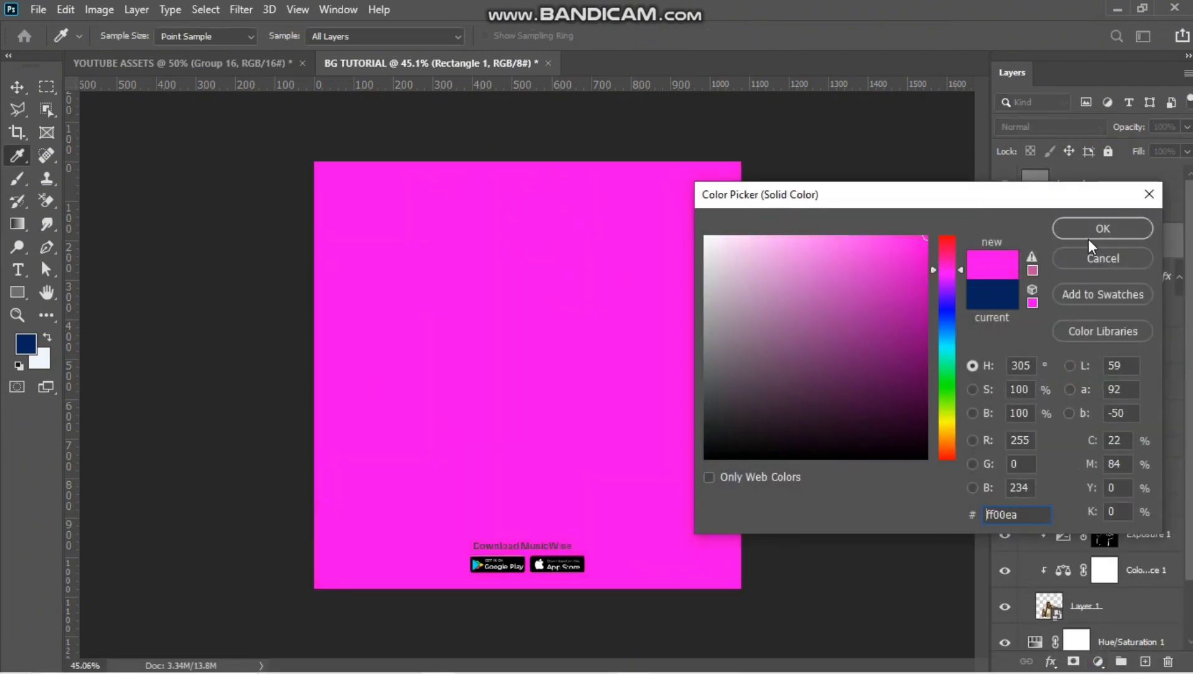
click(1064, 231)
click(1054, 126)
click(1023, 273)
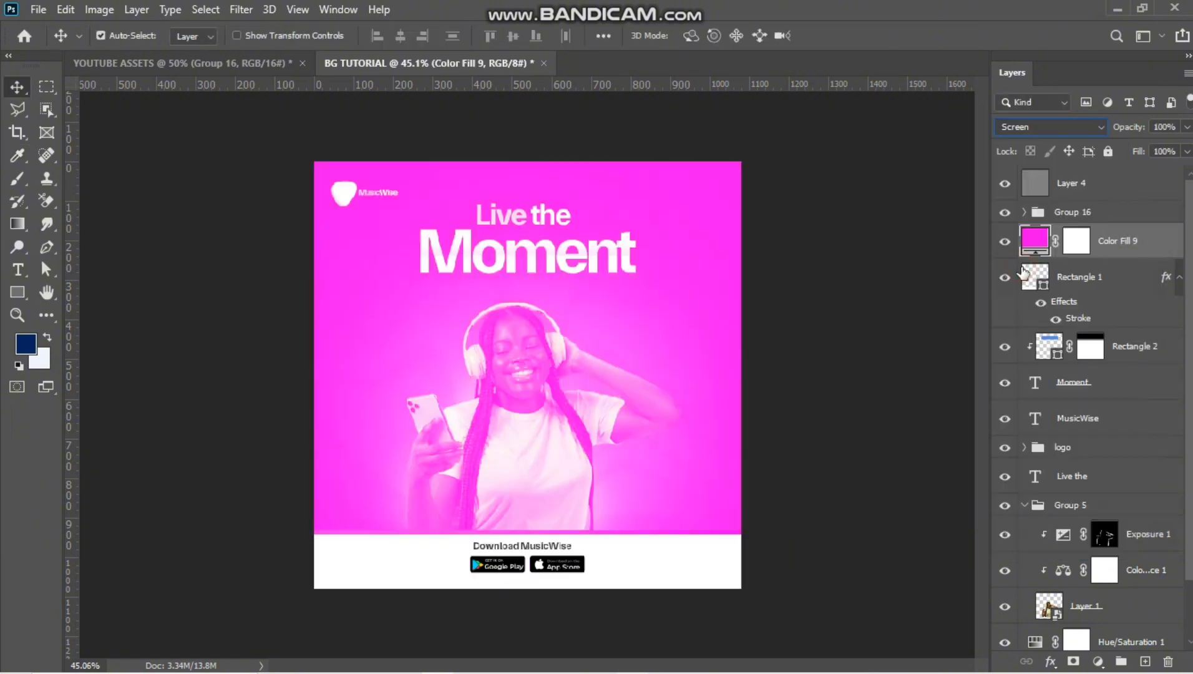
Step: Reset the foreground and background colors to default and invert the magenta fill layer's mask to black
click(1075, 242)
key(d)
key(ctrl+i)
Step: Paint white on the fill layer's mask with a 150 px brush over the braids below the headphones and the raised hand
key(b)
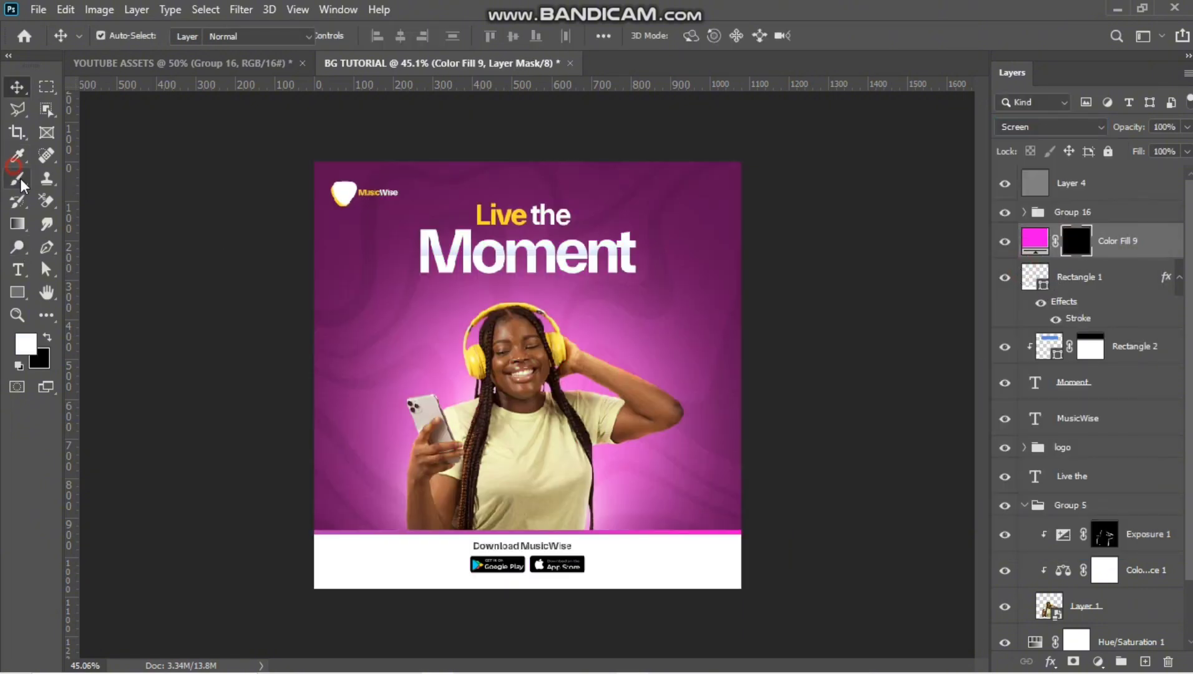
key(bracketleft)
key(bracketleft)
key(bracketleft)
key(bracketleft)
click(475, 379)
scroll(485, 415, up, 2)
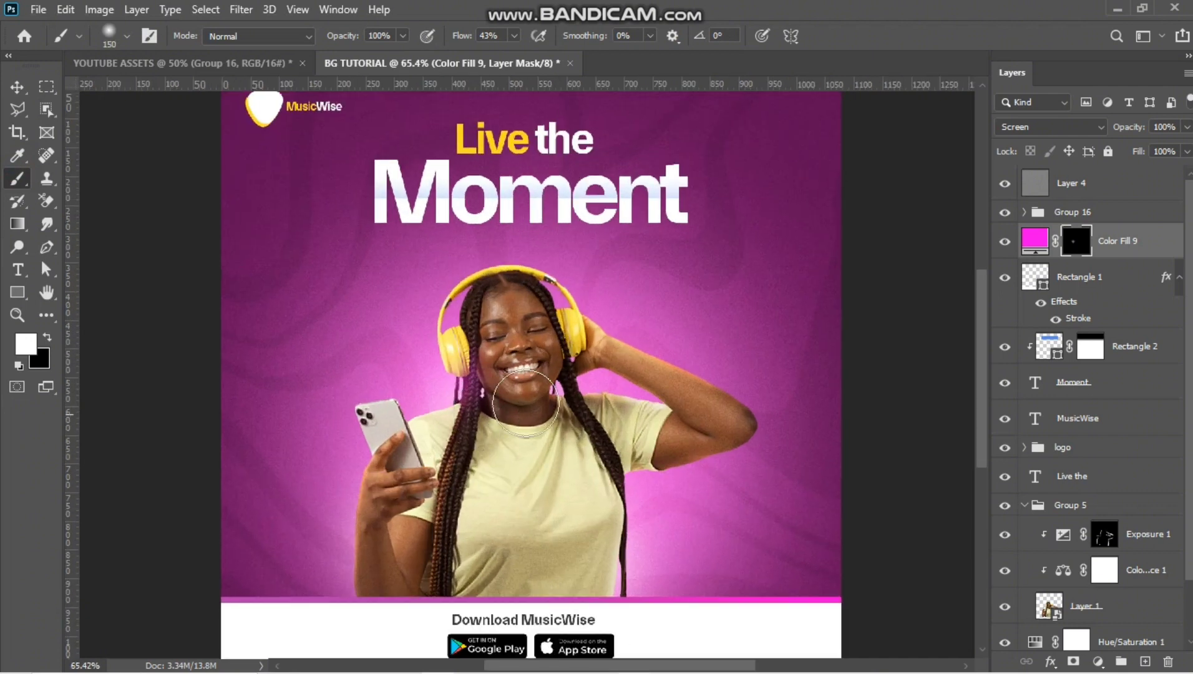
mouse_move(589, 305)
mouse_down()
mouse_move(614, 335)
mouse_move(603, 335)
mouse_move(592, 324)
mouse_move(650, 355)
mouse_move(642, 379)
mouse_up()
Step: Enlarge the brush to 200 px and dab magenta glow onto the braids beside the jaw on the phone-hand side
key(bracketleft)
key(bracketleft)
key(bracketright)
key(bracketright)
key(bracketright)
key(bracketright)
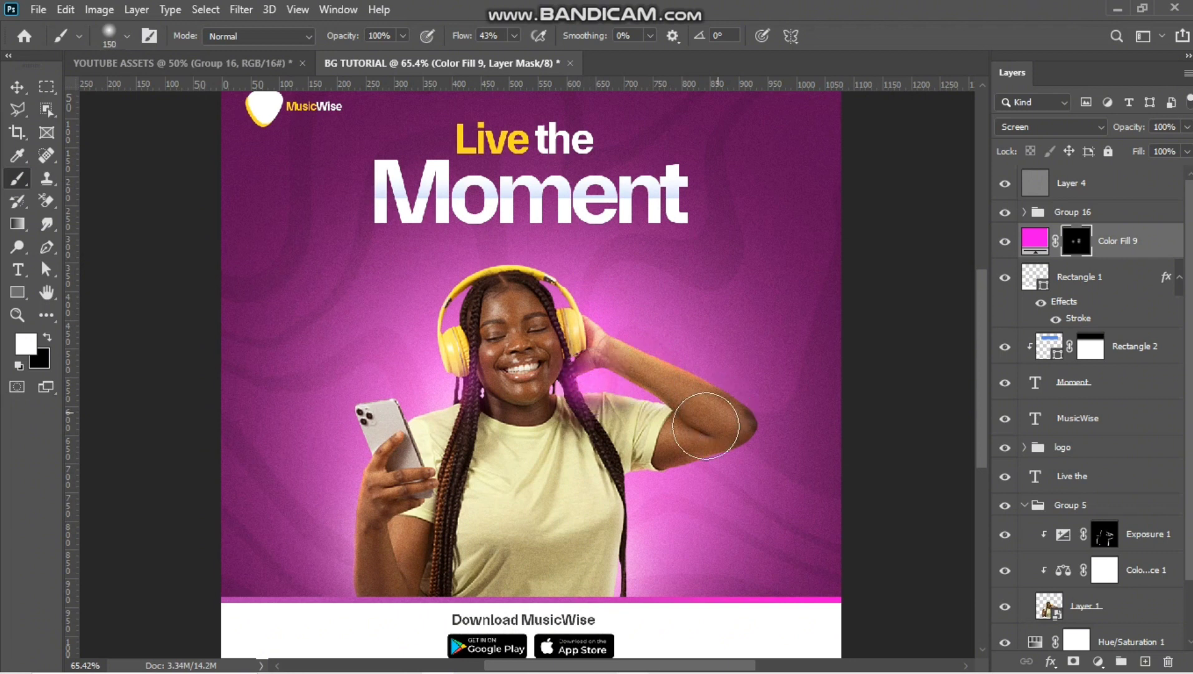
key(bracketright)
key(bracketright)
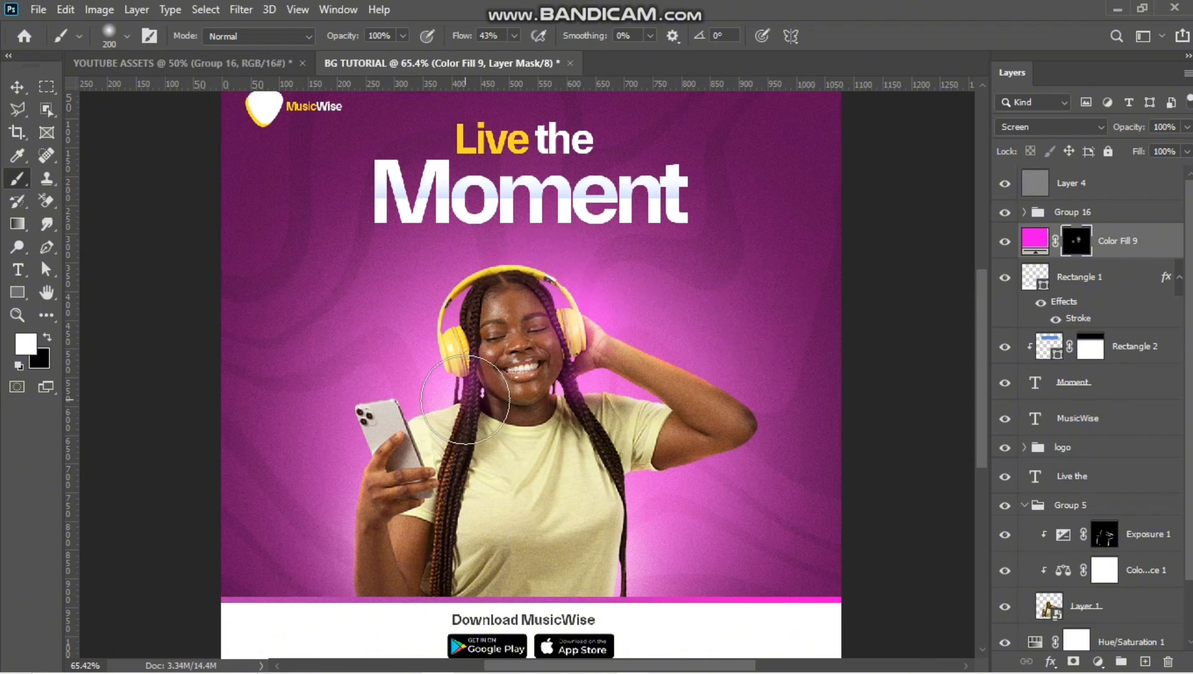
click(466, 399)
Step: Reduce the brush to 90 px and paint magenta glow along the long braid at the shirt's edge
key(bracketright)
key(bracketright)
key(bracketright)
key(bracketleft)
key(bracketleft)
key(bracketleft)
key(bracketleft)
key(bracketleft)
key(bracketleft)
key(bracketleft)
drag(630, 486, 621, 502)
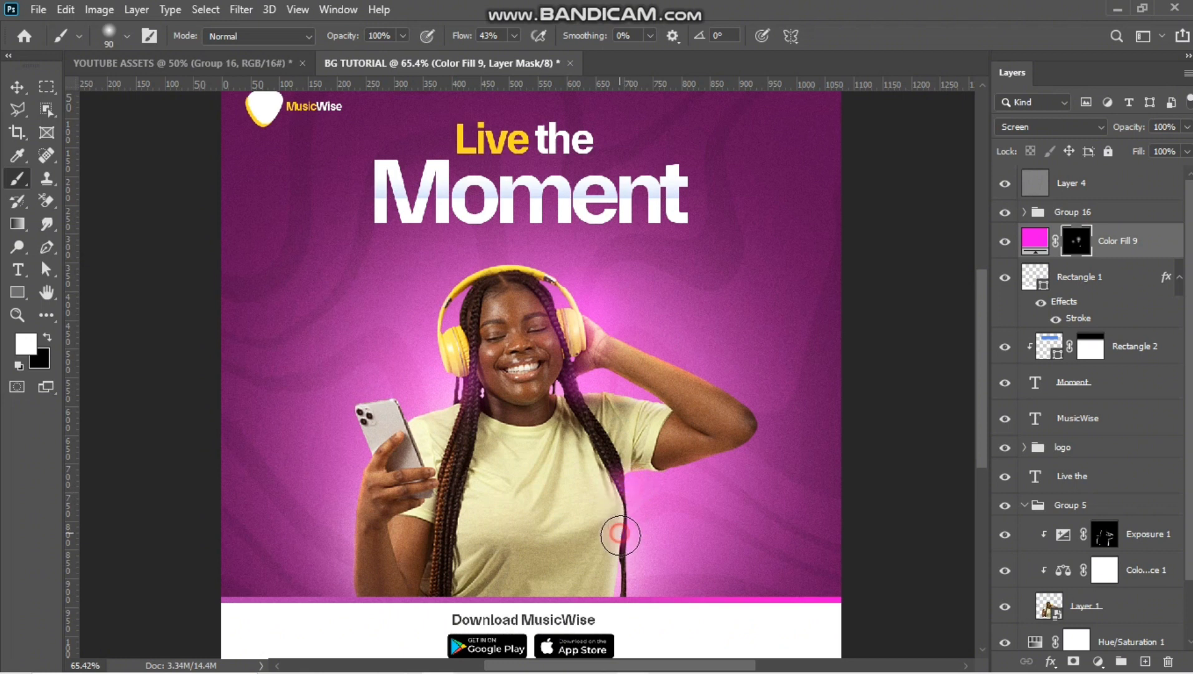
Step: Paint magenta glow over the shirt's lower edge and braid tip with a 175 px brush, and reduce the brush to 80 px
key(bracketright)
key(bracketright)
key(bracketright)
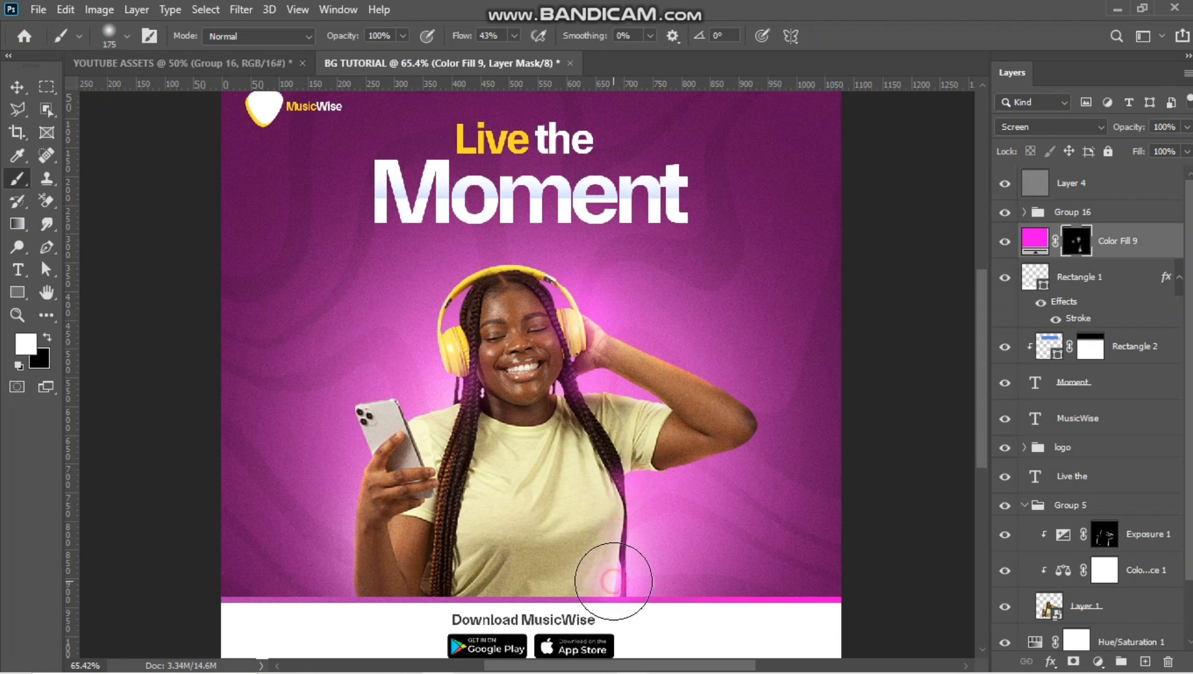
mouse_move(606, 593)
mouse_down()
mouse_move(613, 514)
mouse_move(609, 592)
mouse_up()
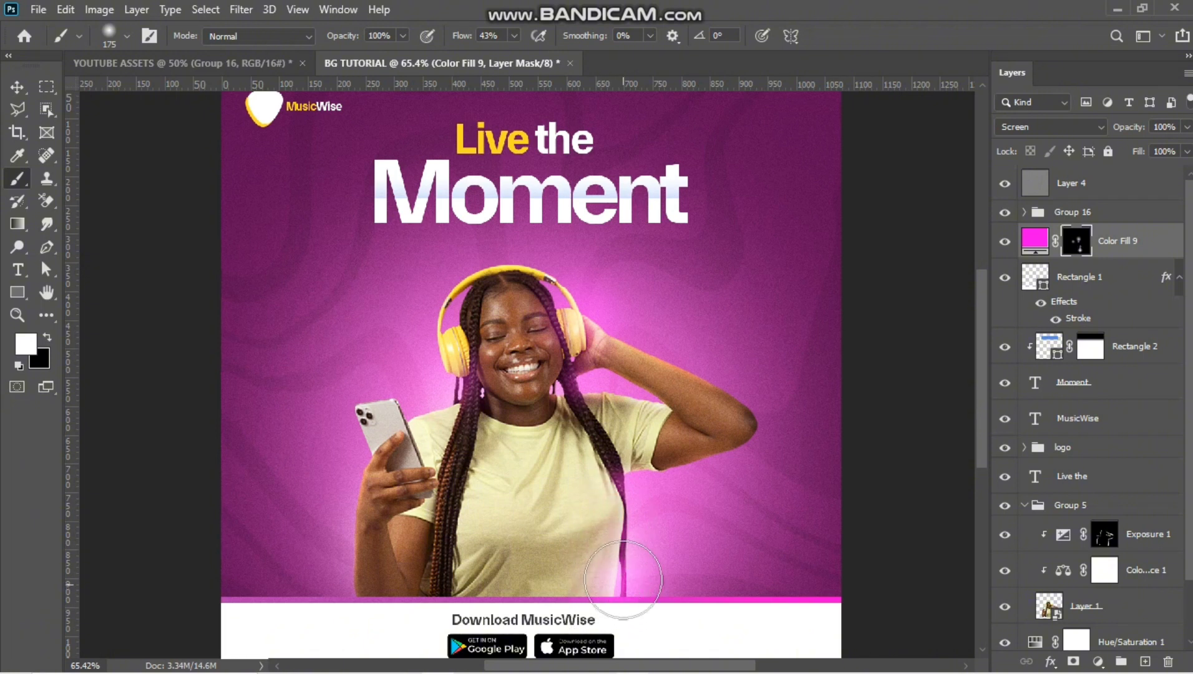
key(bracketleft)
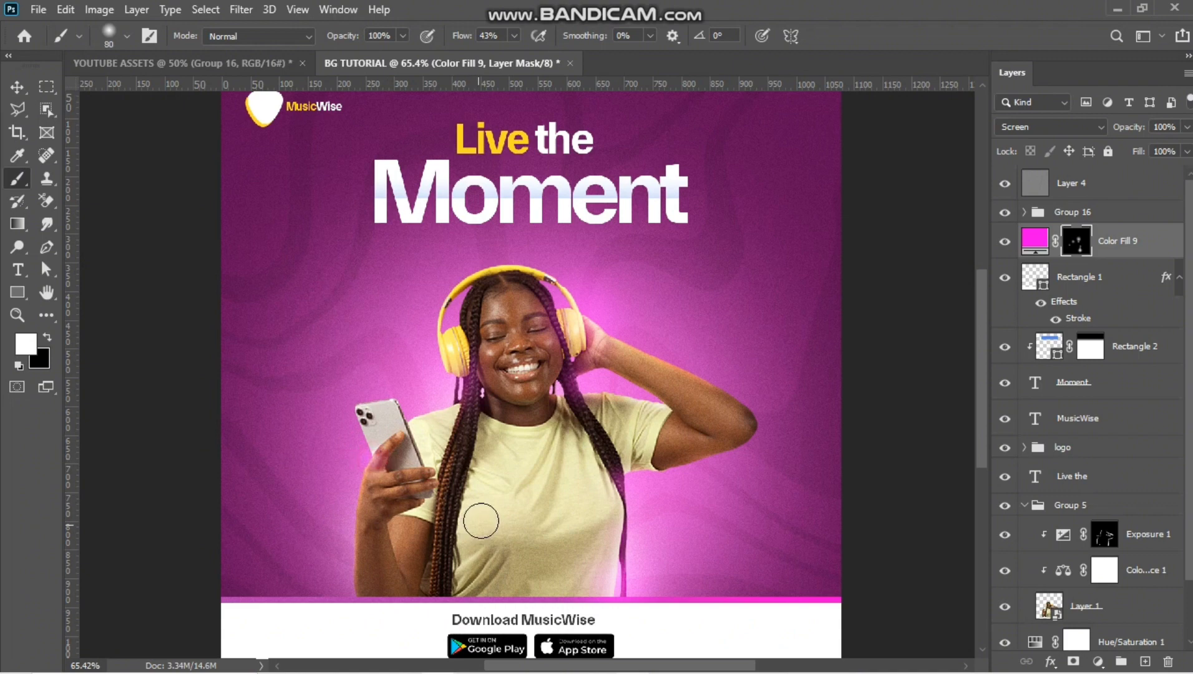
scroll(499, 506, down, 2)
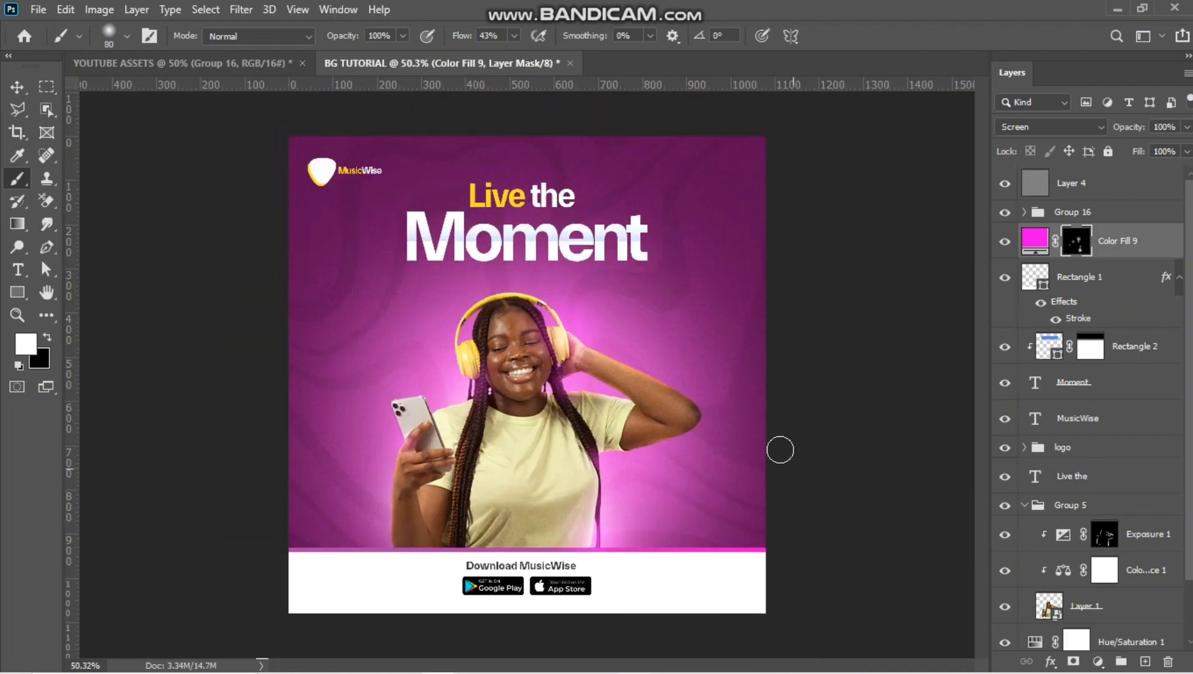